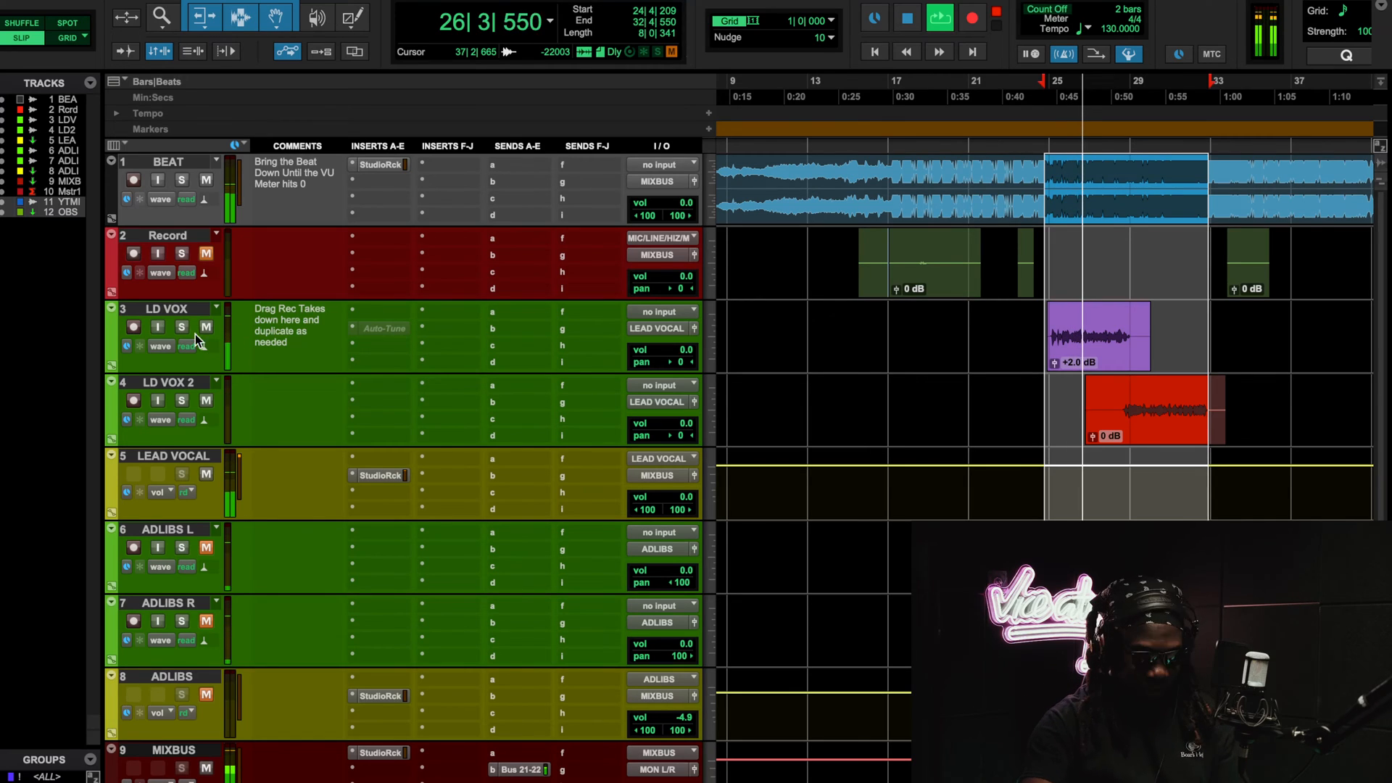
Mute and unmute the BEAT track during looped playback to compare the vocals alone and in the mix, stopping playback at the end
click(207, 181)
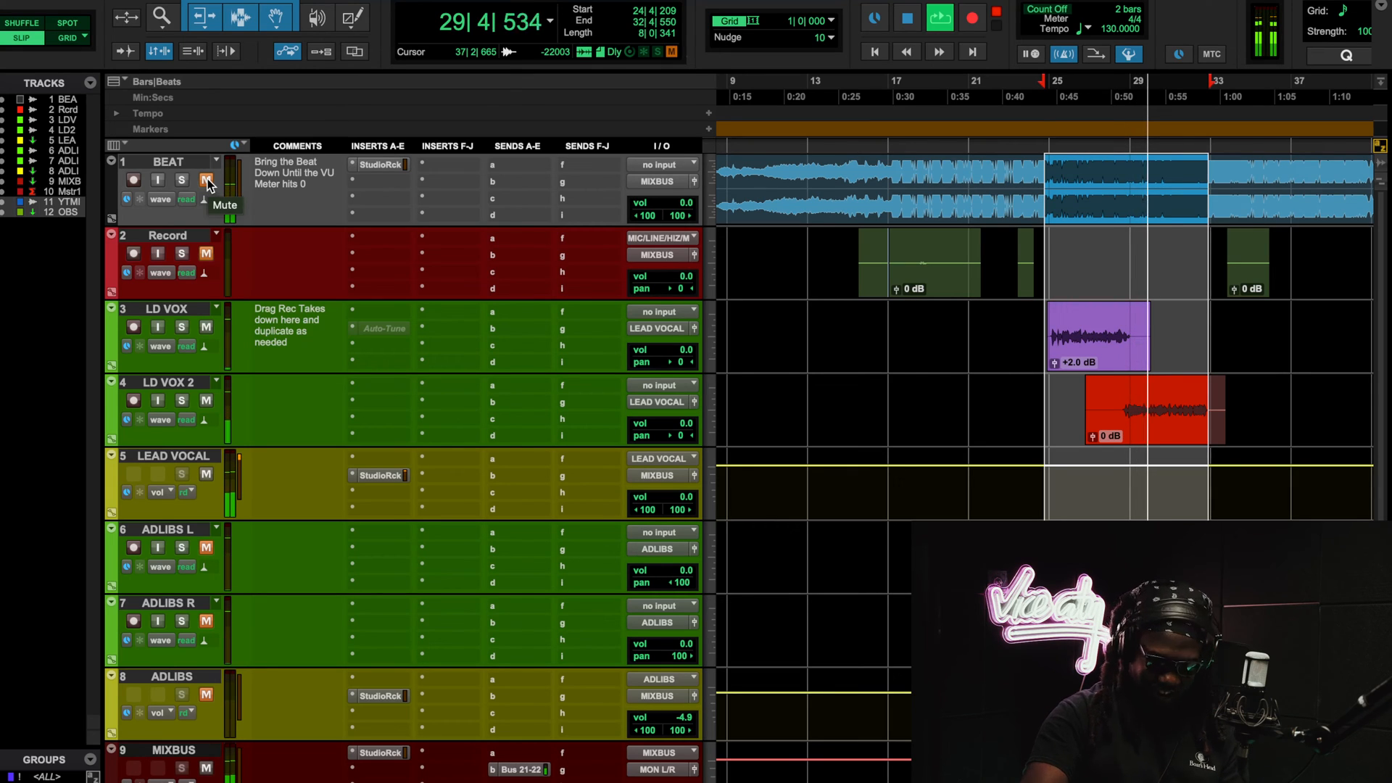
click(206, 180)
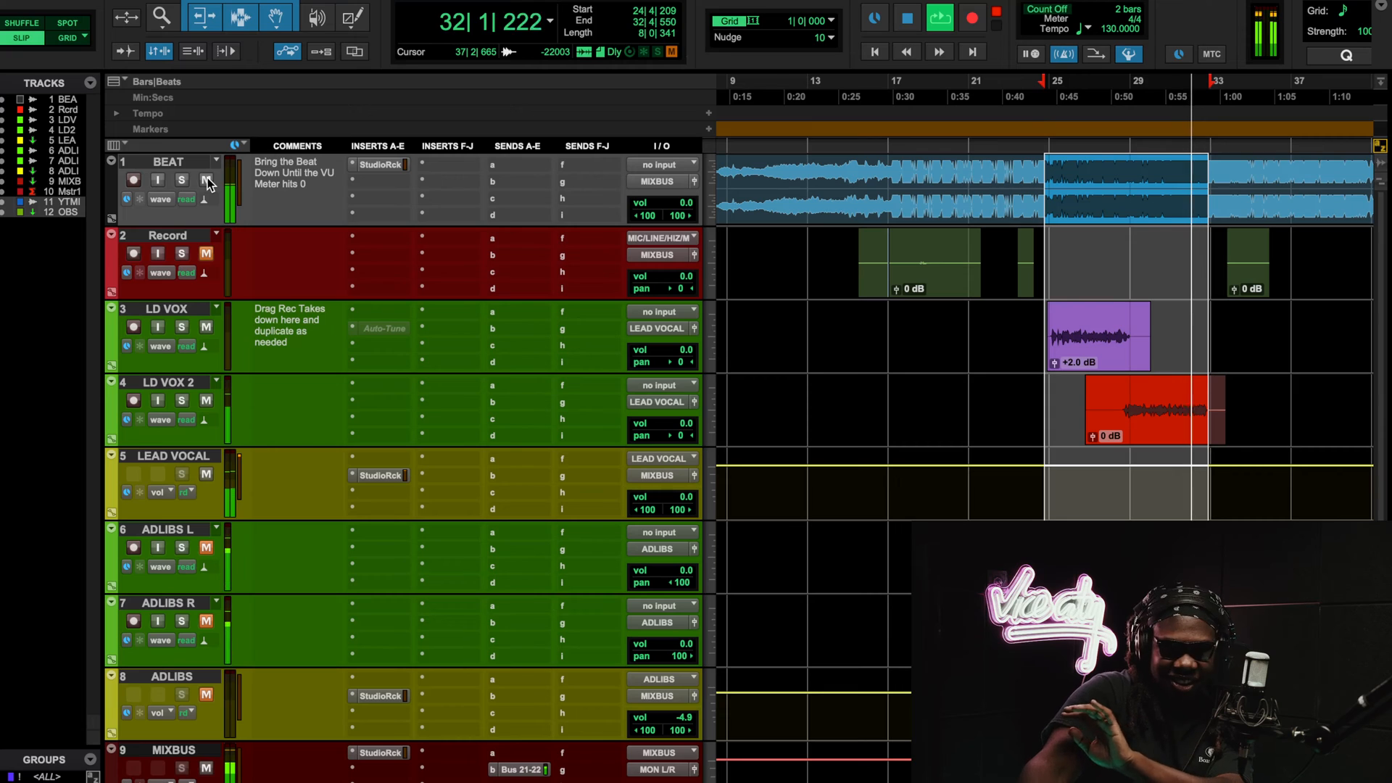
key(space)
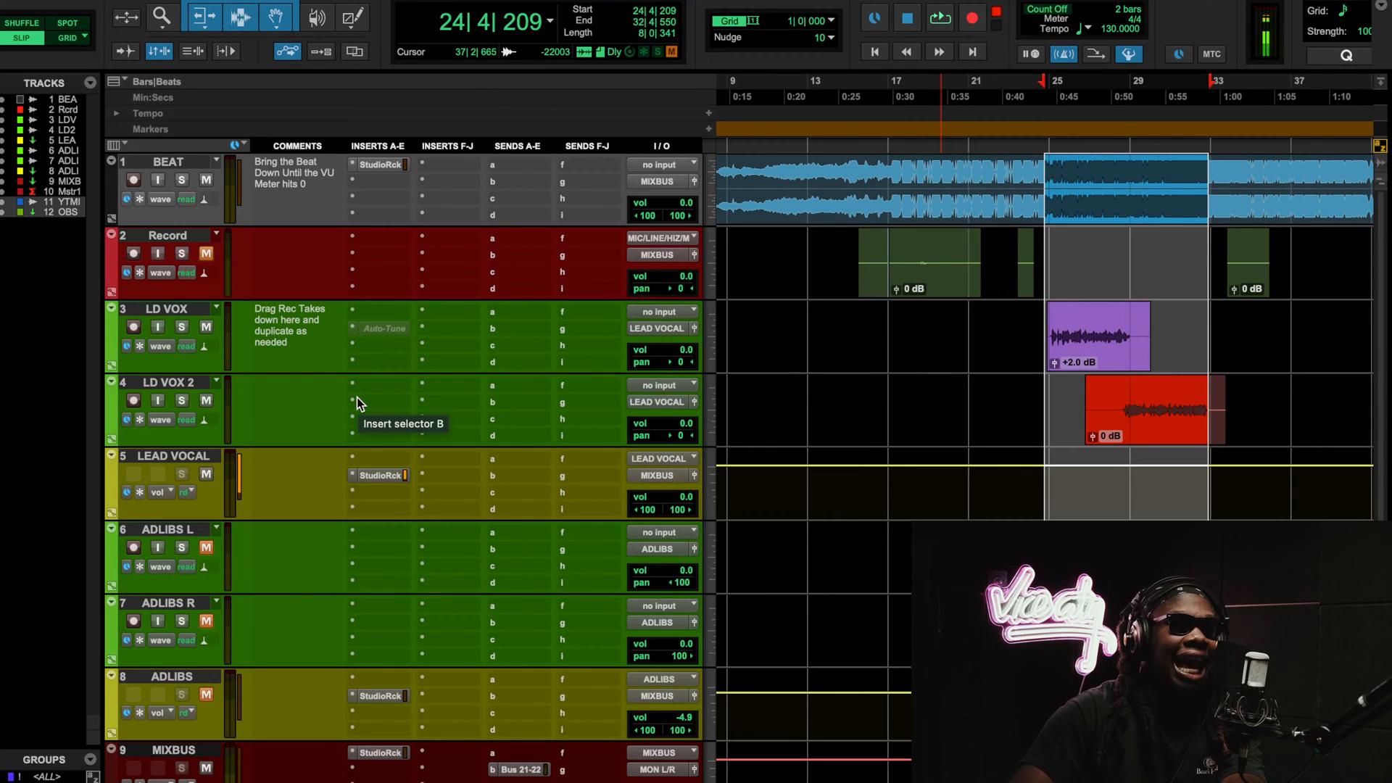
Play the loop, open the StudioRack on LEAD VOCAL, and compare the vocal with the whole rack bypassed and active
key(space)
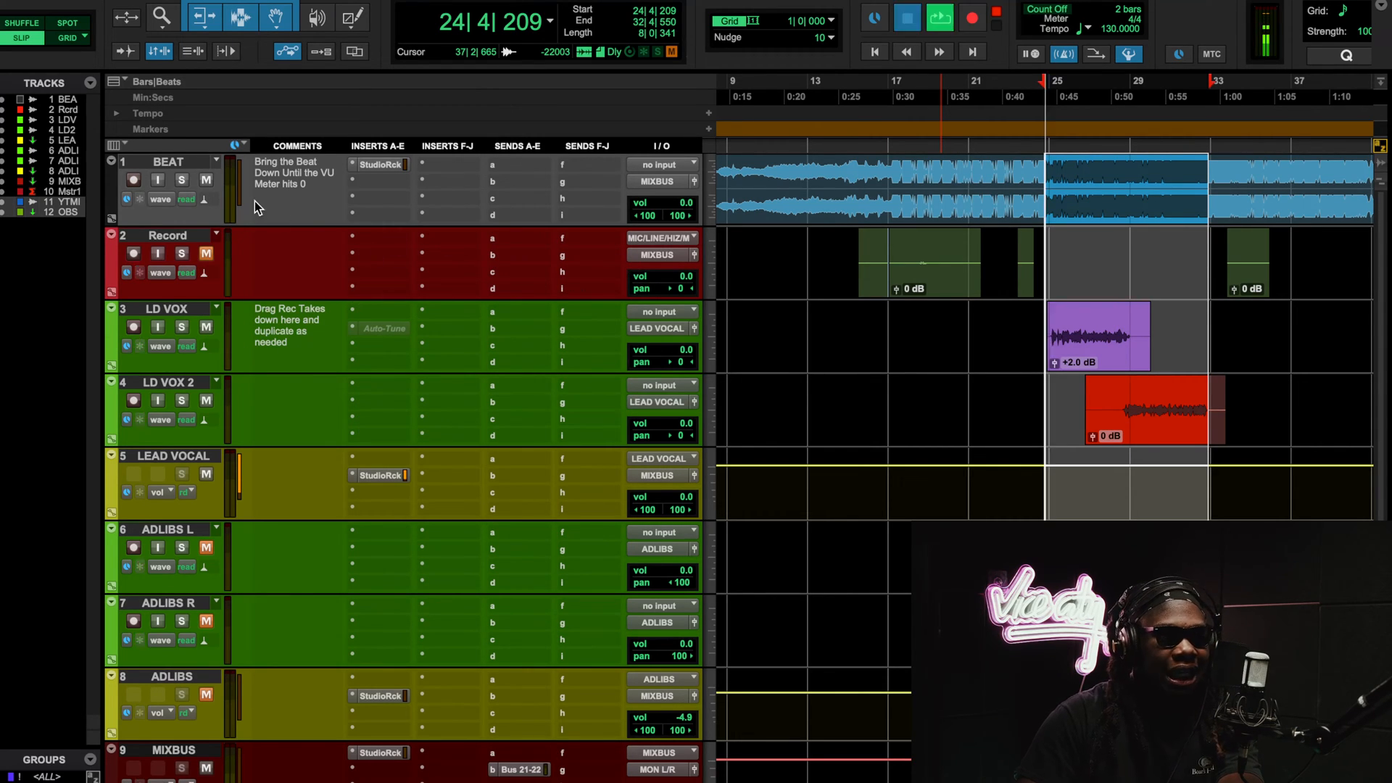
click(380, 475)
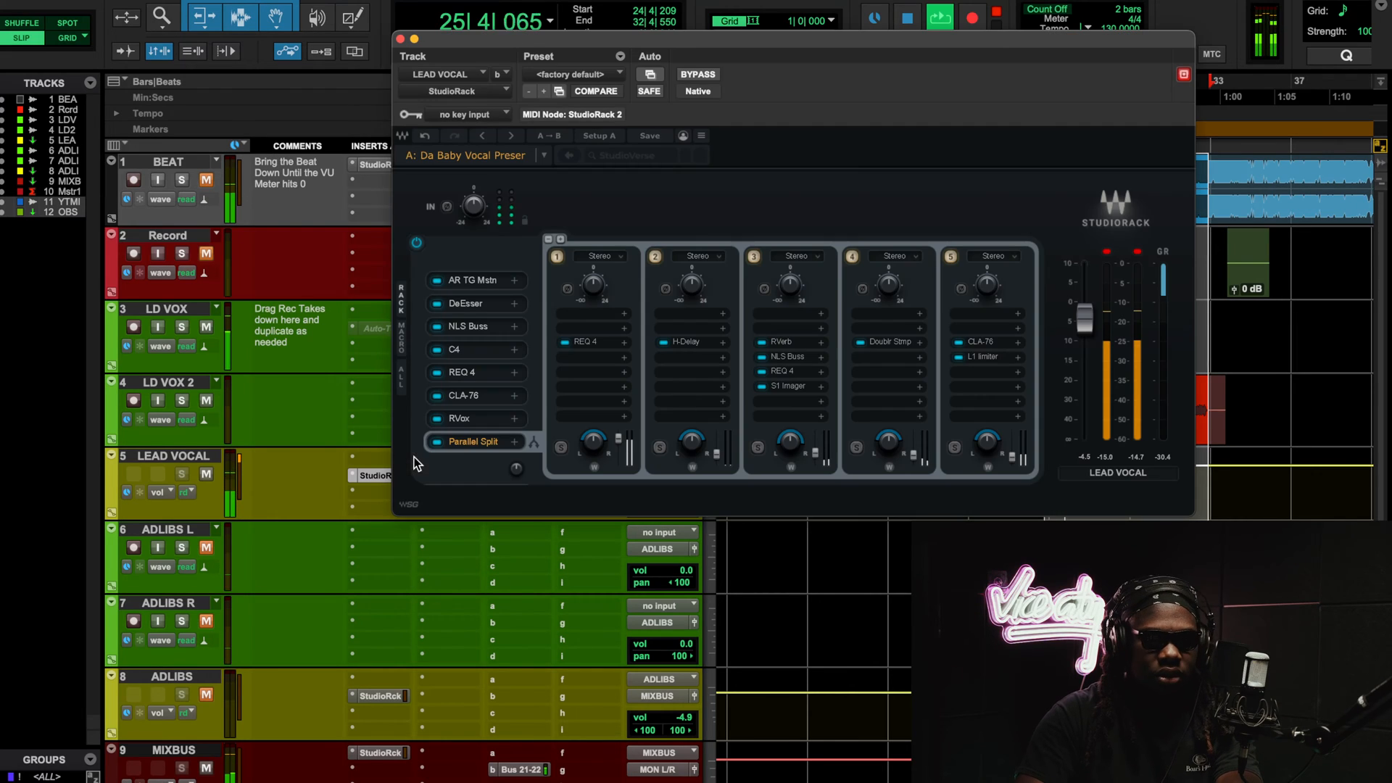
click(700, 73)
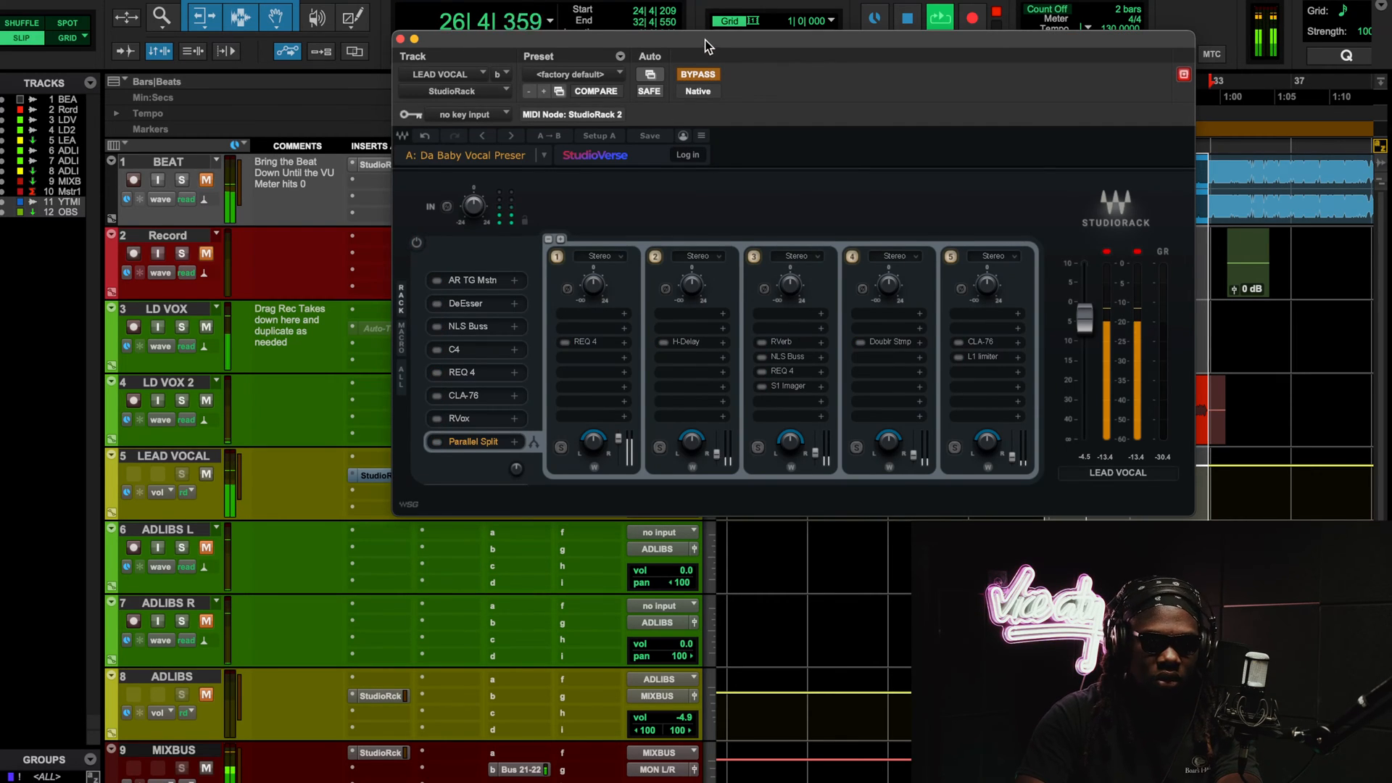
drag(704, 40, 481, 135)
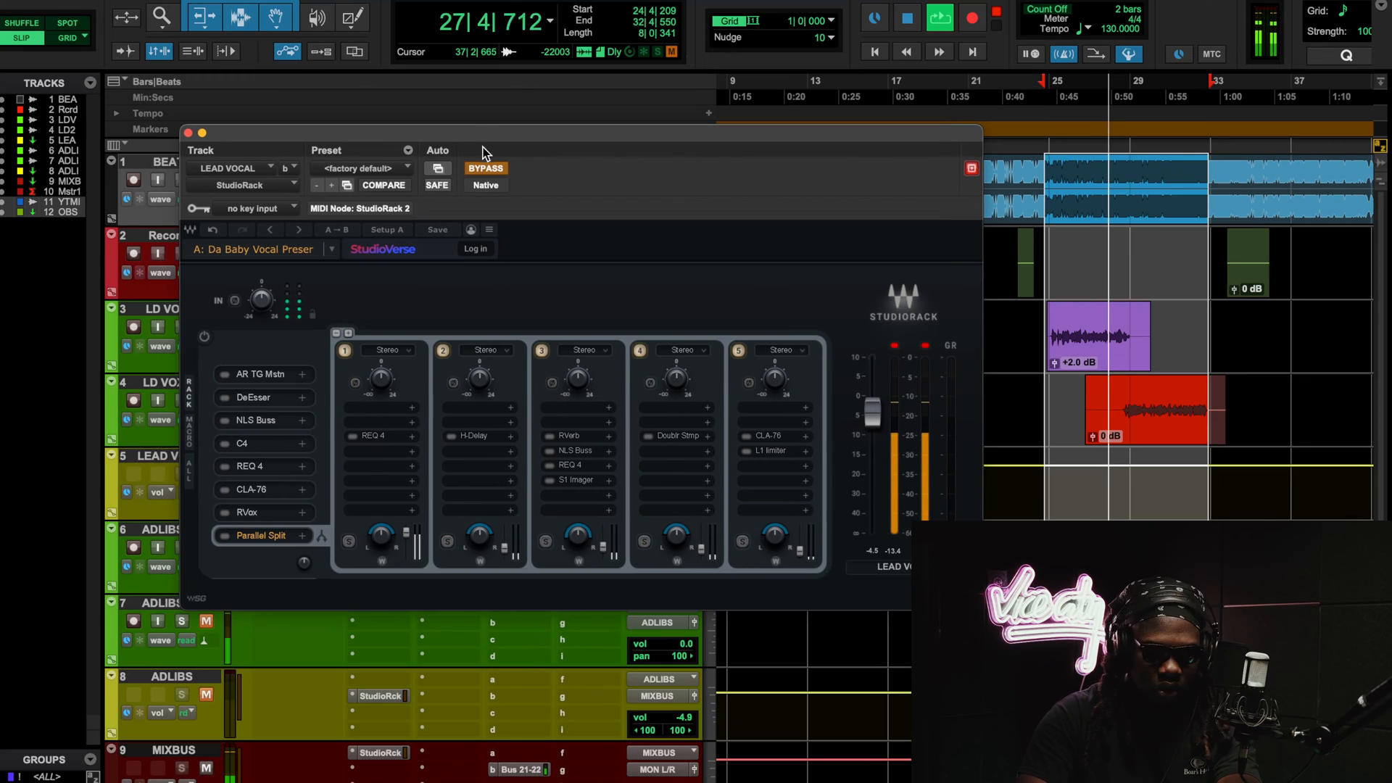
click(490, 172)
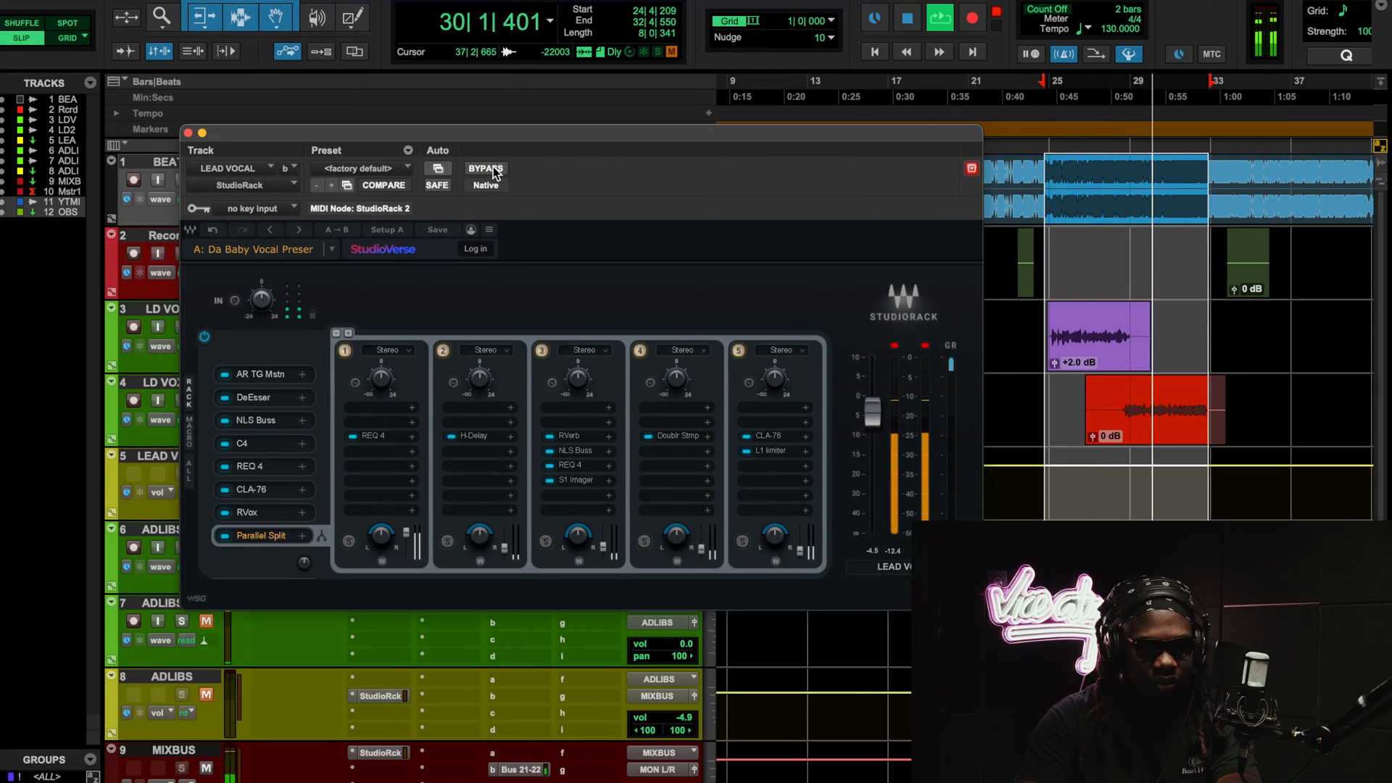
click(494, 172)
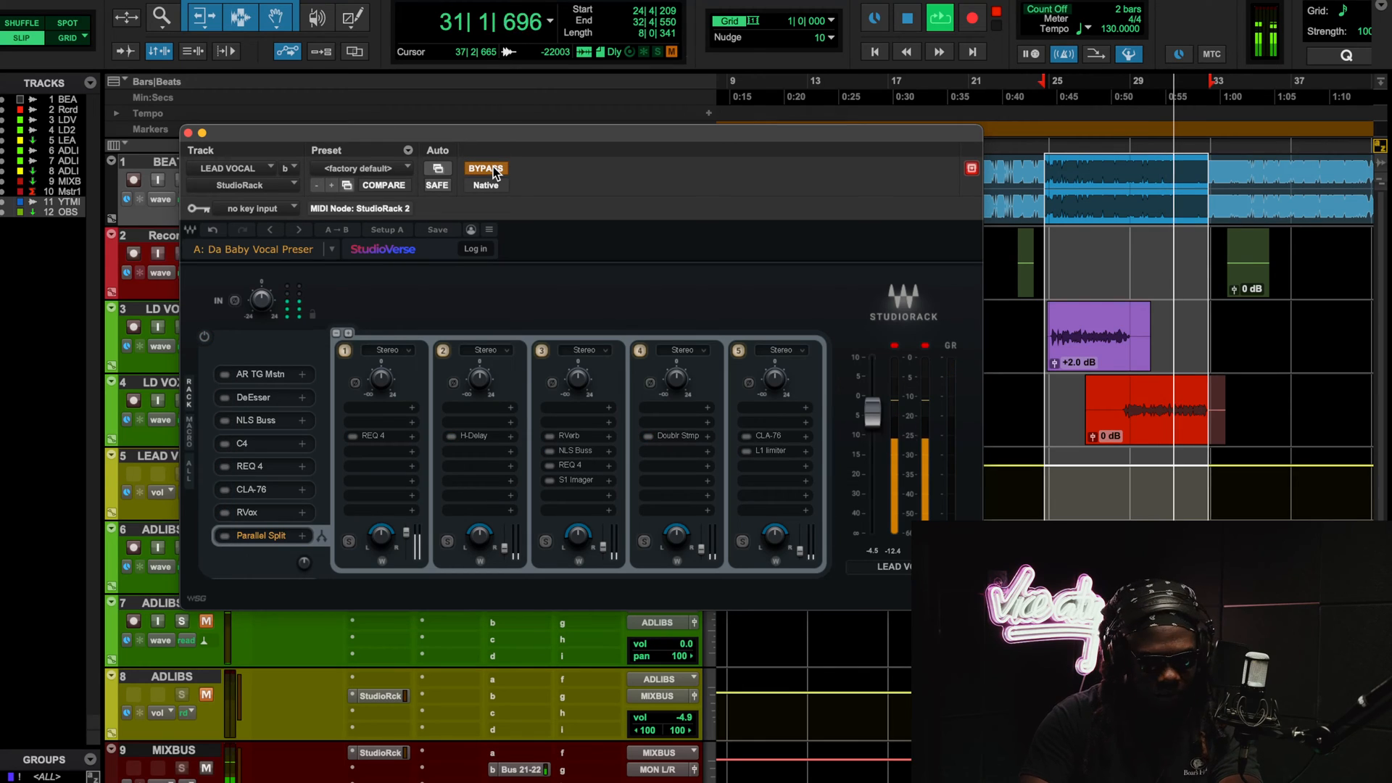
click(493, 171)
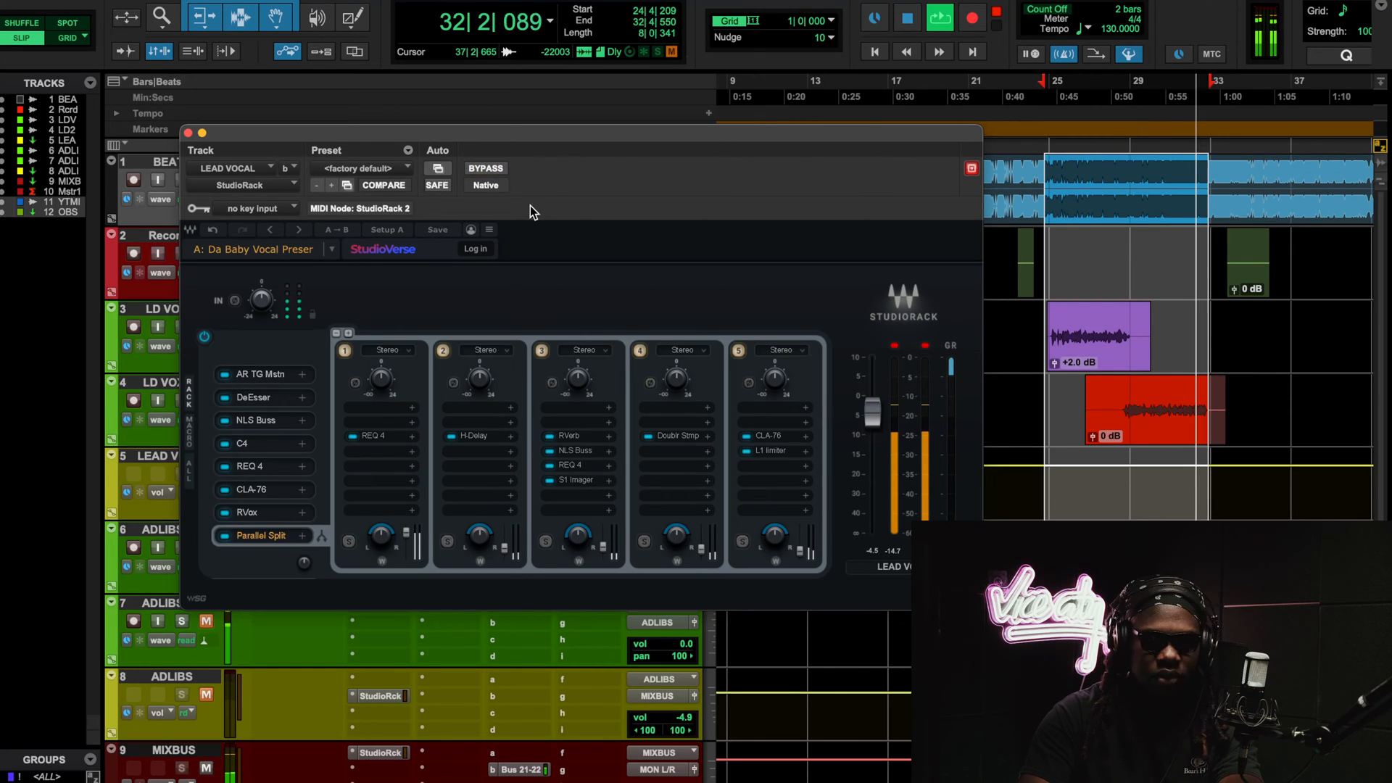
key(space)
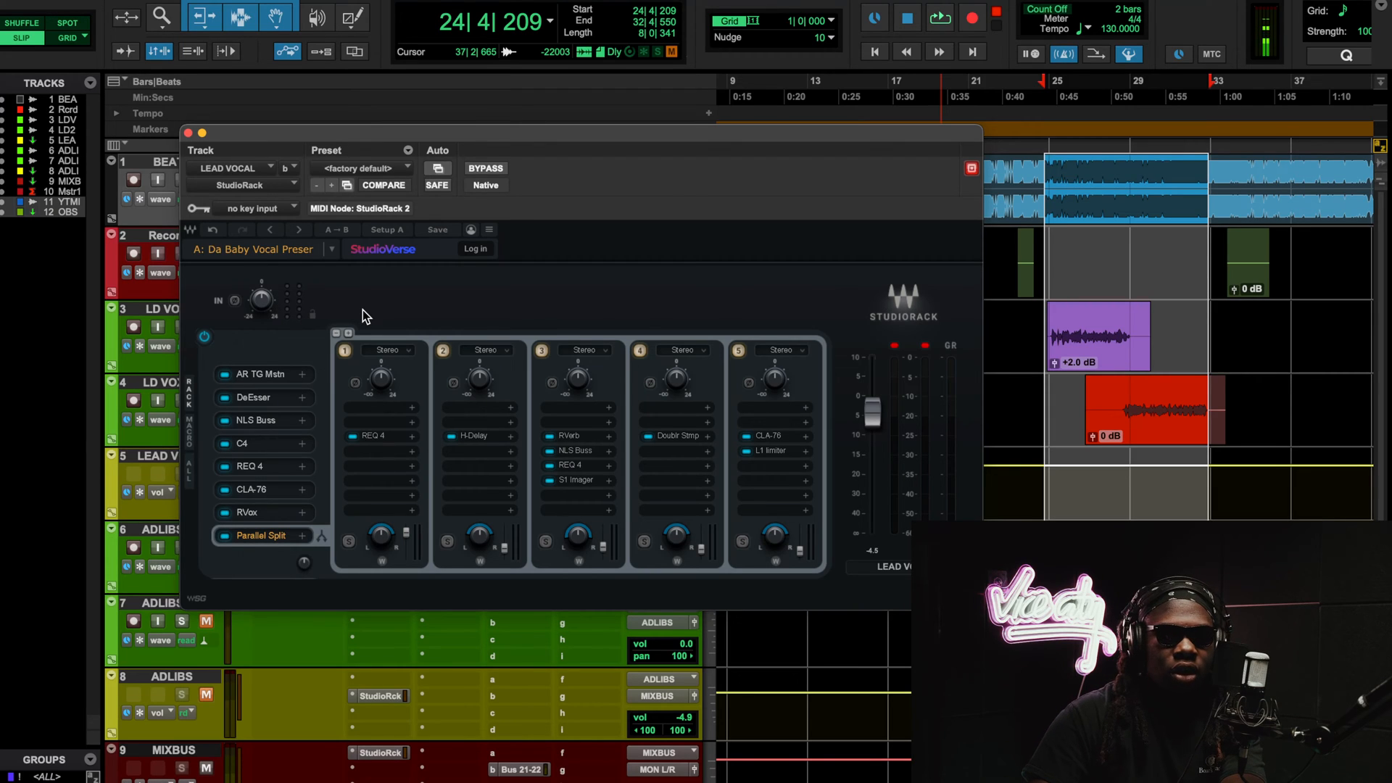
Loop the LEAD VOCAL playback and switch off every plugin in its StudioRack to hear the unprocessed vocal
drag(267, 129, 355, 158)
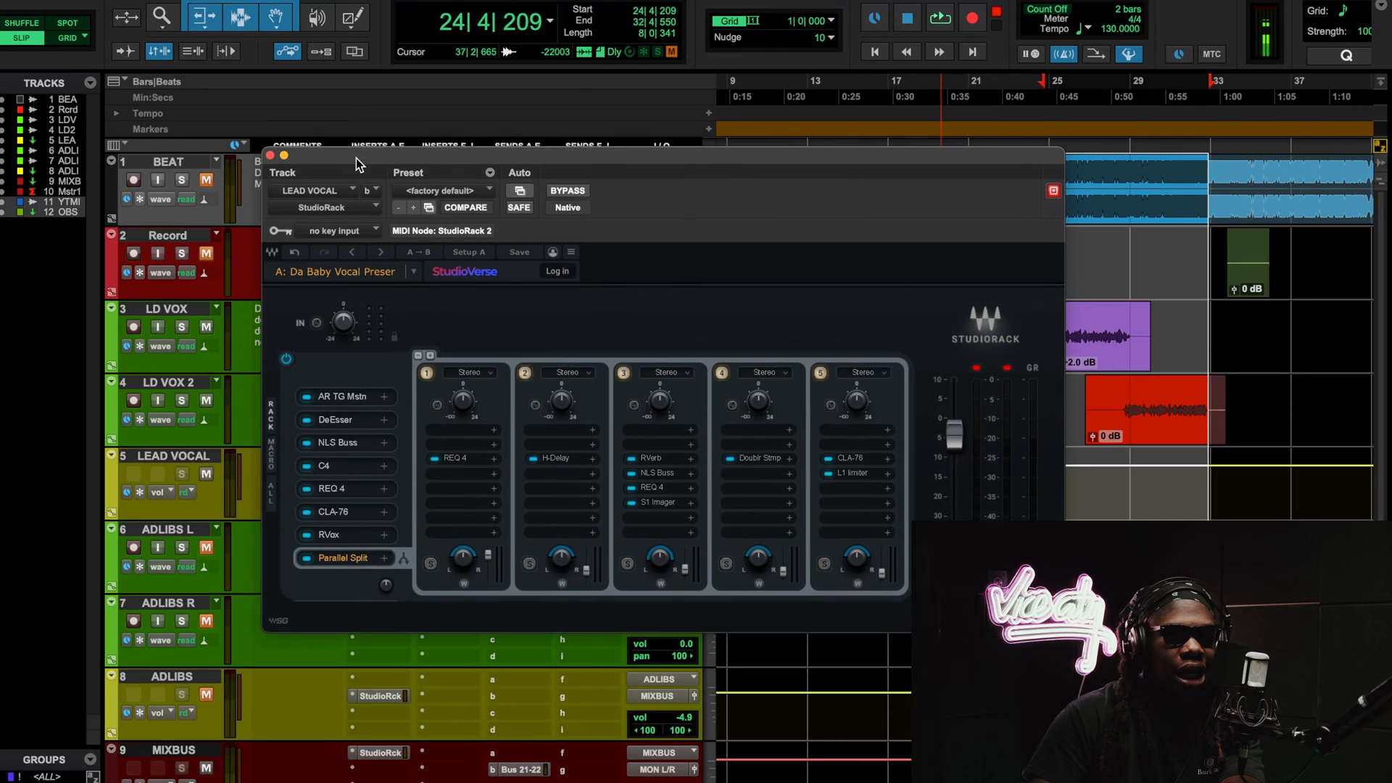
key(space)
click(307, 396)
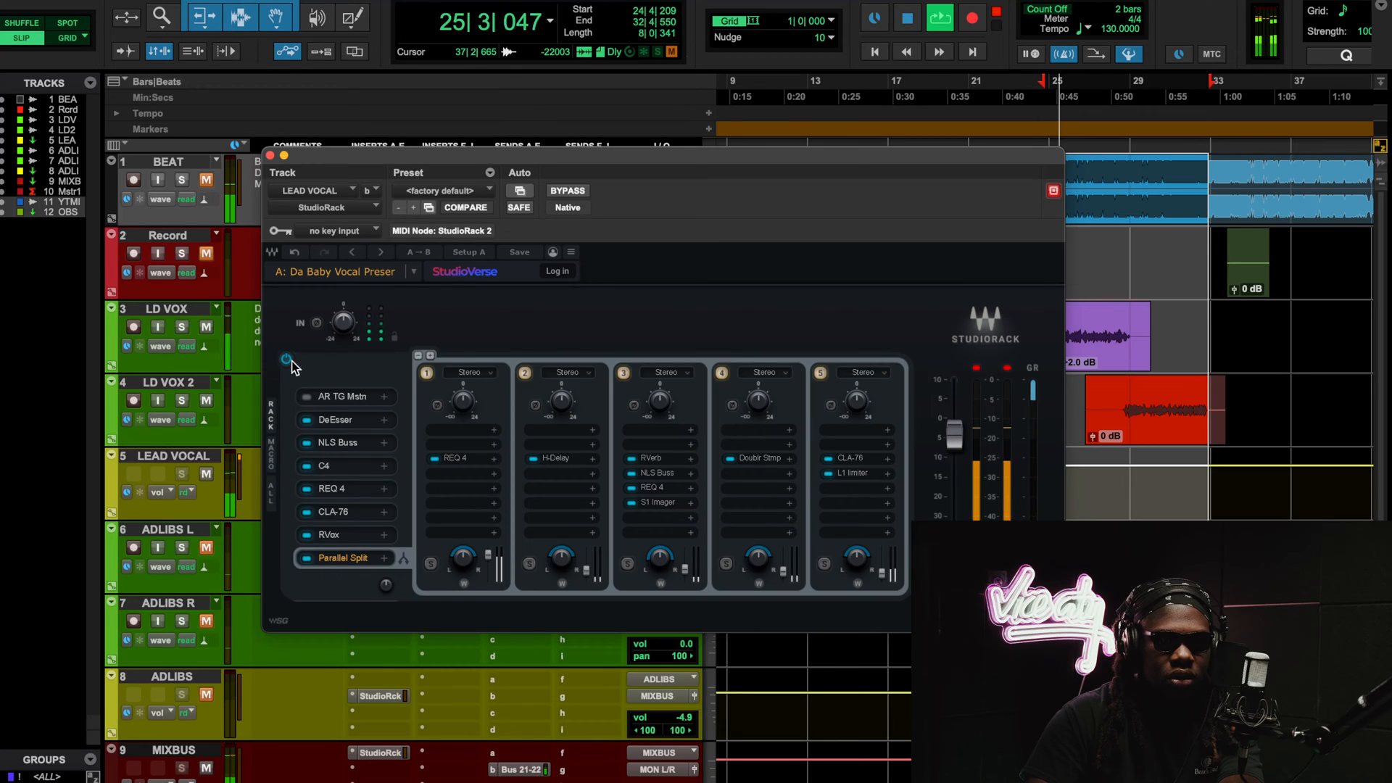
click(287, 359)
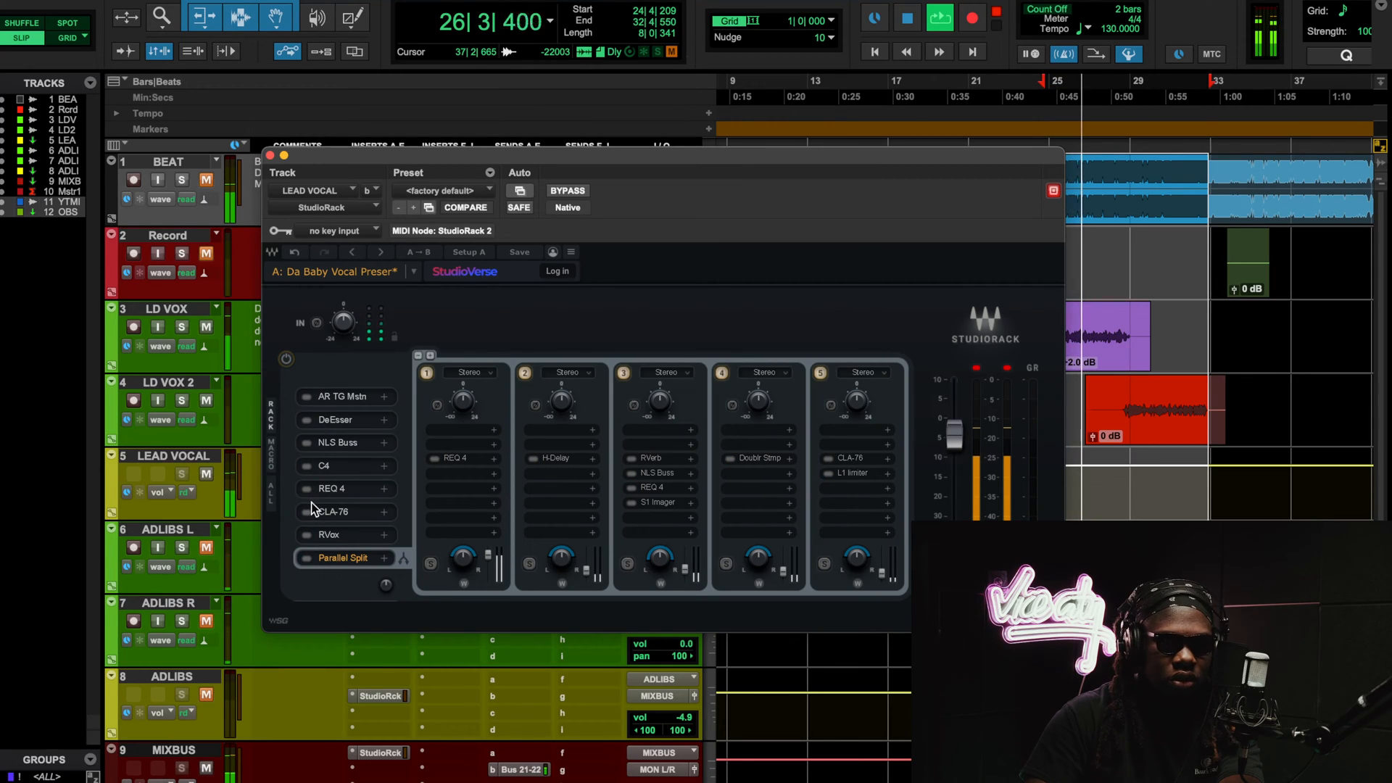
Enable AR TG Mstn, DeEsser, NLS Buss and C4 one at a time in the rack, comparing AR TG Mstn on and off
click(307, 397)
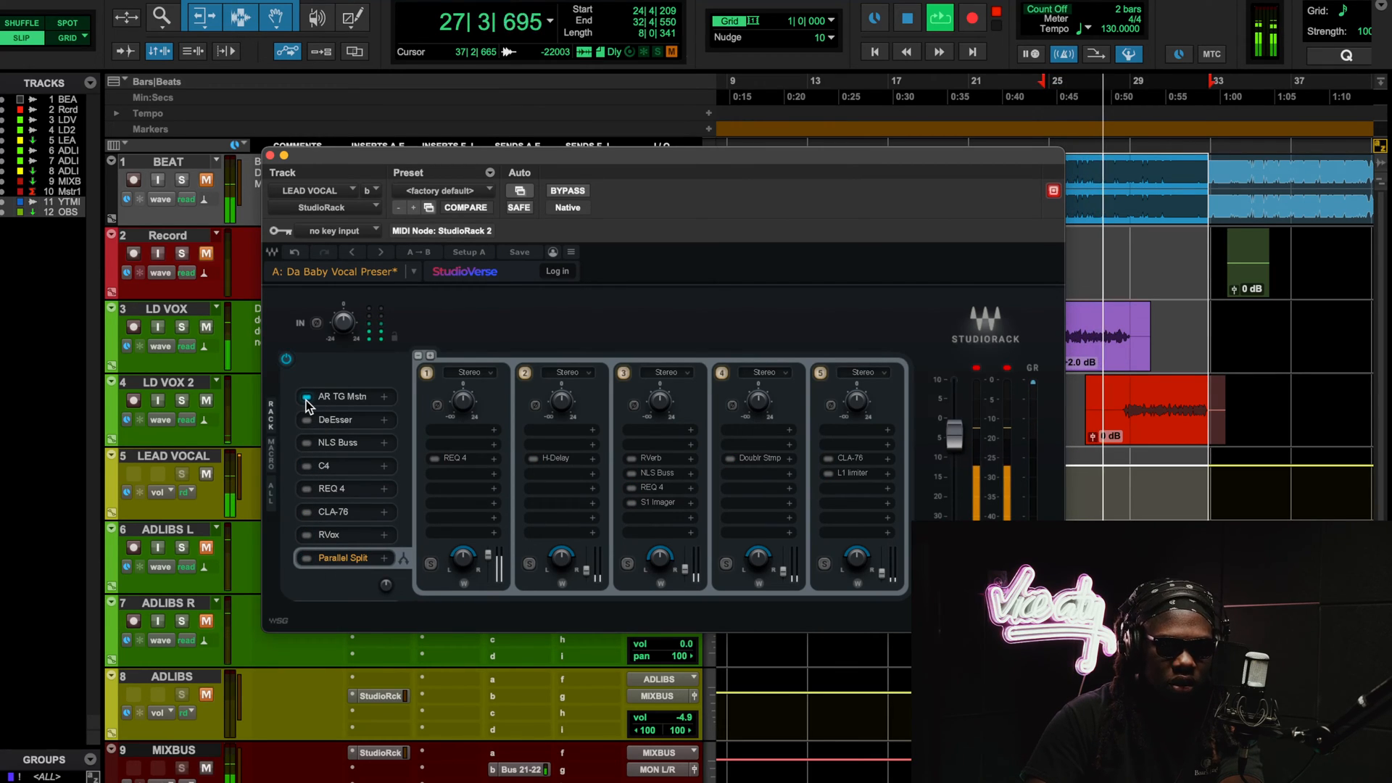
click(307, 397)
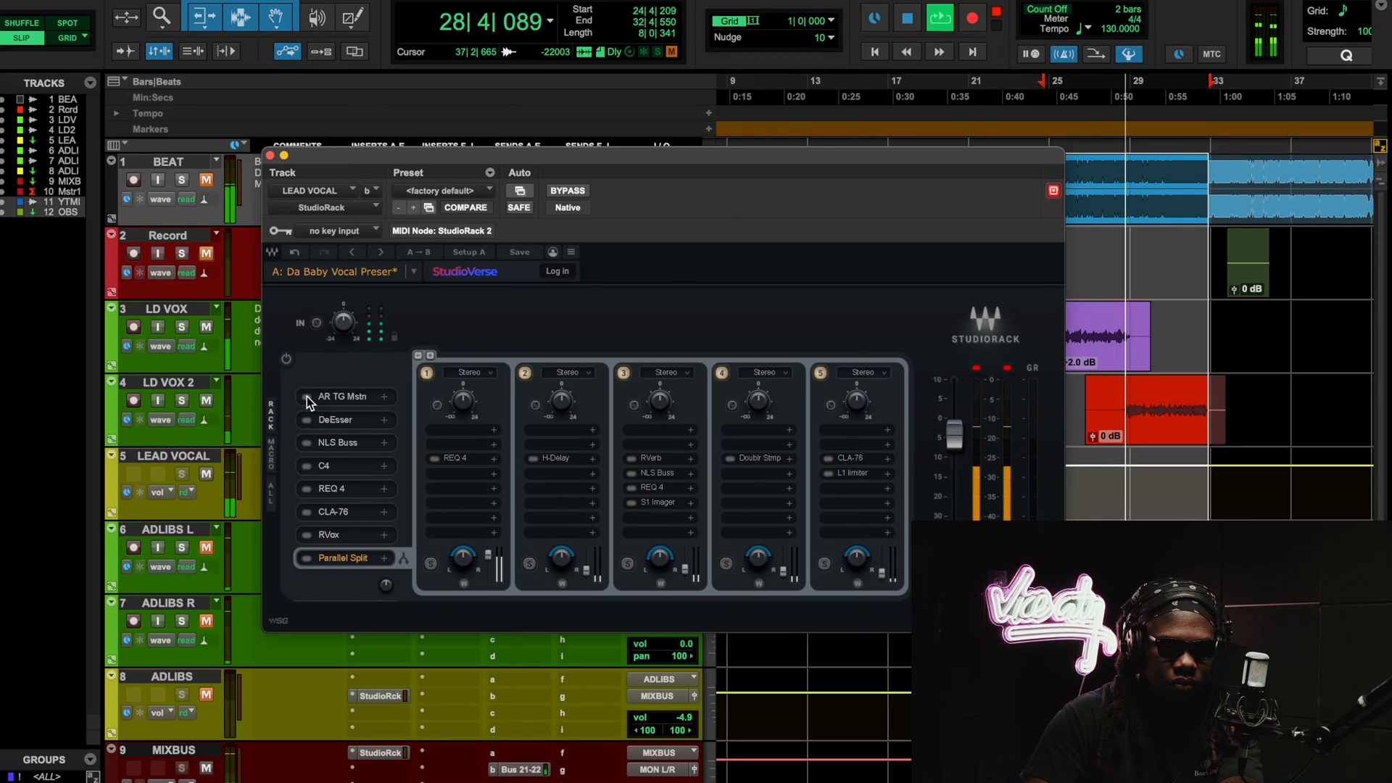
click(307, 398)
click(309, 419)
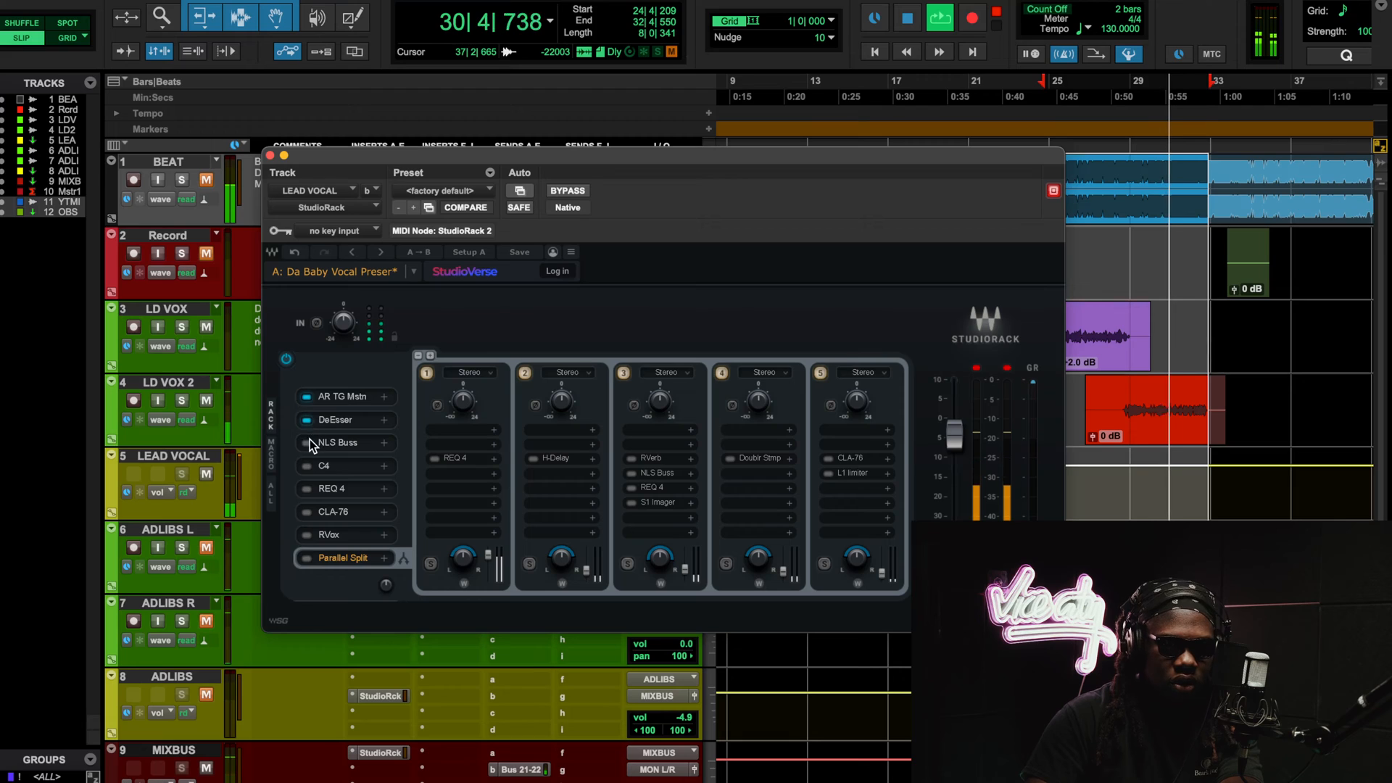
click(308, 442)
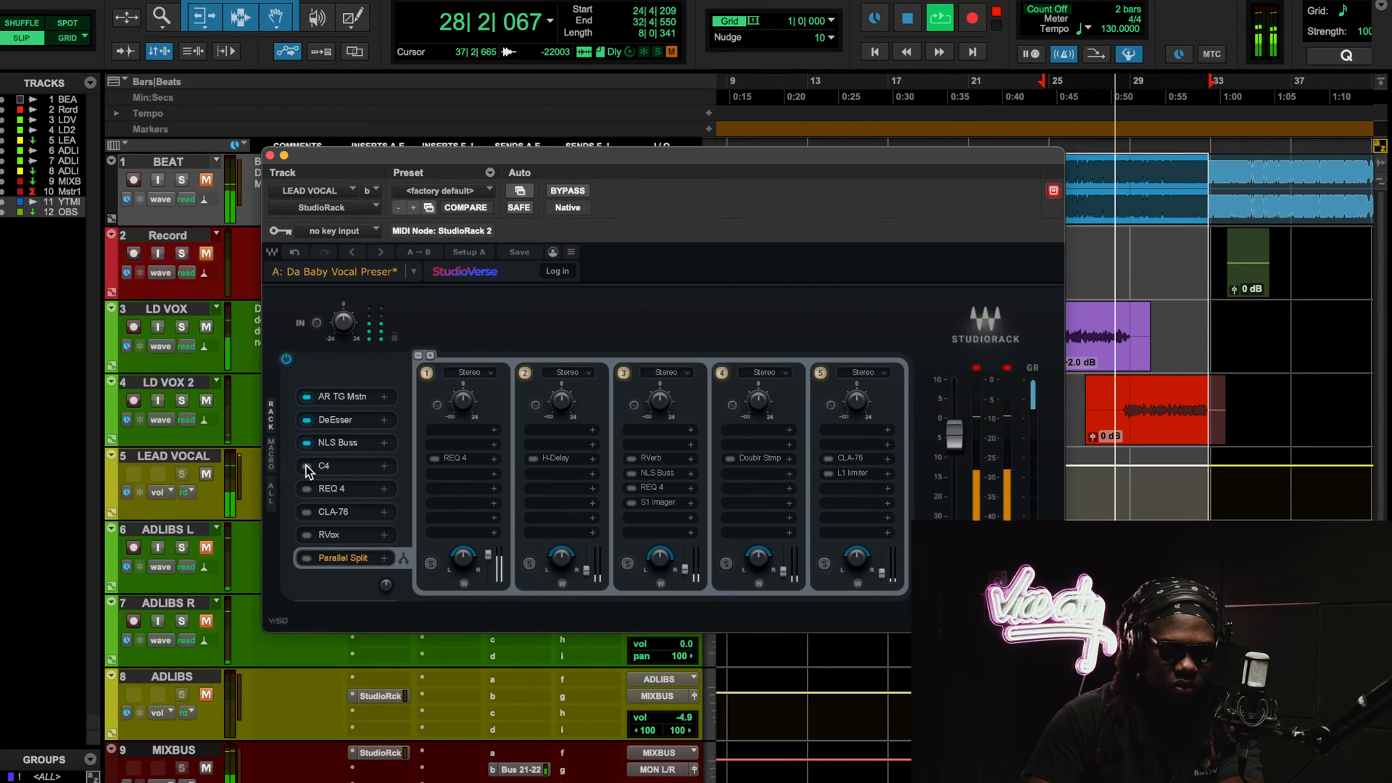
click(307, 465)
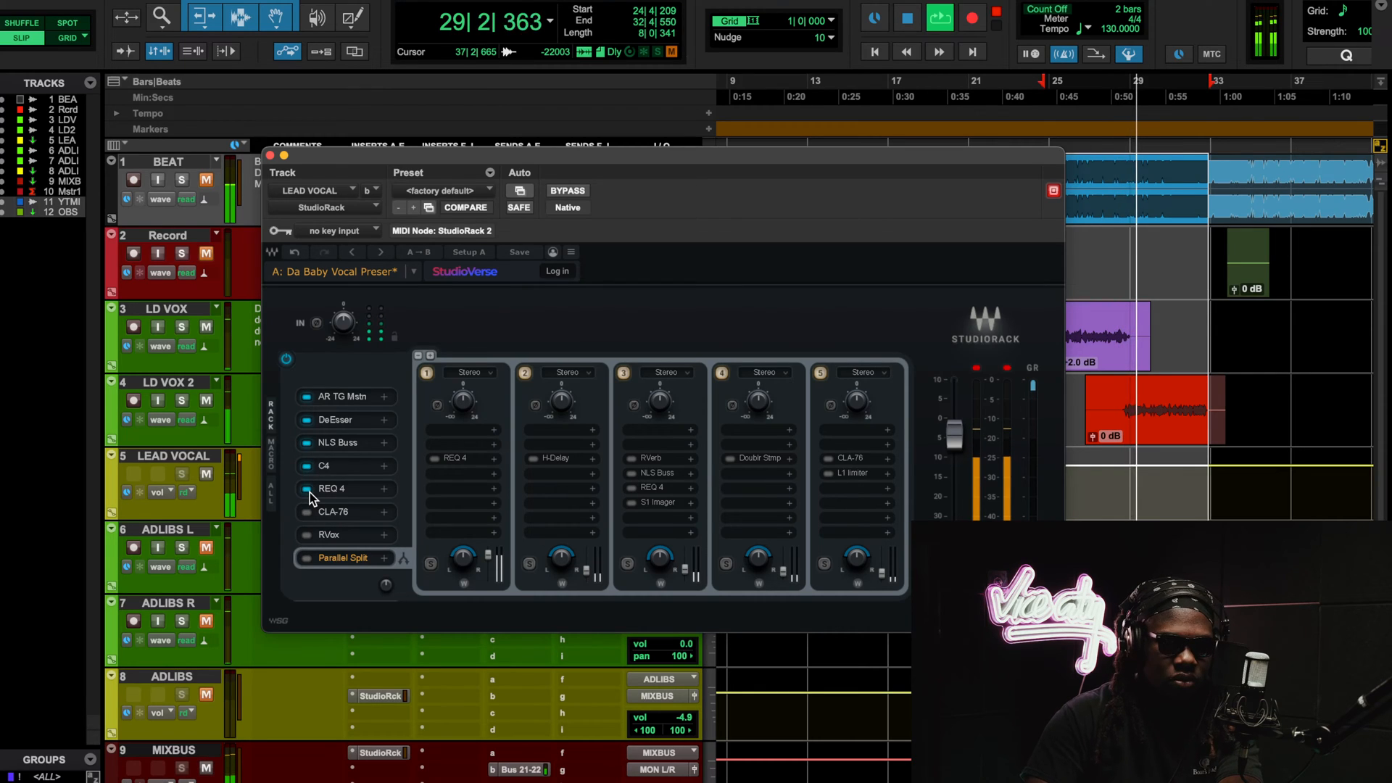
Compare REQ 4 on and off, and enable it with CLA-76 and RVox to hear what each adds to the vocal
click(308, 490)
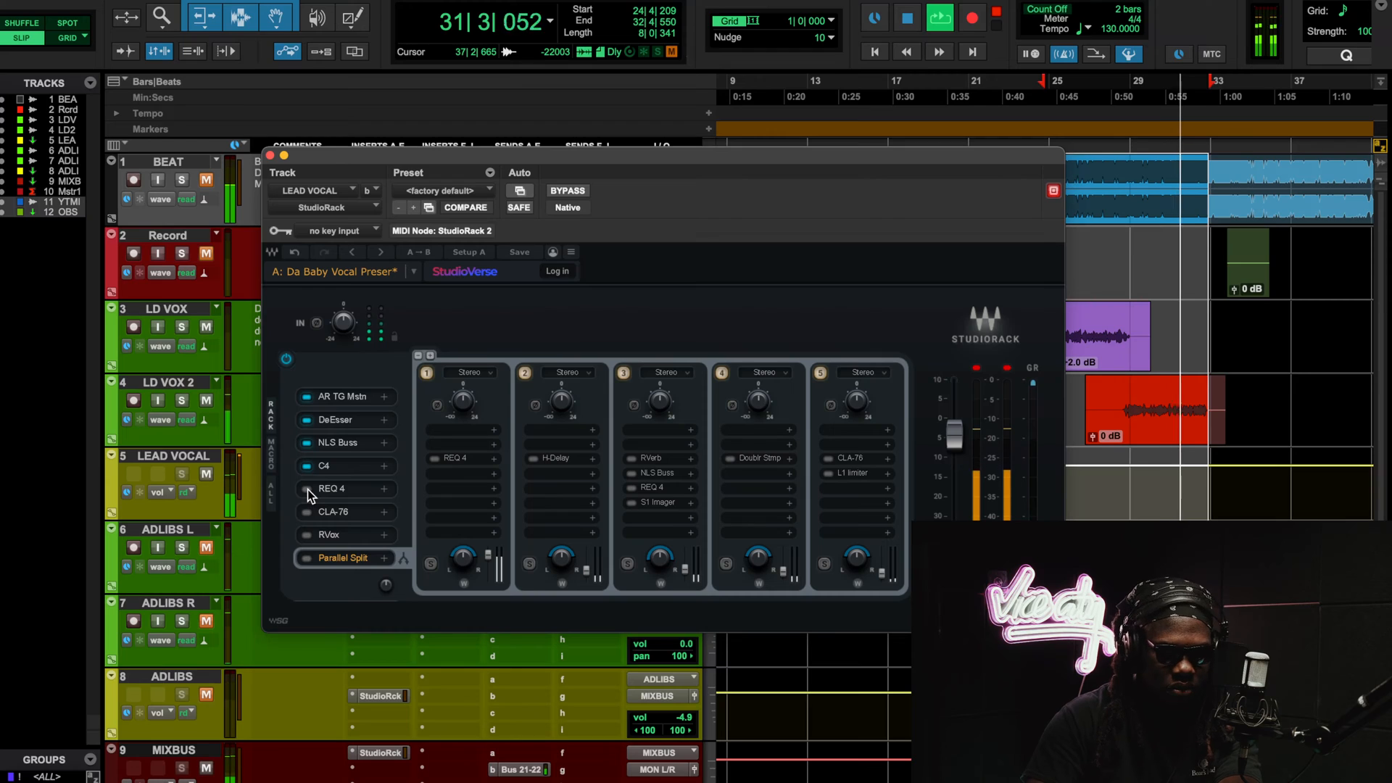
click(307, 489)
click(306, 490)
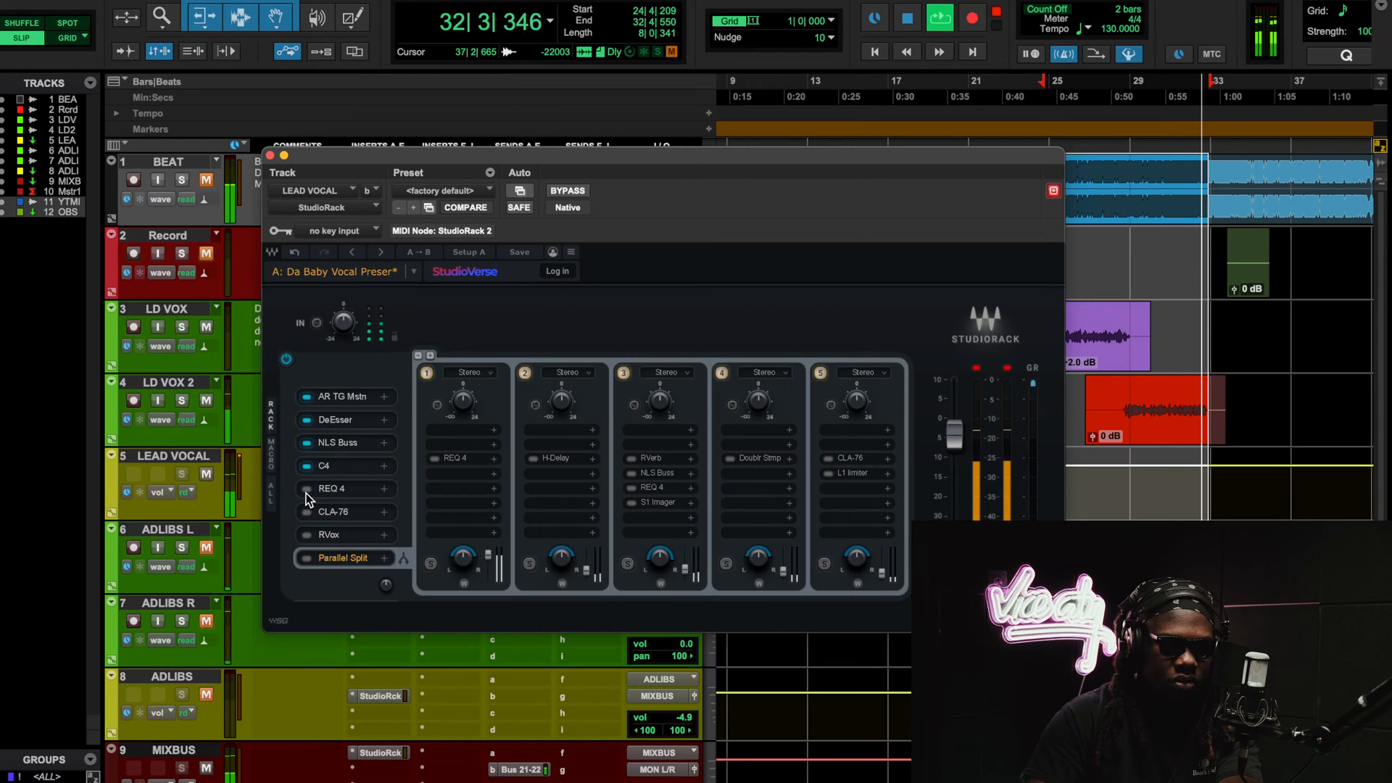
click(307, 512)
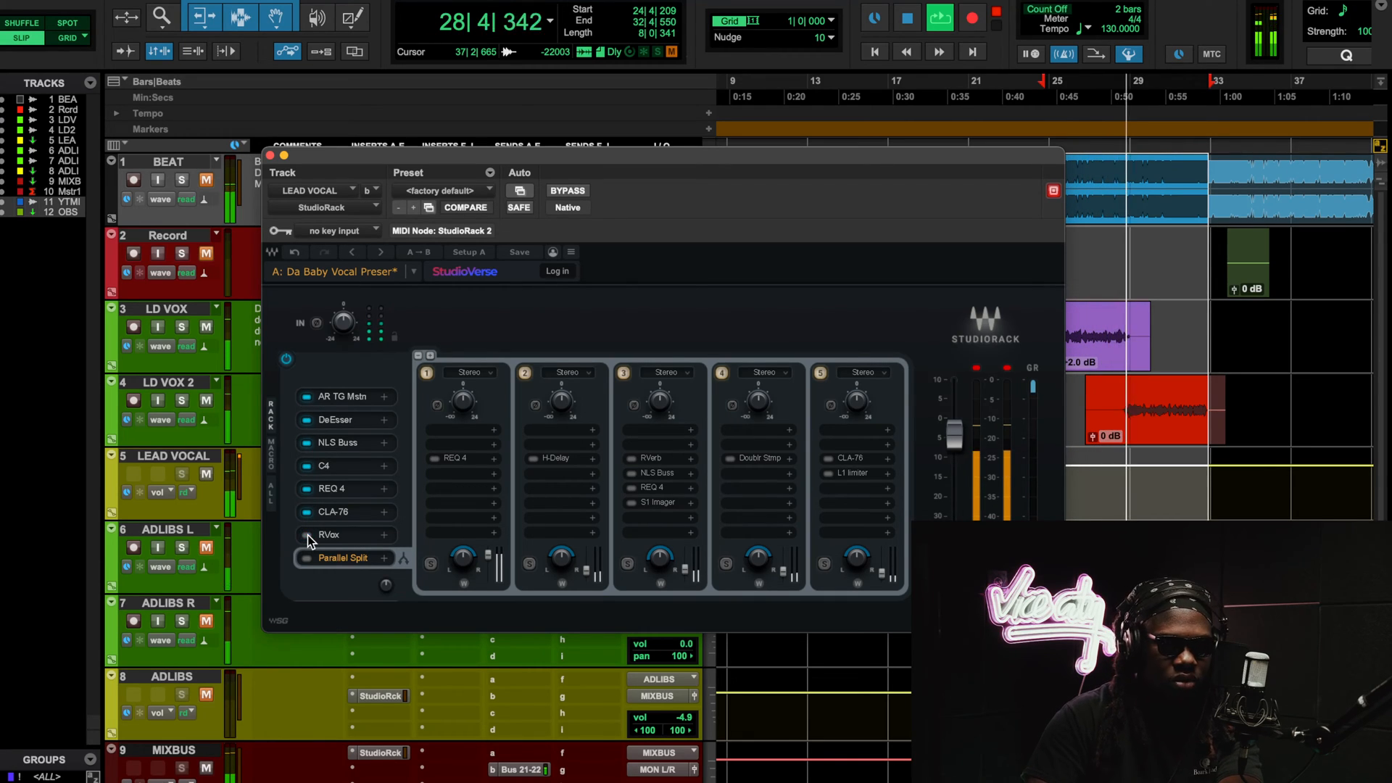
click(307, 534)
click(307, 534)
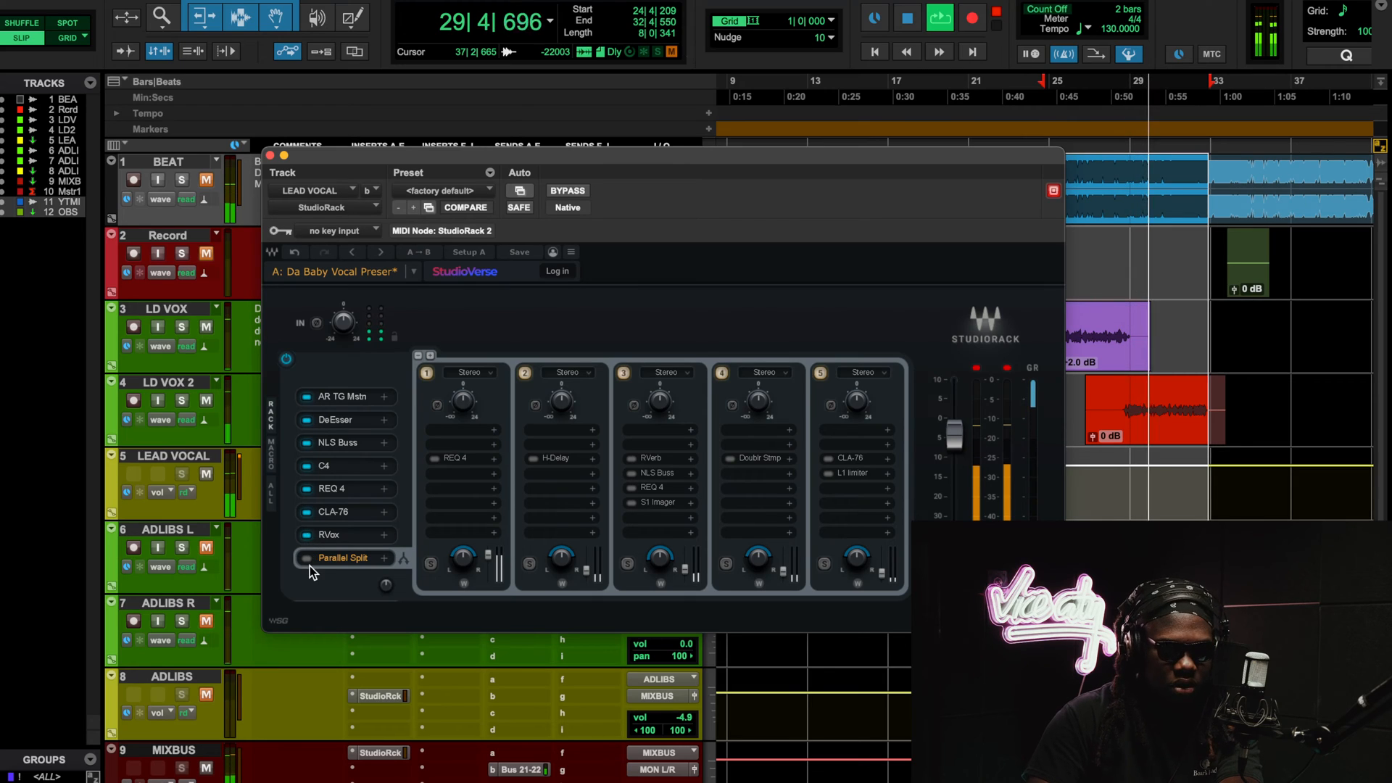
Compare the Parallel Split on and off, leave it enabled, and stop playback
click(310, 556)
click(308, 558)
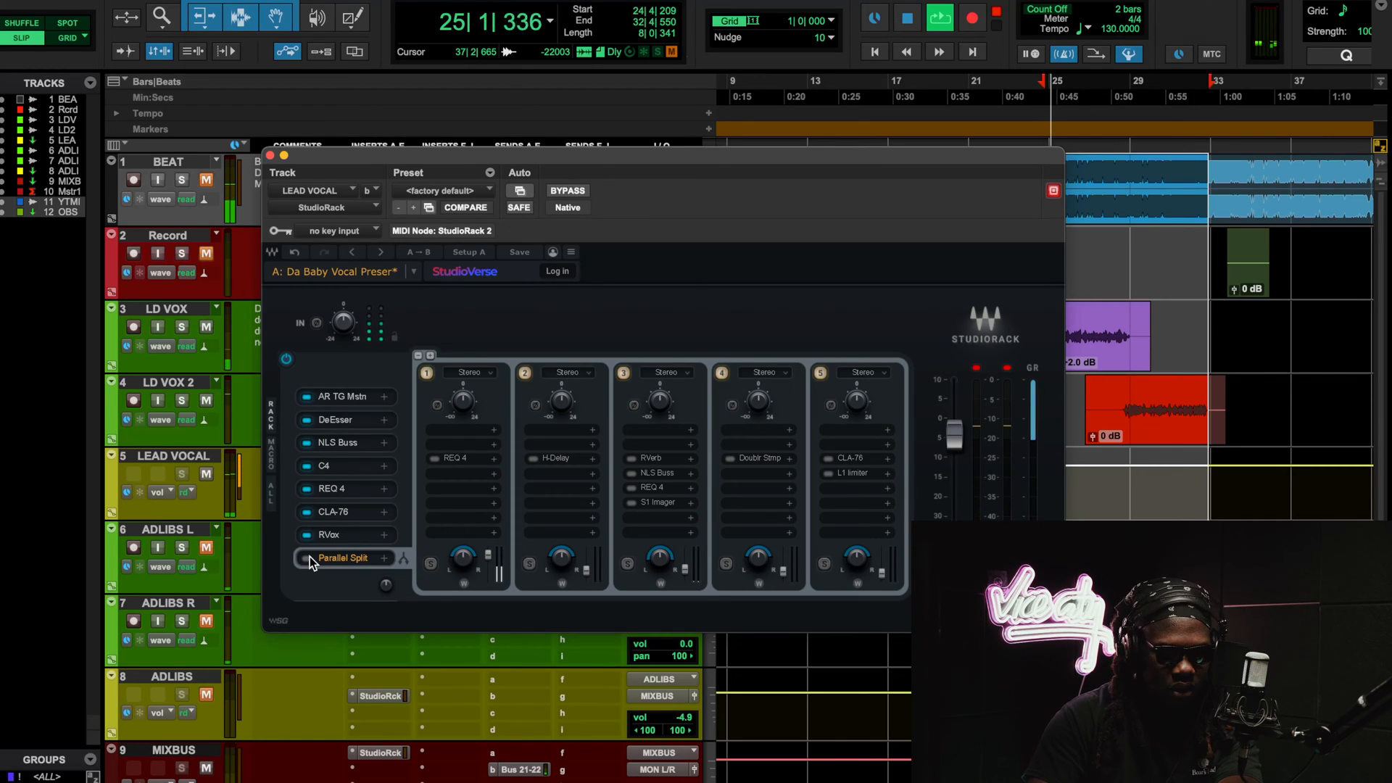
click(310, 556)
key(space)
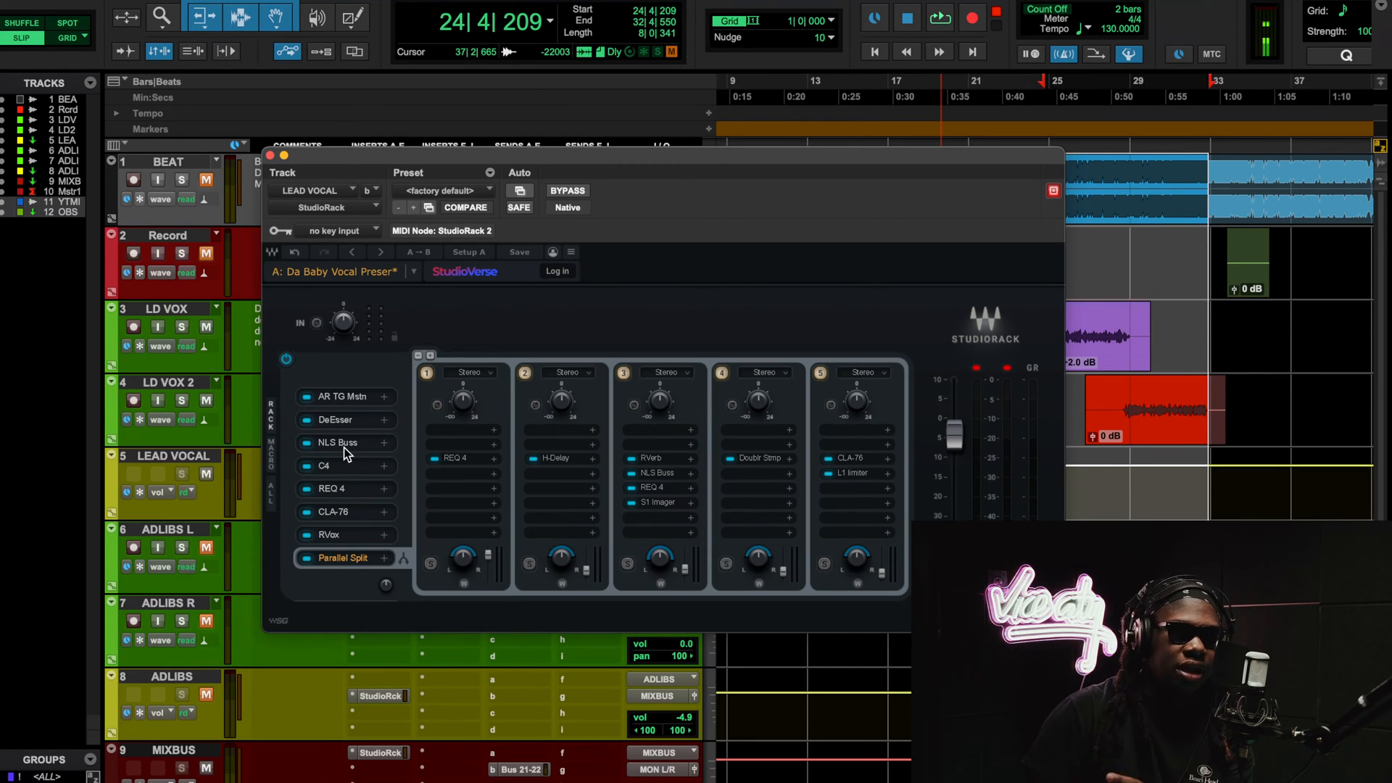
Open the AR TG Mastering plugin from the rack's first slot and examine its input, ratio and mix controls
mouse_move(344, 446)
mouse_down()
mouse_move(346, 523)
mouse_move(346, 445)
mouse_up()
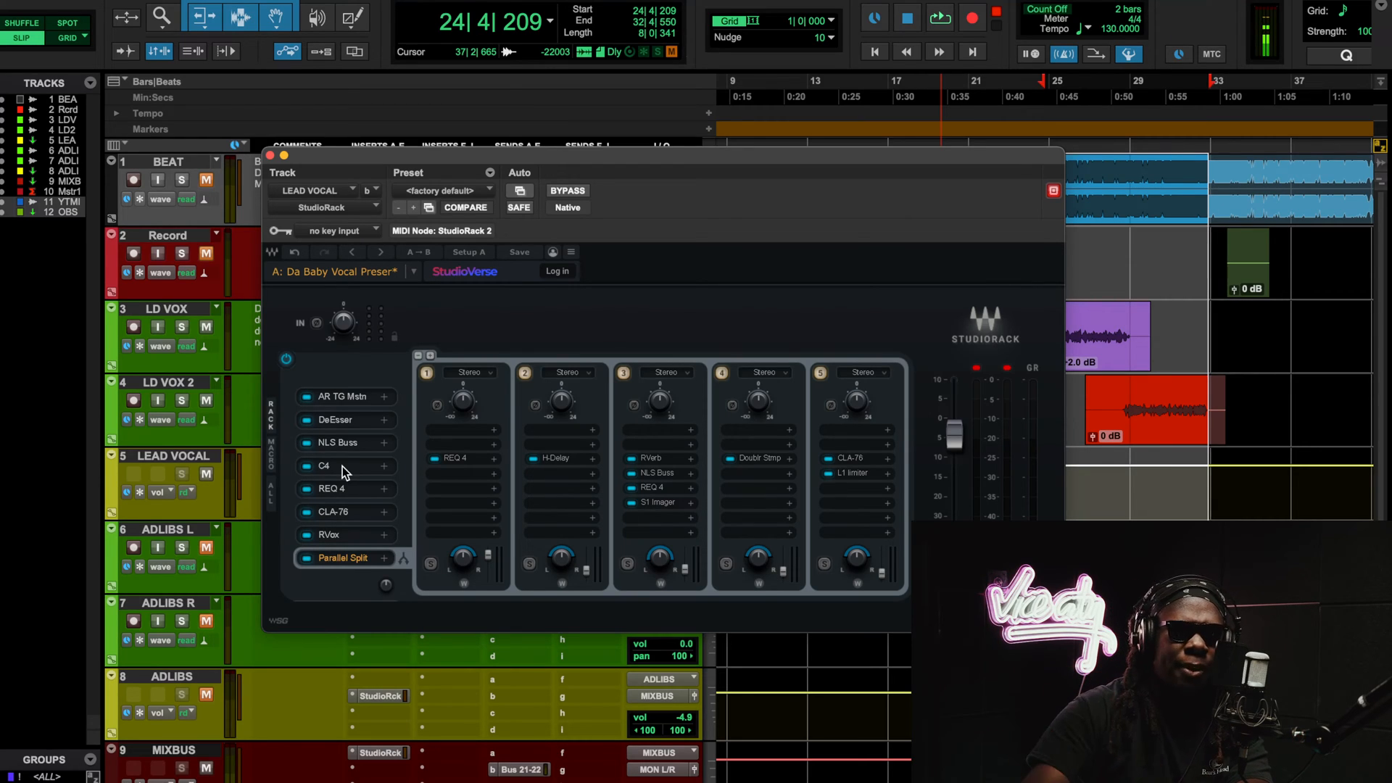
click(336, 395)
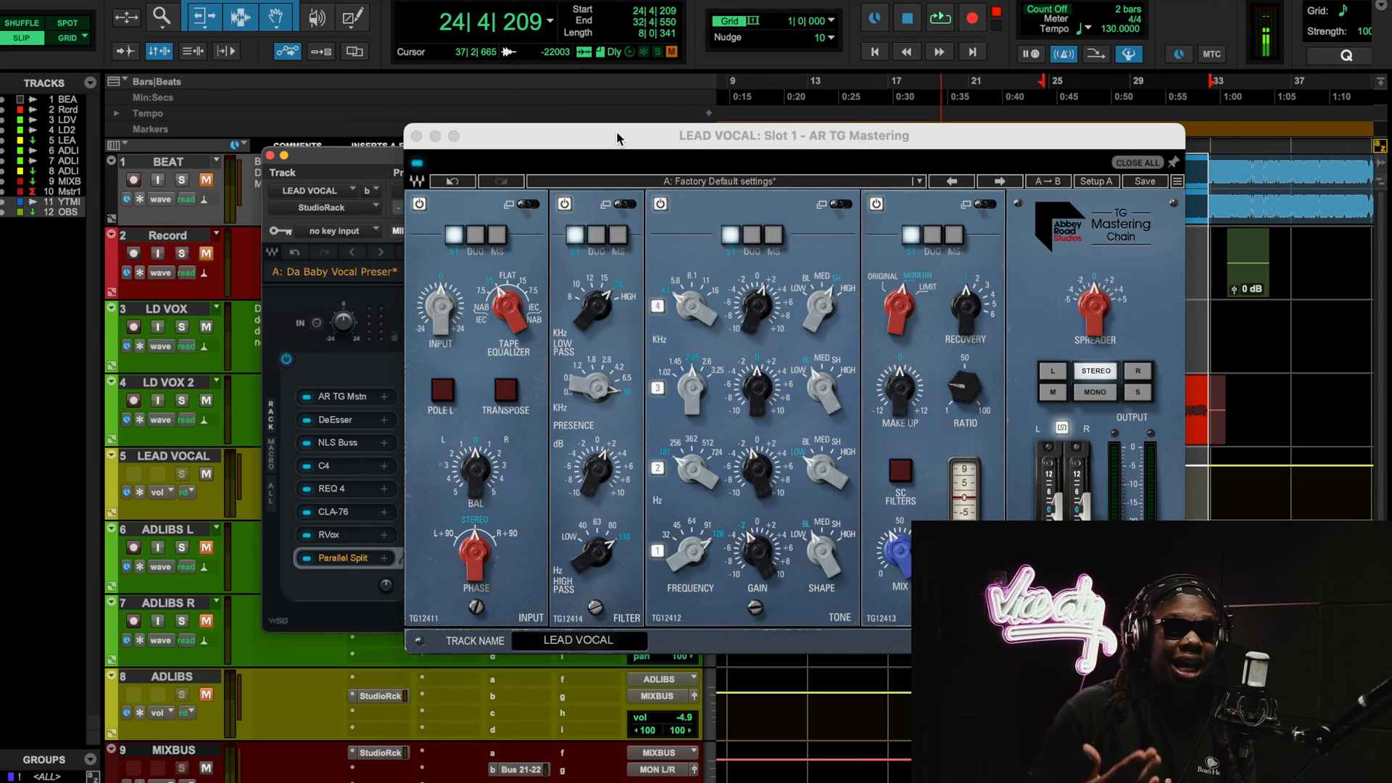
click(437, 301)
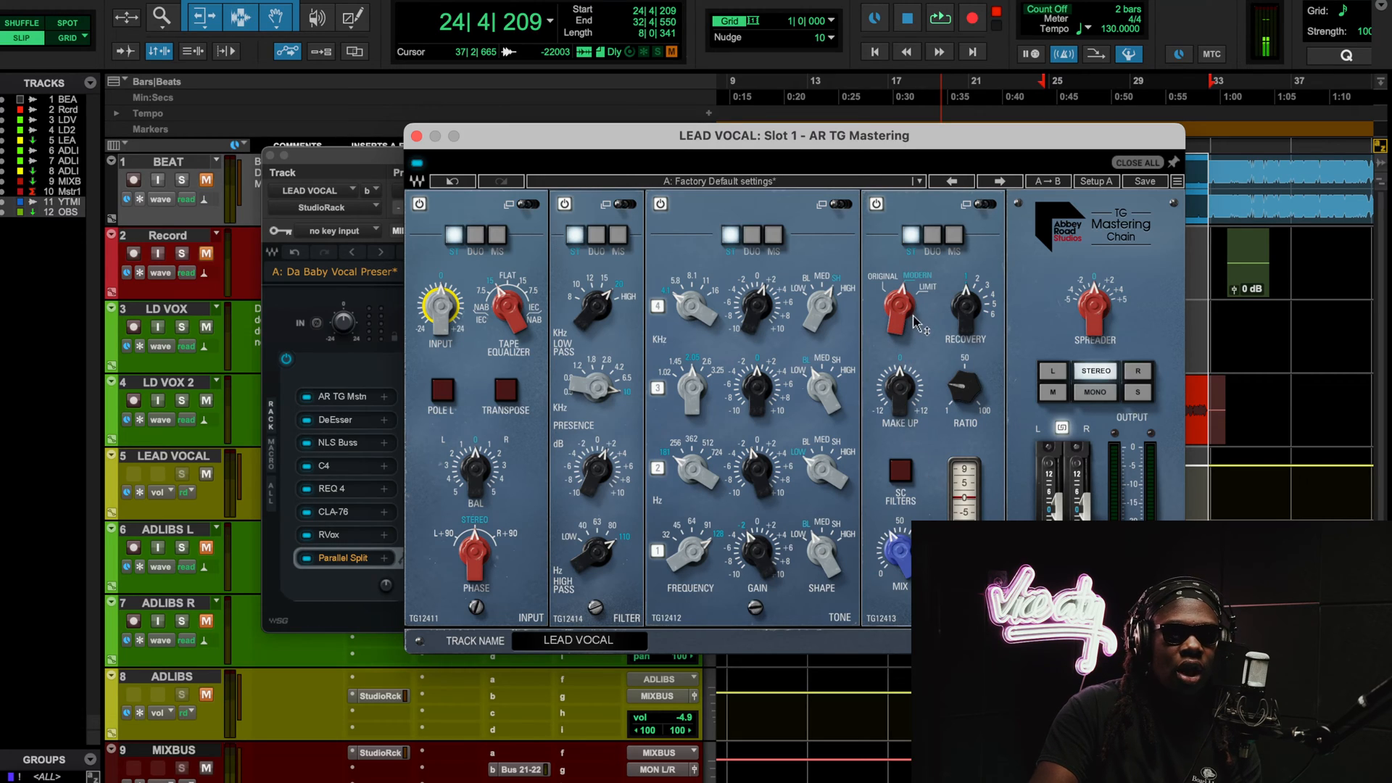
mouse_move(975, 384)
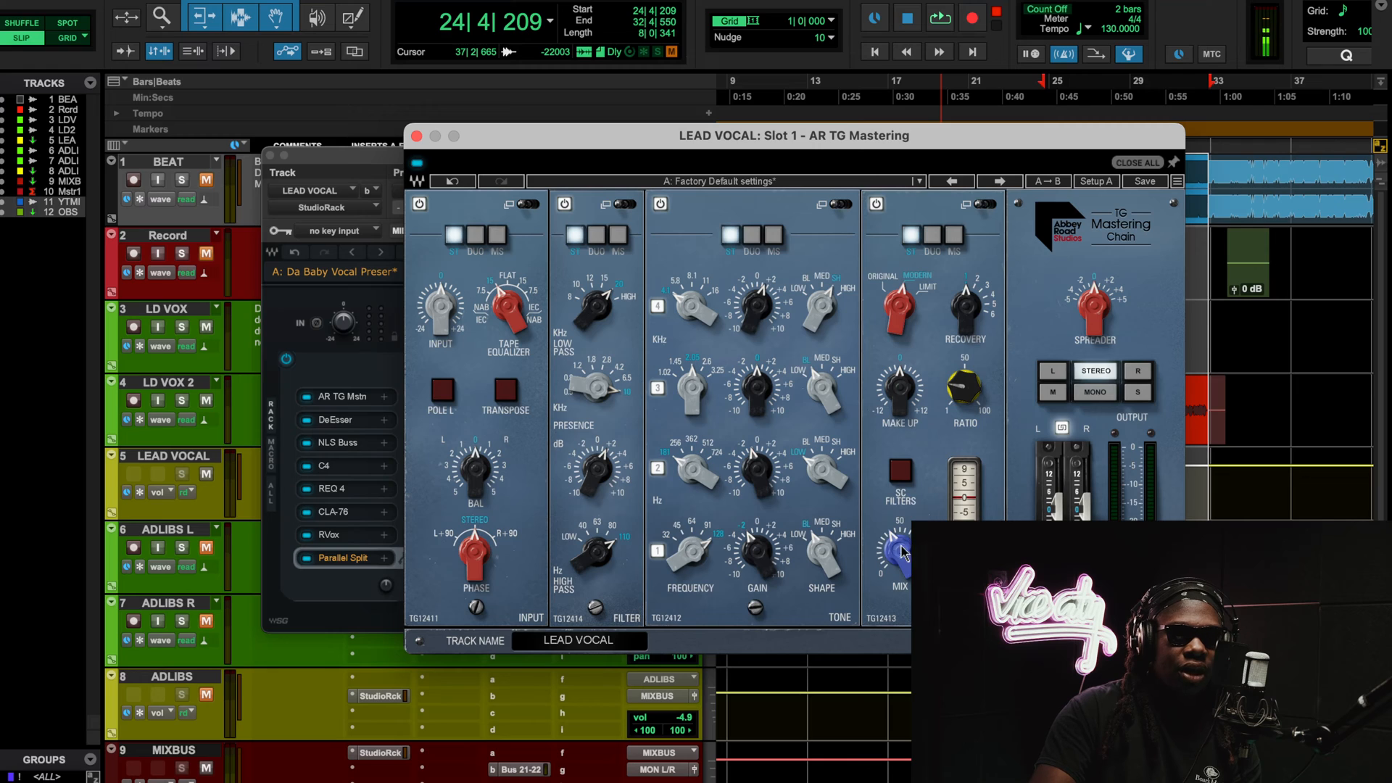
mouse_move(902, 558)
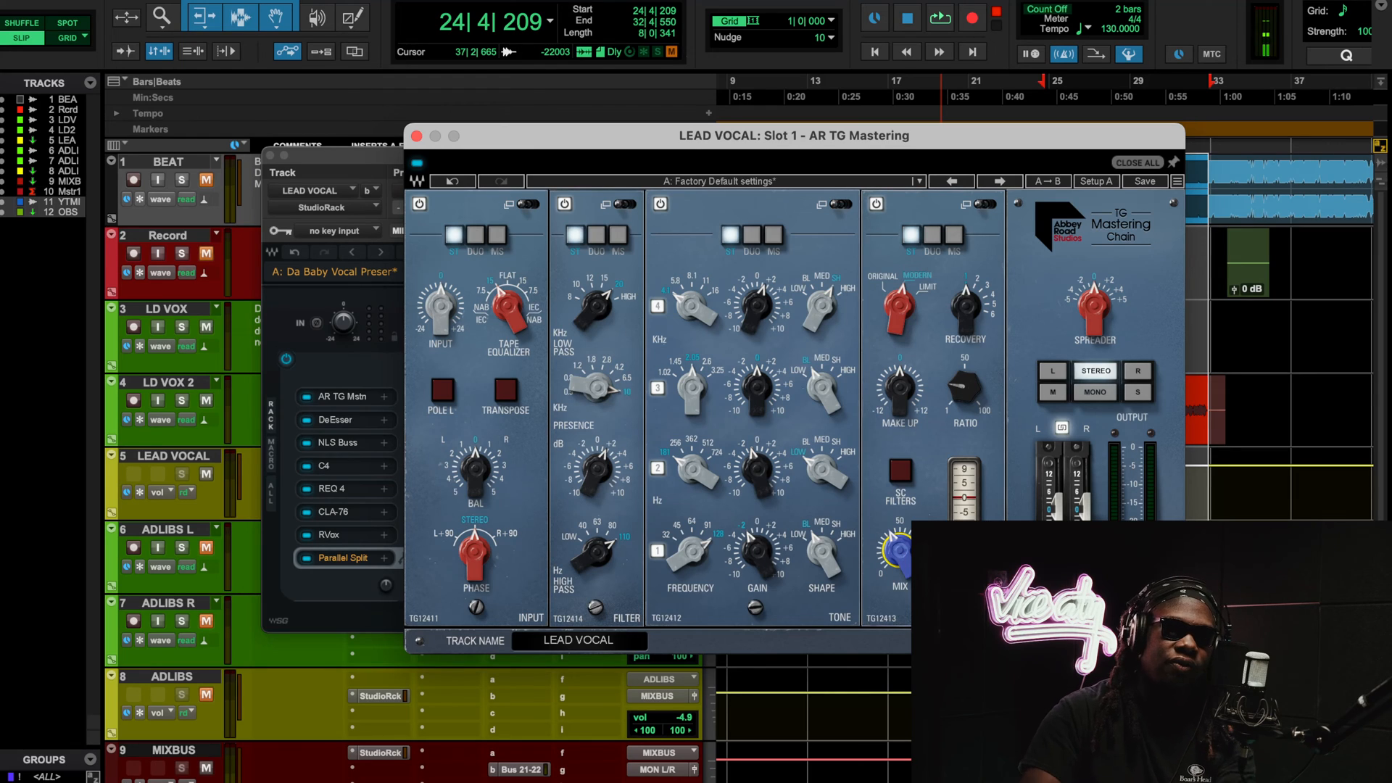
Play the loop and compare the lead vocal with AR TG Mastering switched off and on, leaving it enabled
key(space)
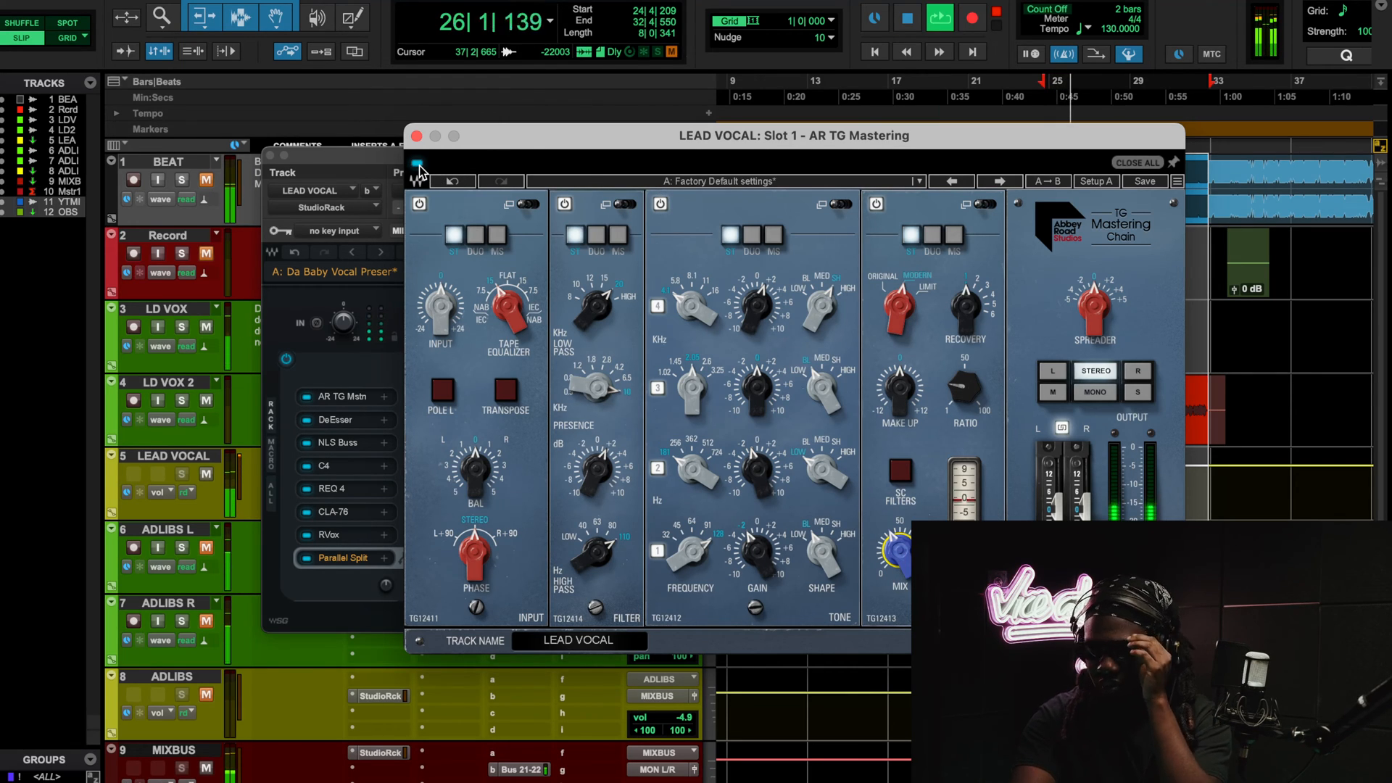
click(418, 167)
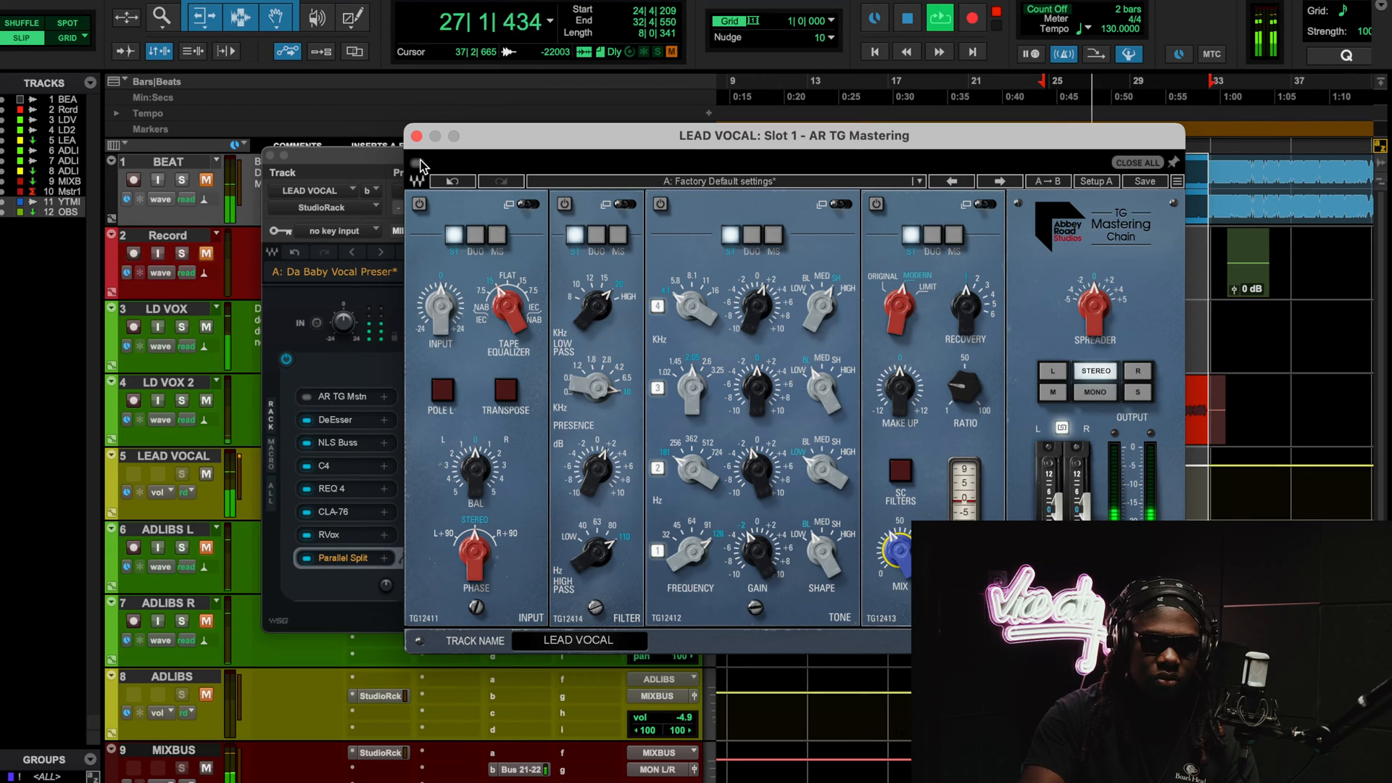
click(418, 166)
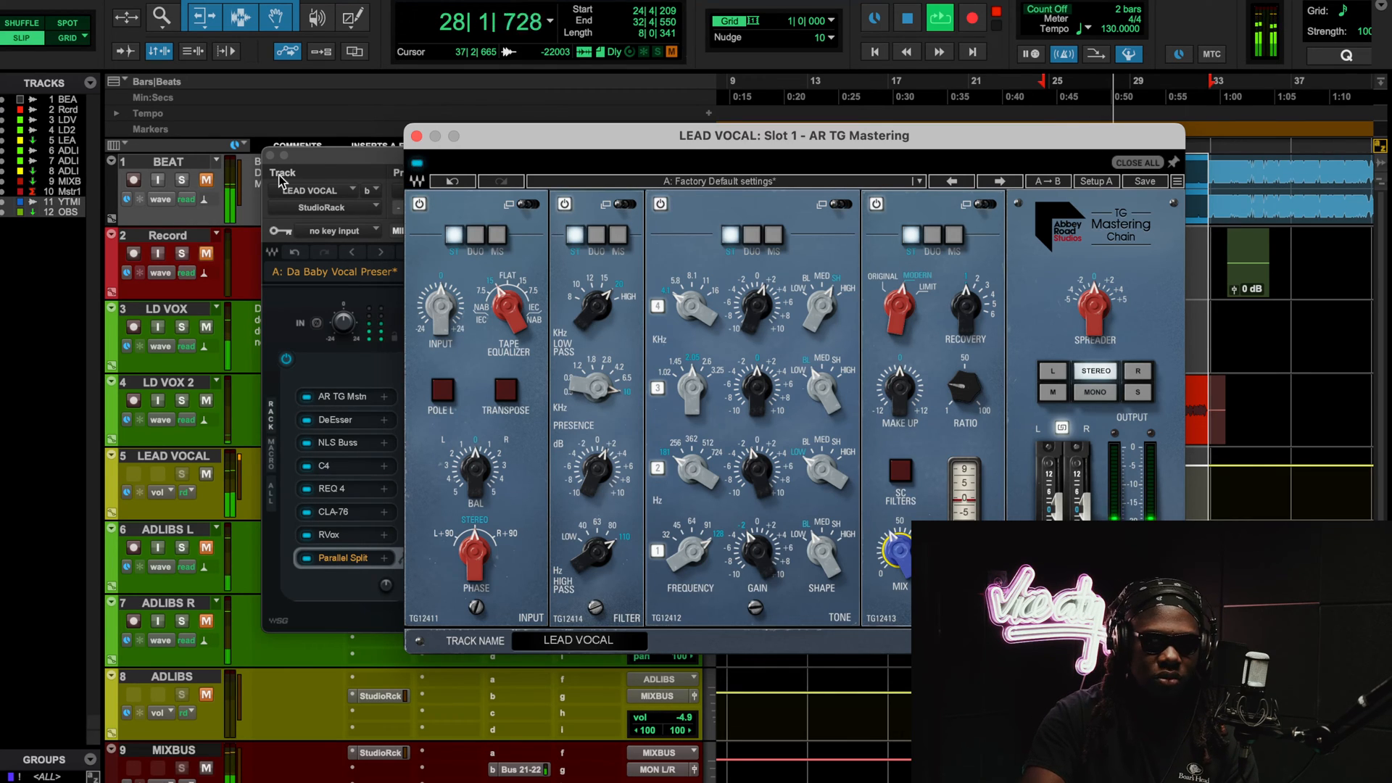
click(417, 166)
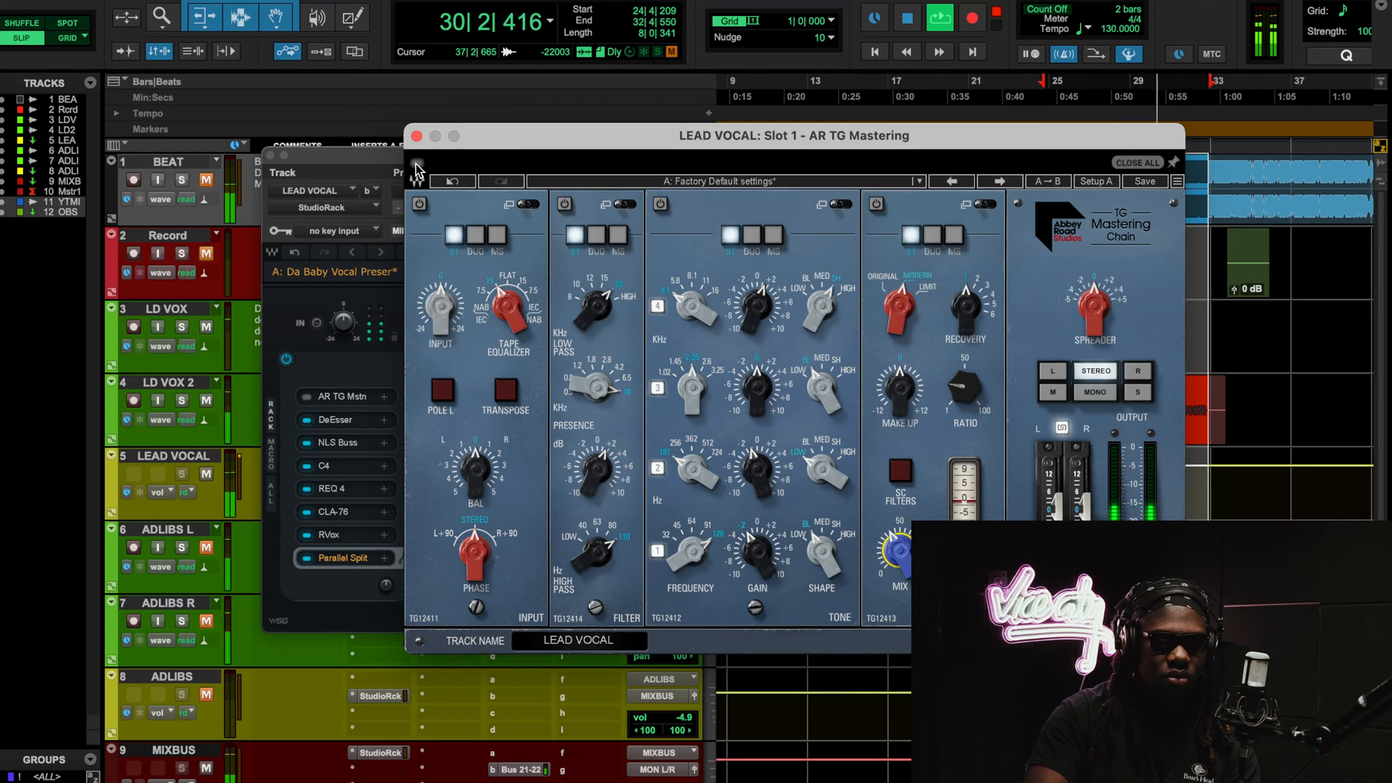
click(417, 166)
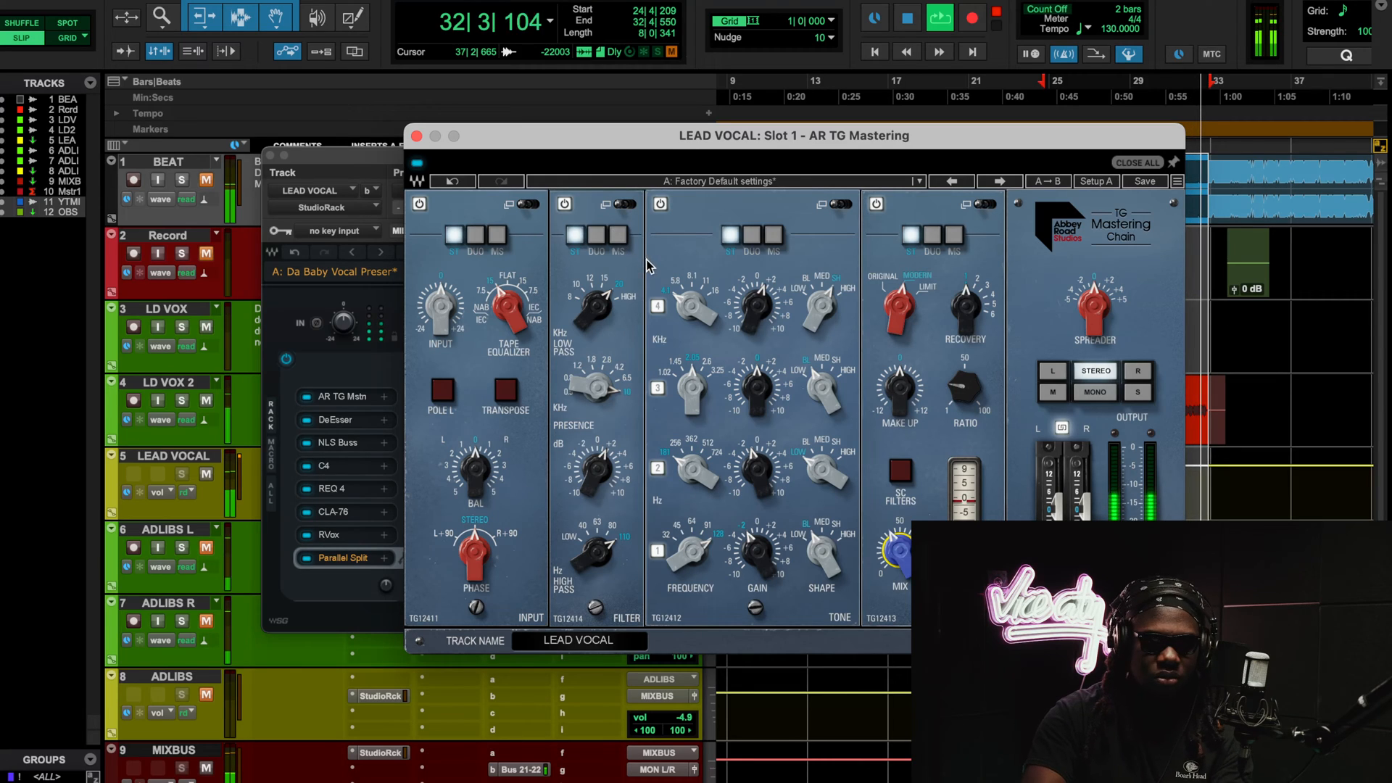
Play the loop and compare AR TG Mastering's Tone section and the whole plugin off and on, leaving it enabled when closing it
key(space)
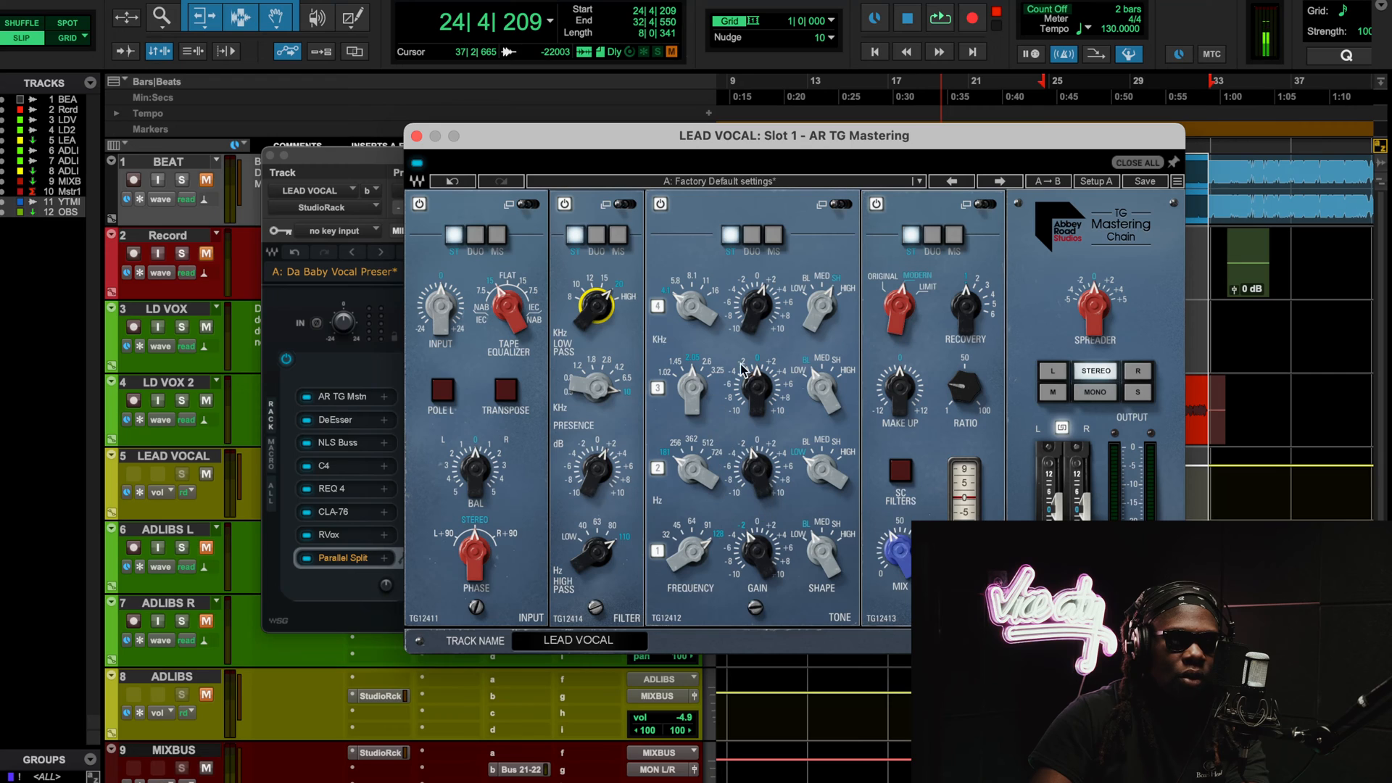
key(space)
click(661, 206)
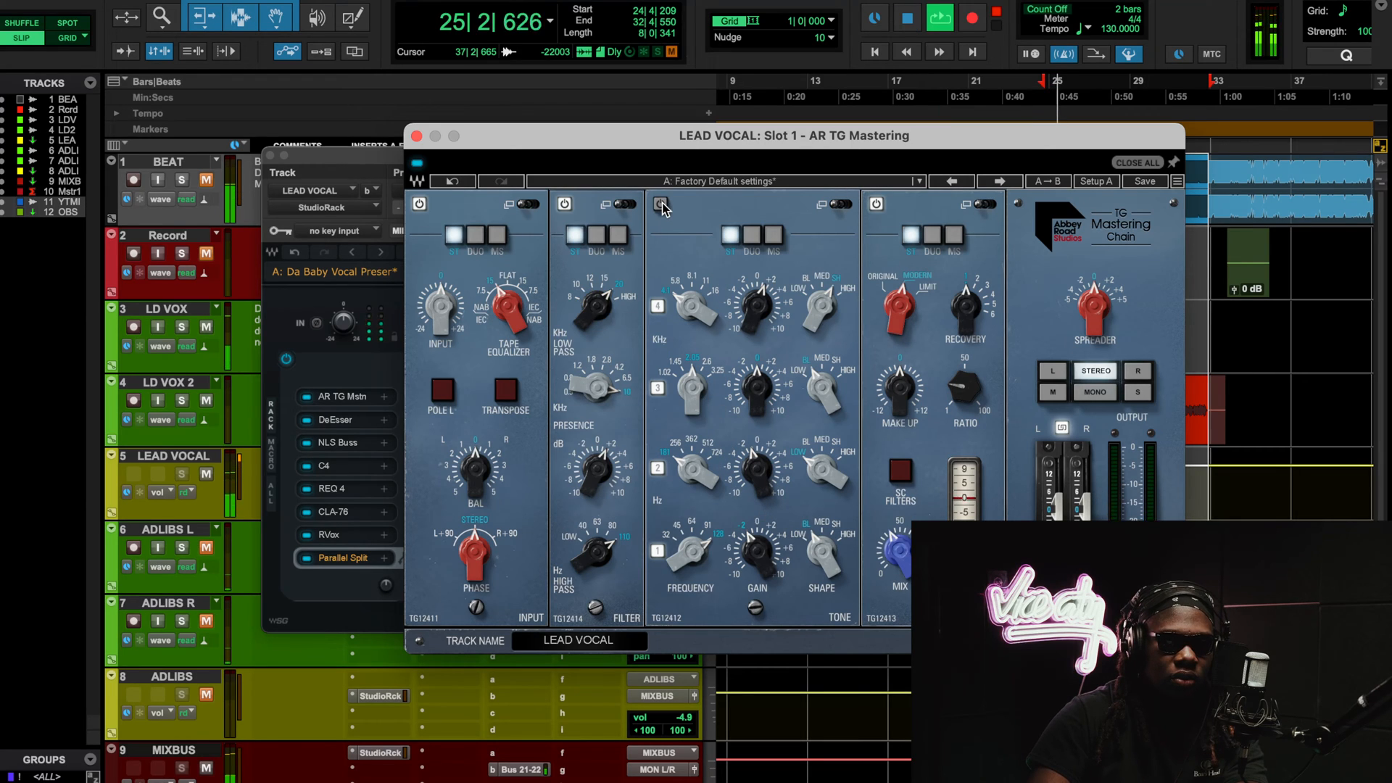
click(661, 206)
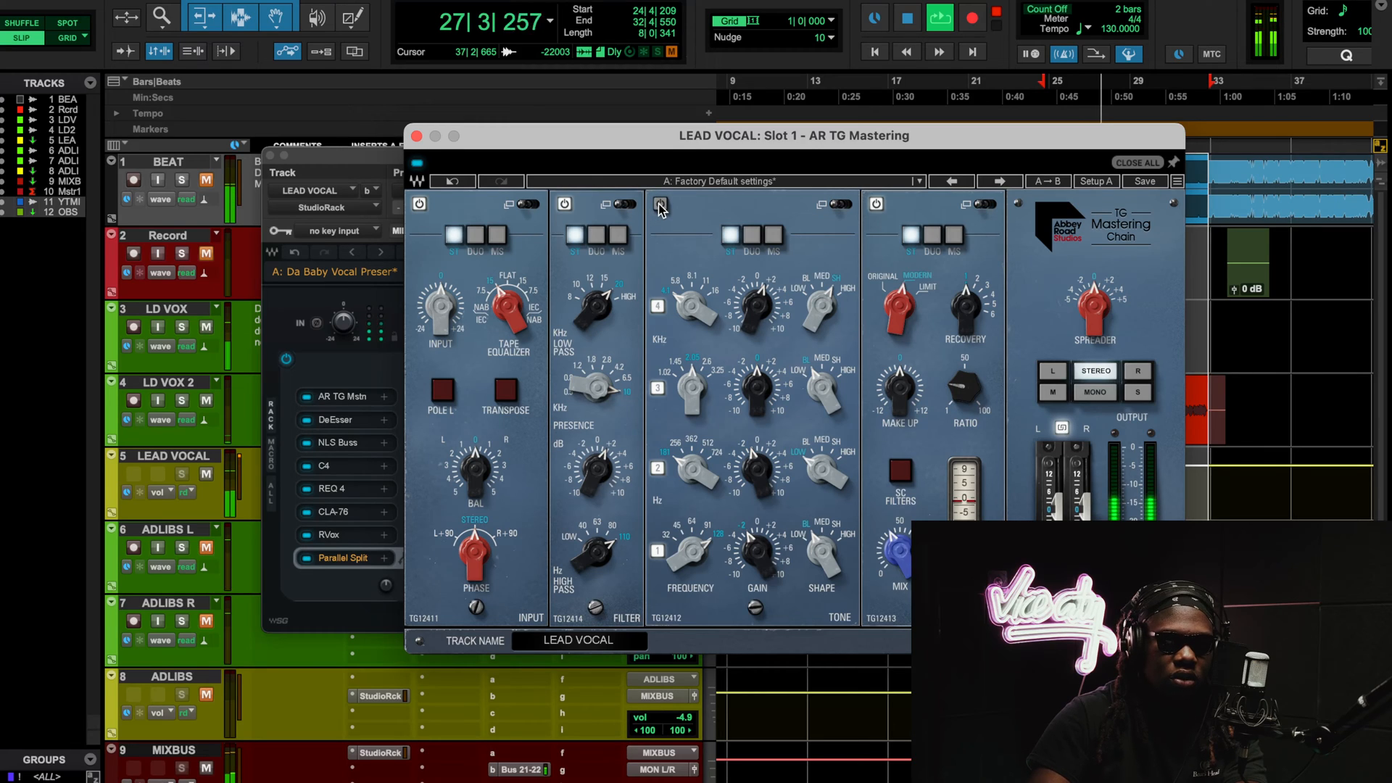
click(418, 163)
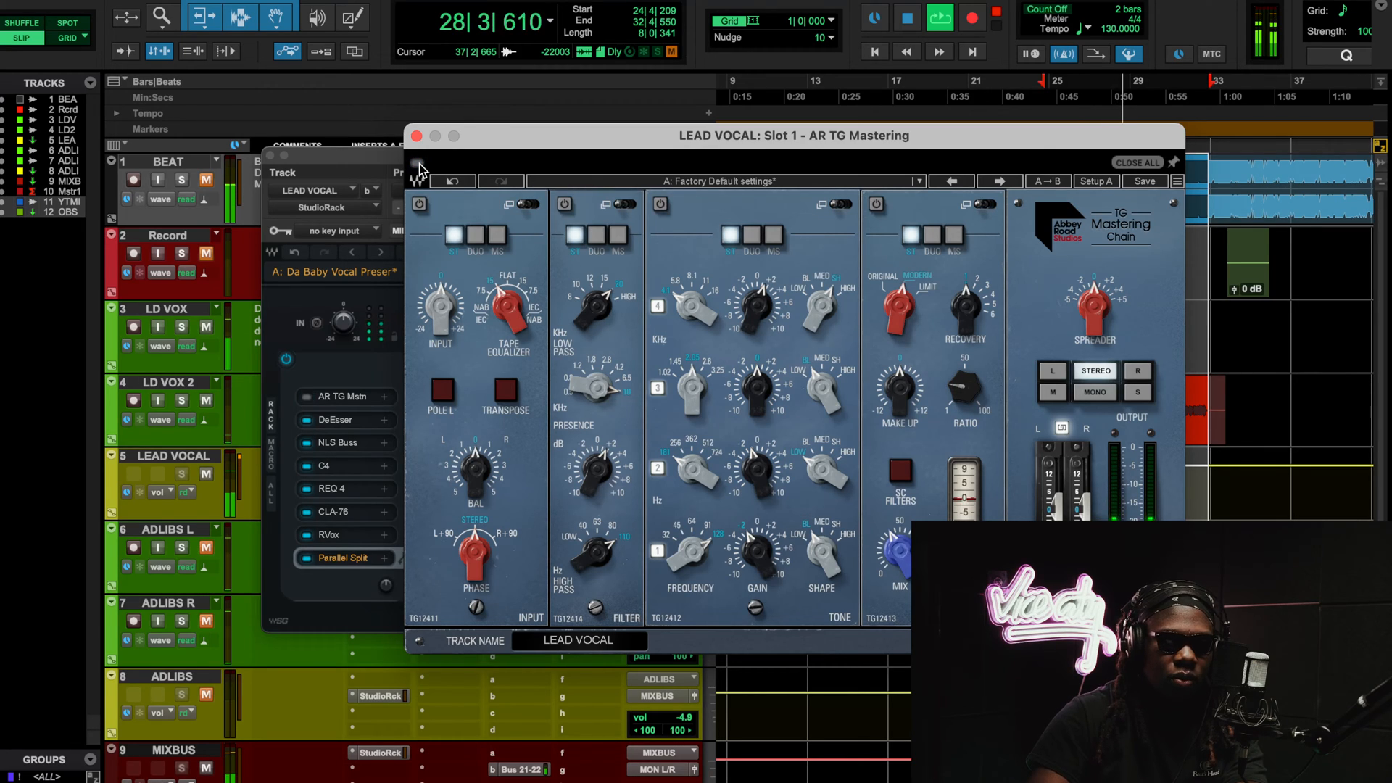
click(418, 162)
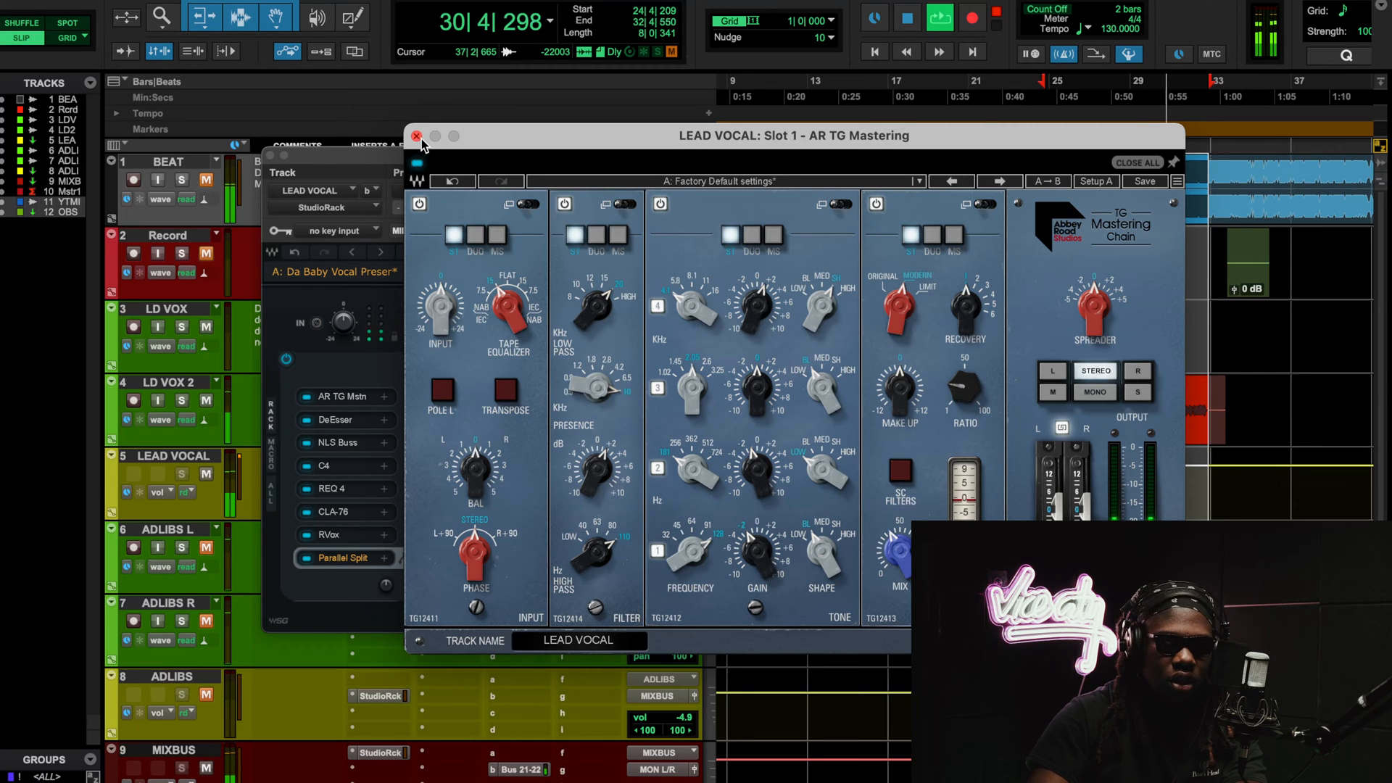
key(space)
click(417, 138)
Open DeEsser from the rack's second slot, examine its settings, and audition the looped vocal with the beat muted and unmuted
click(340, 420)
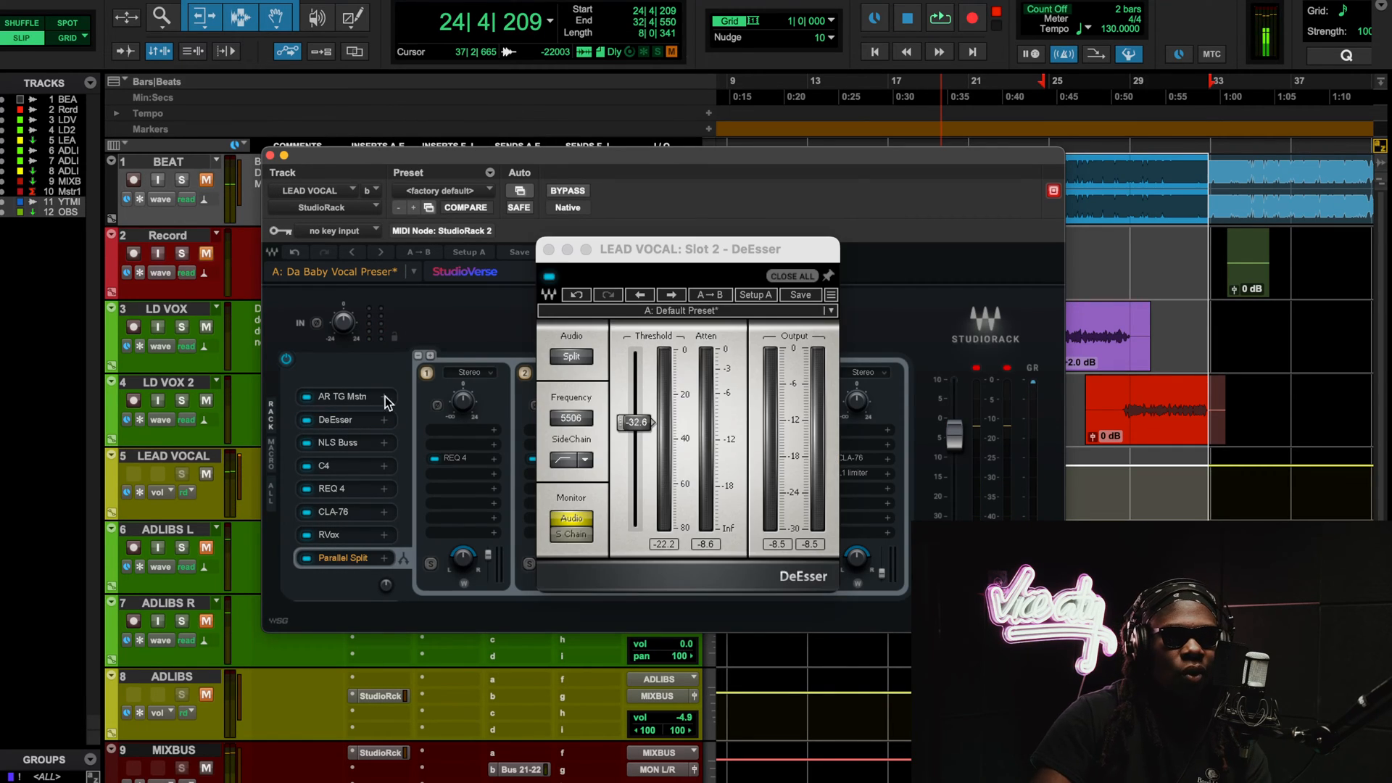
drag(677, 259, 425, 143)
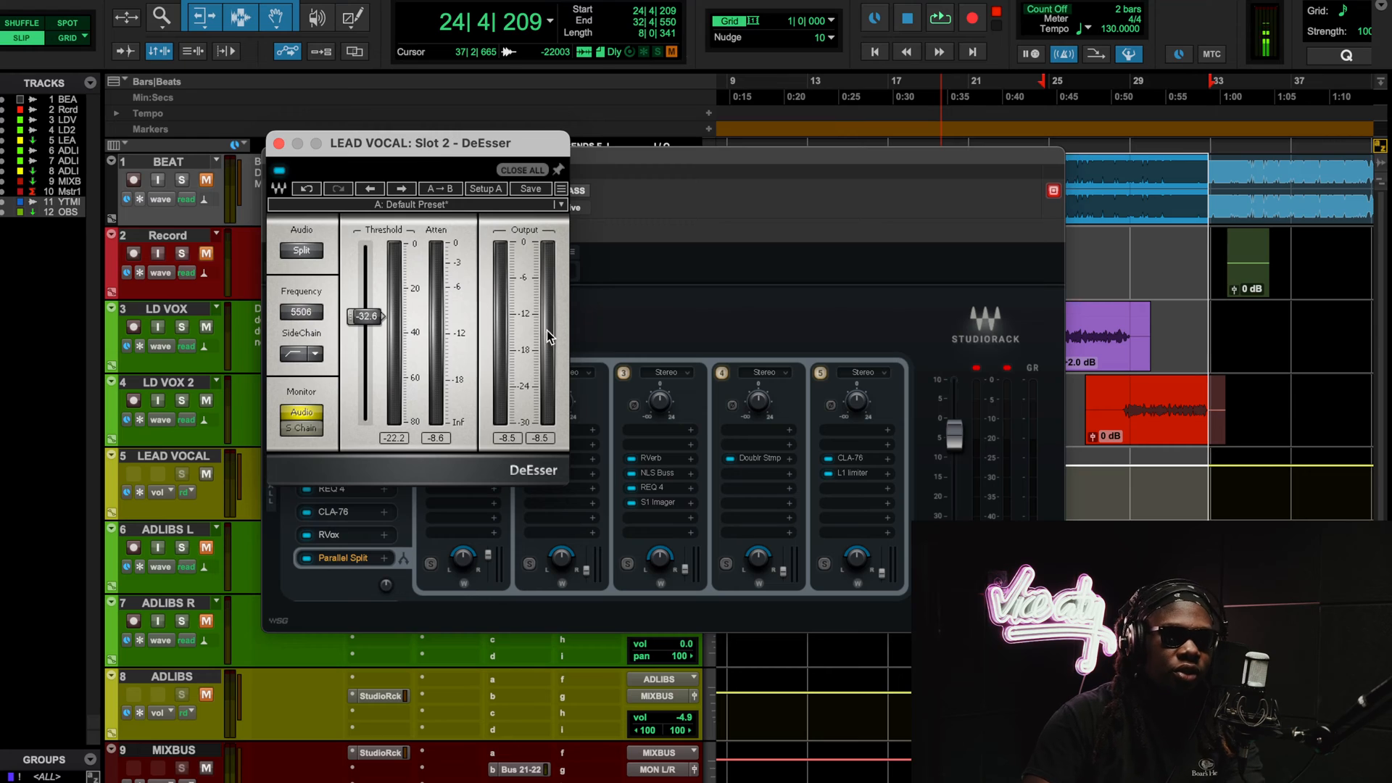
key(space)
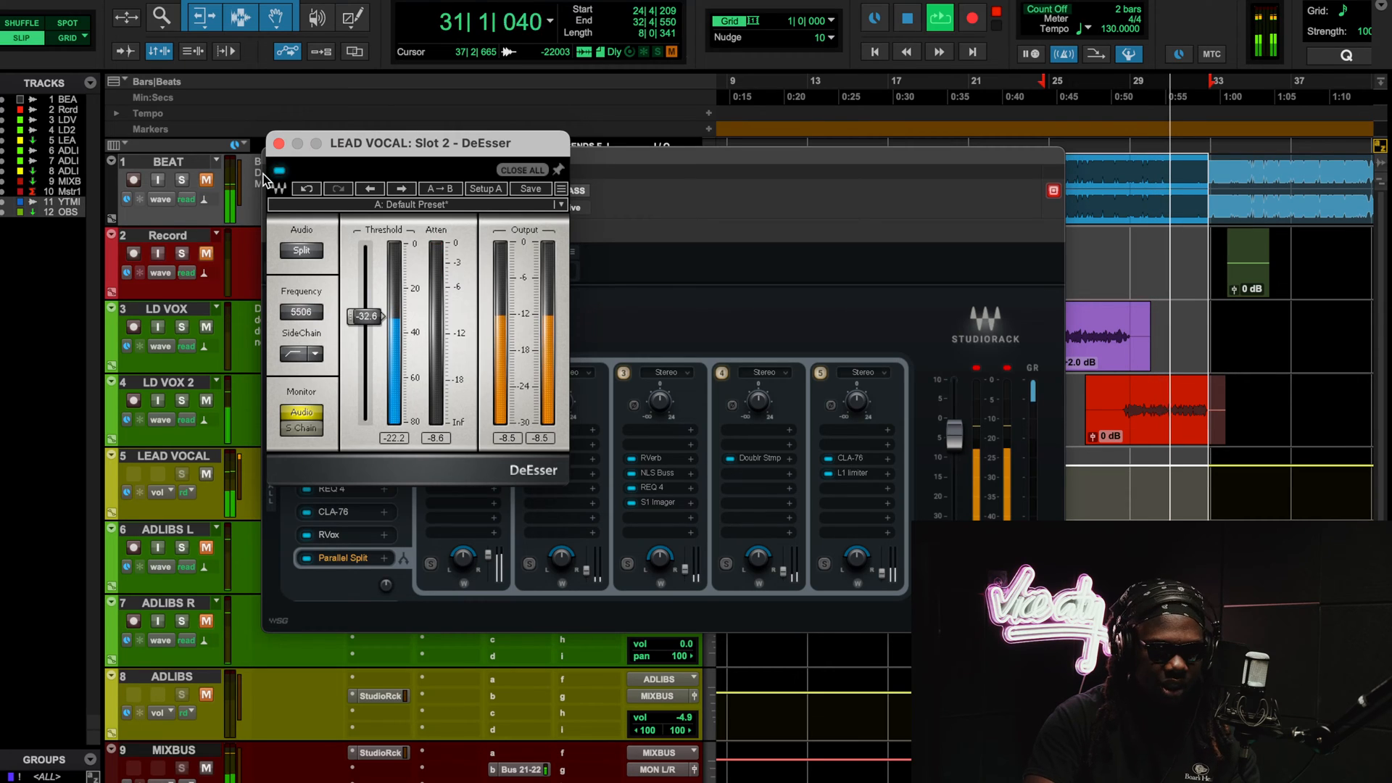
click(207, 180)
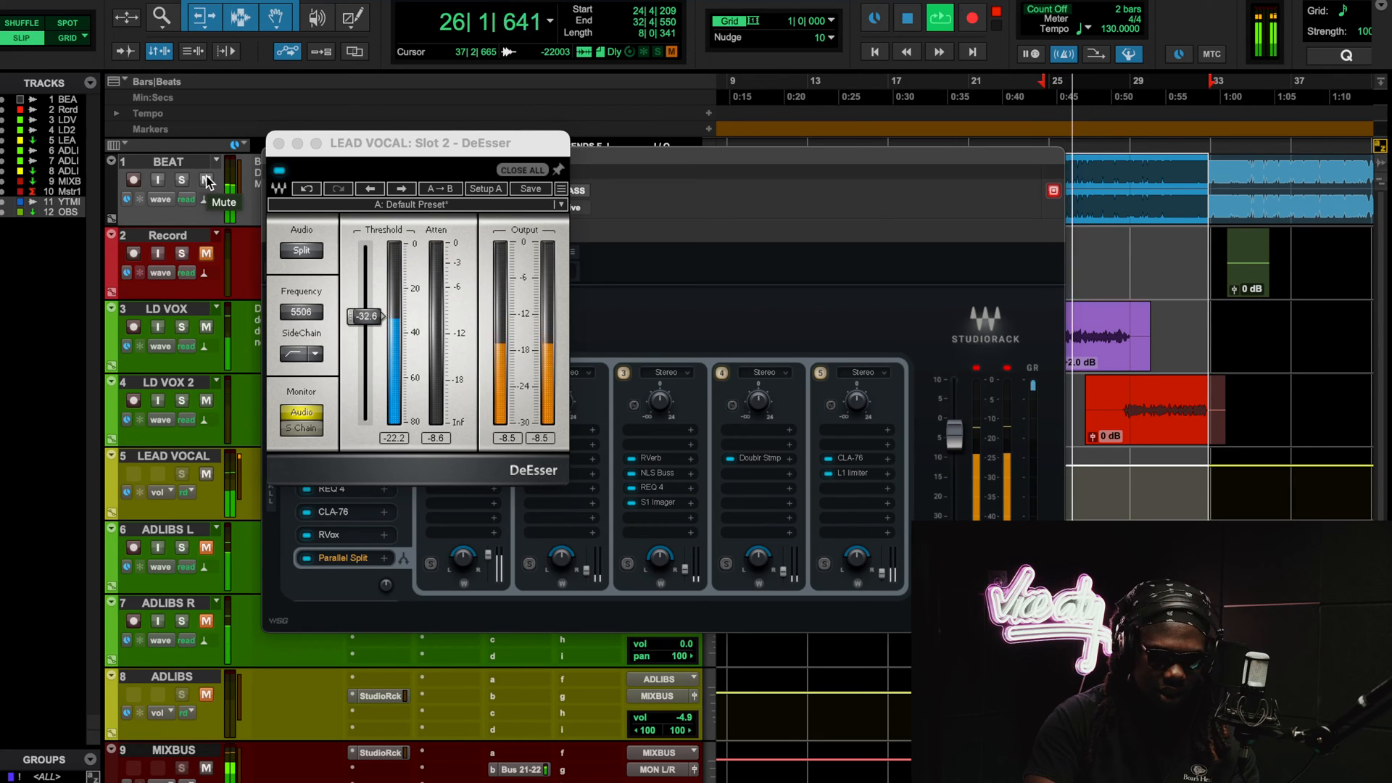
key(space)
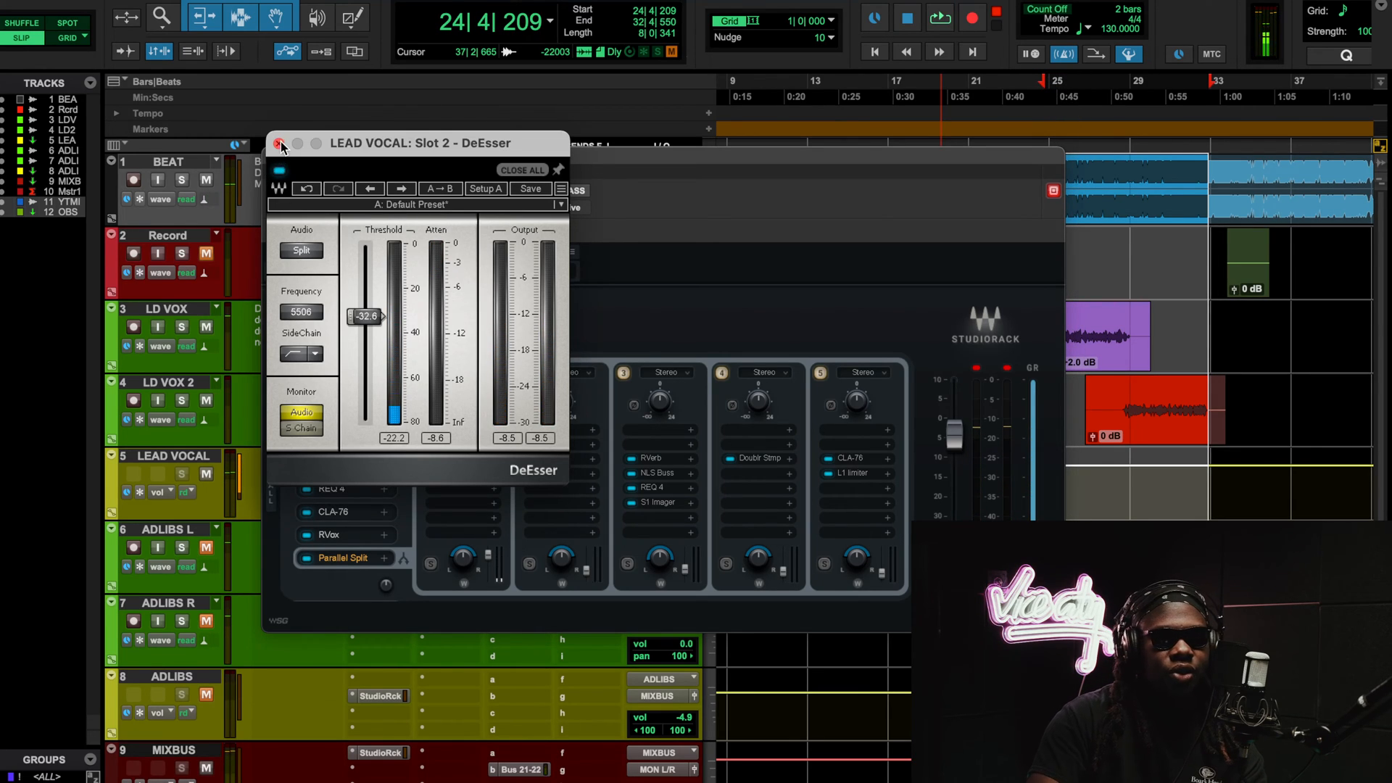
click(279, 144)
Open NLS Buss from the rack's third slot and listen to the looped vocal while toggling the beat's mute
click(351, 440)
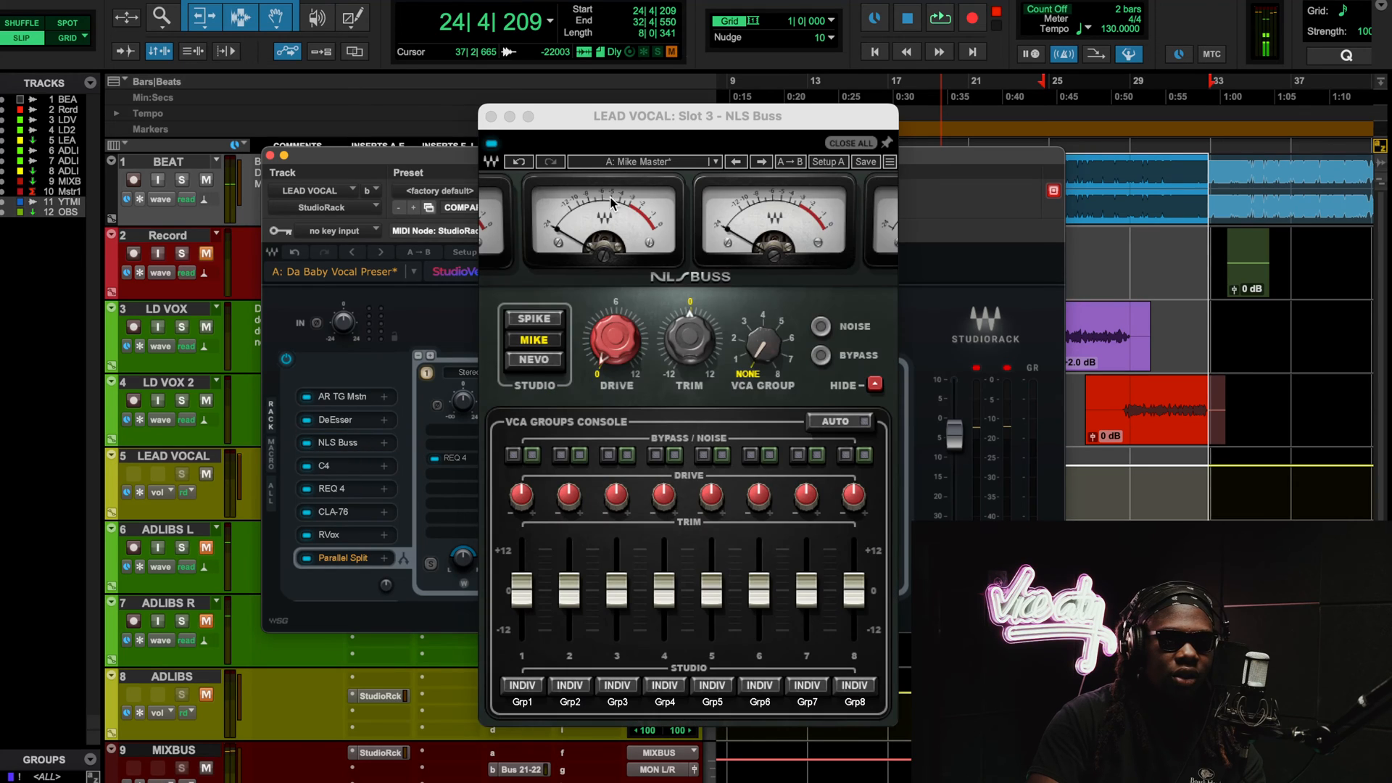
drag(672, 115, 460, 111)
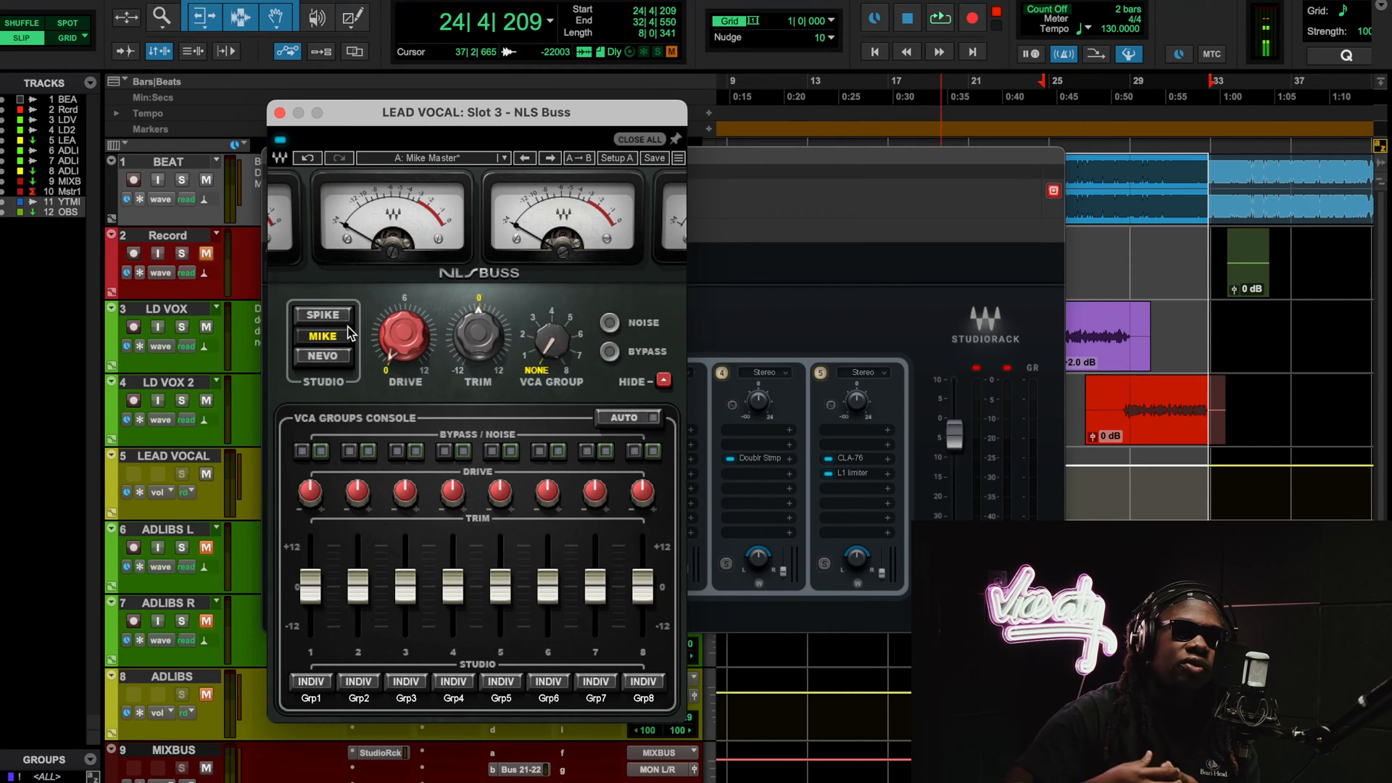
key(space)
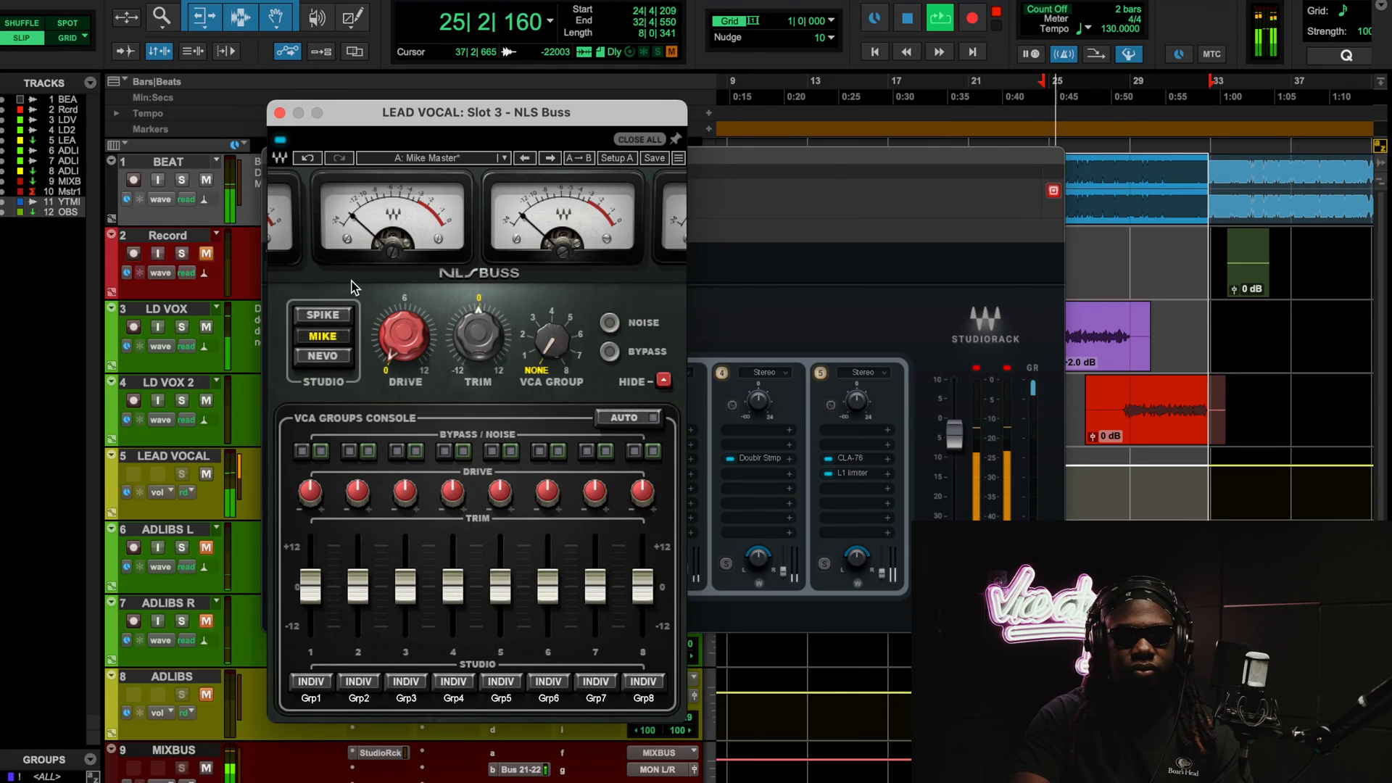
click(207, 181)
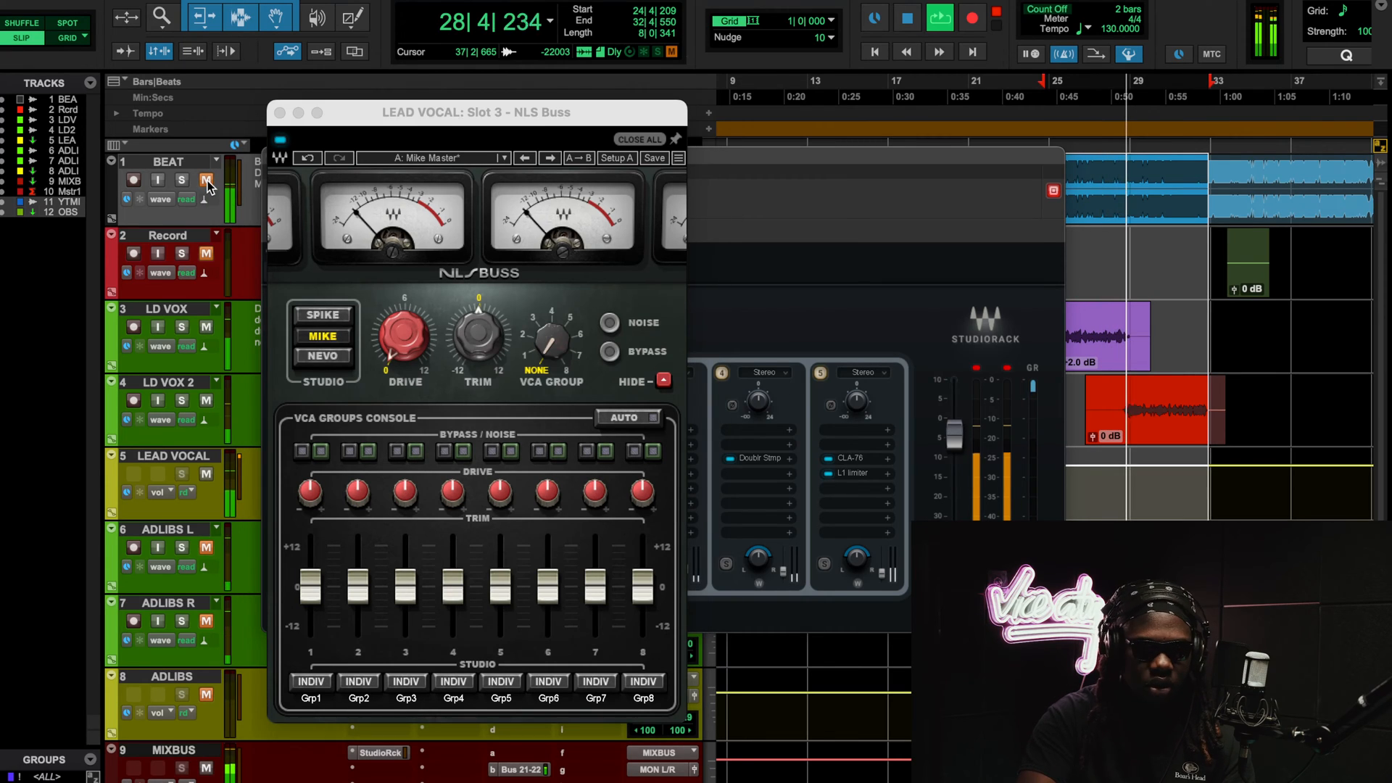
Compare the looped vocal with NLS Buss off and on several times, then leave it enabled and close it
click(279, 144)
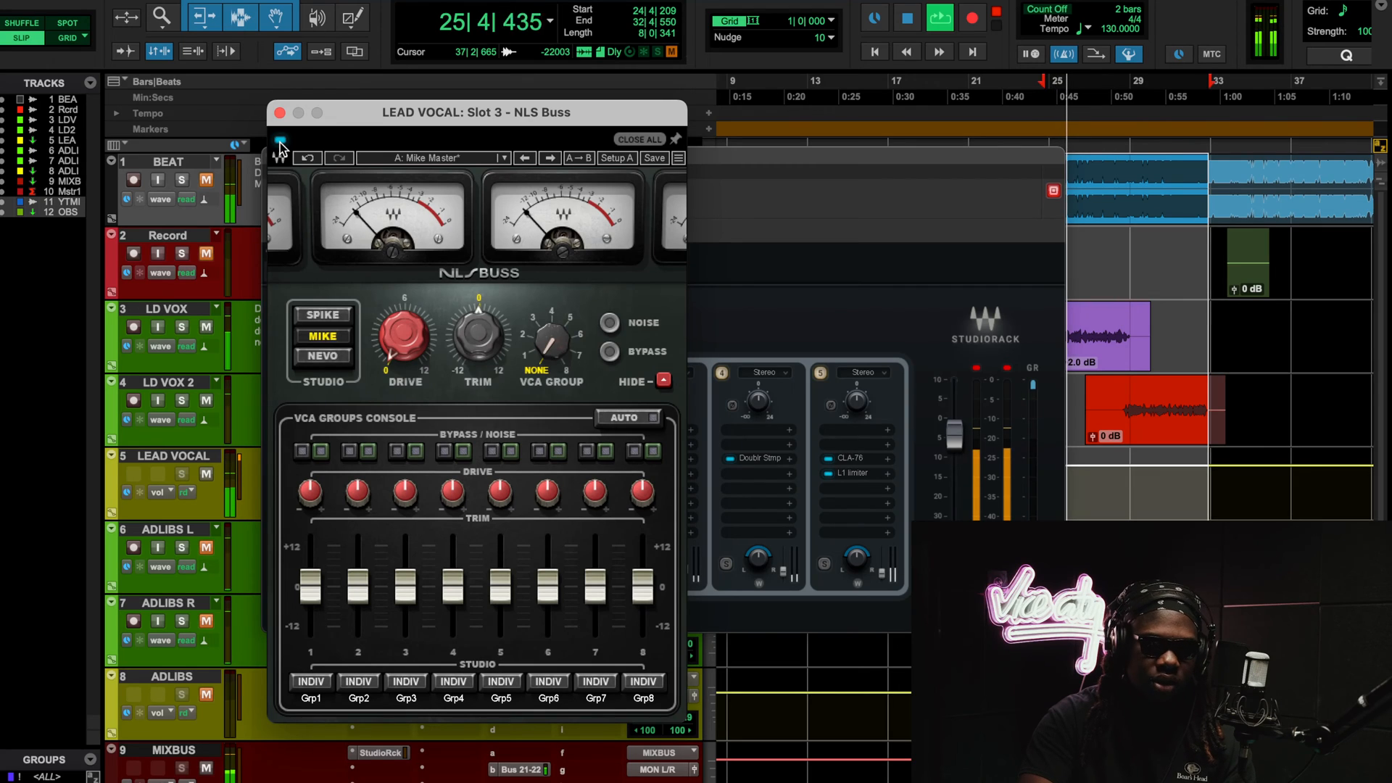
key(space)
key(space)
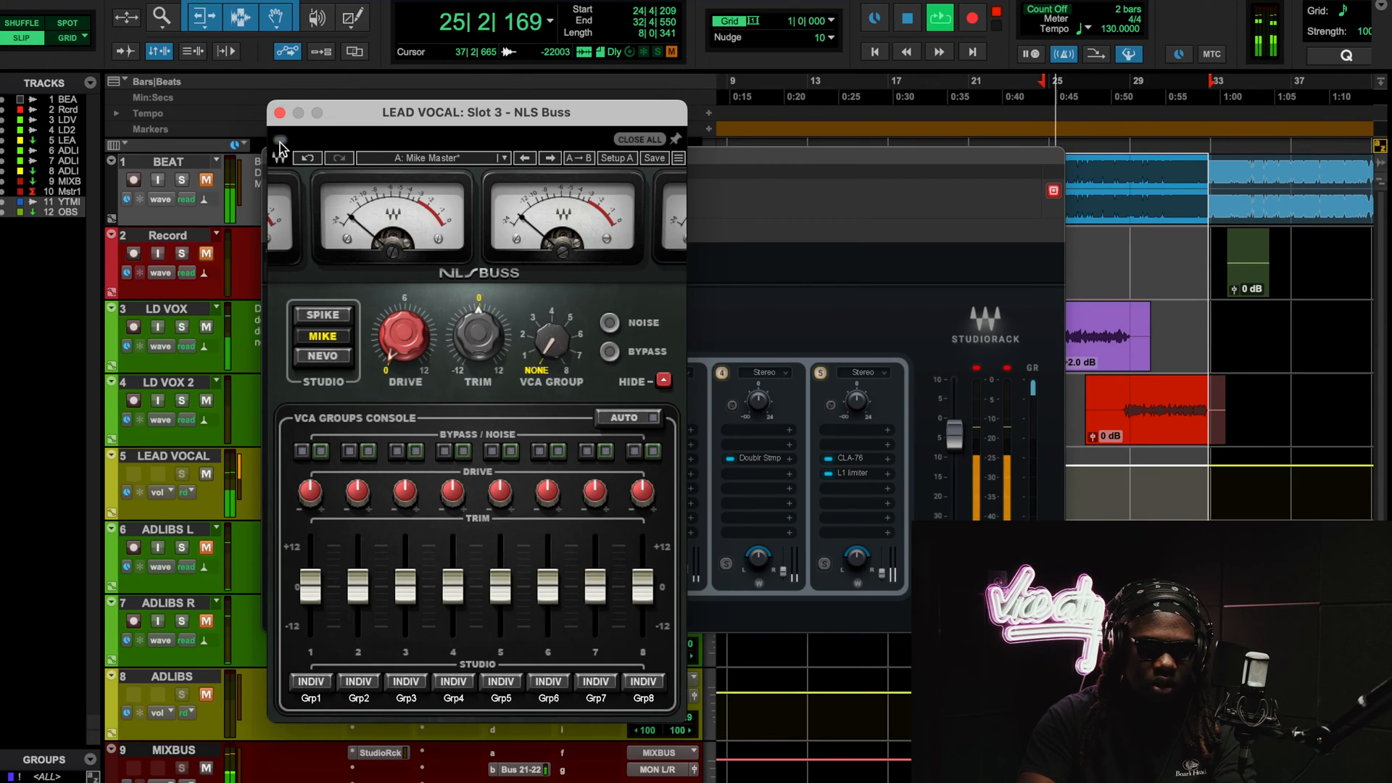
key(space)
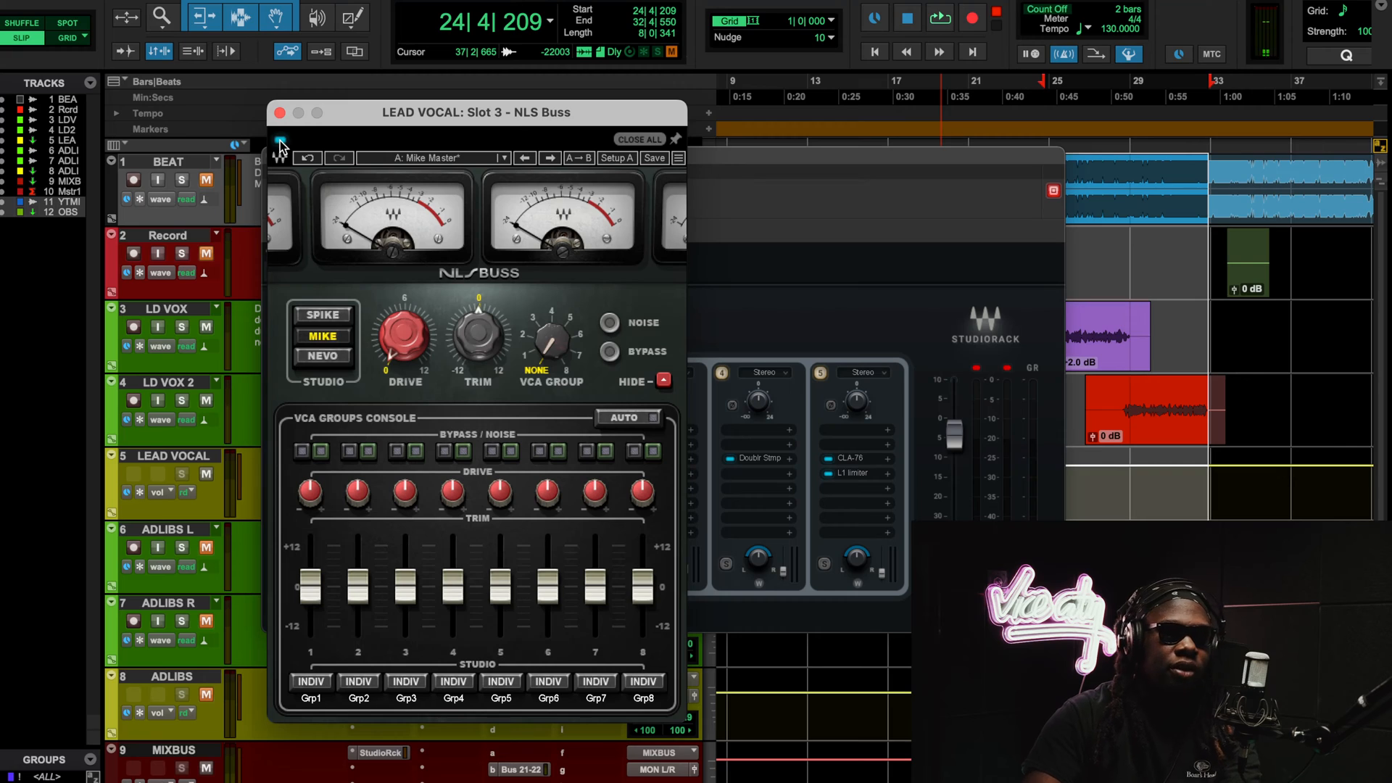
key(space)
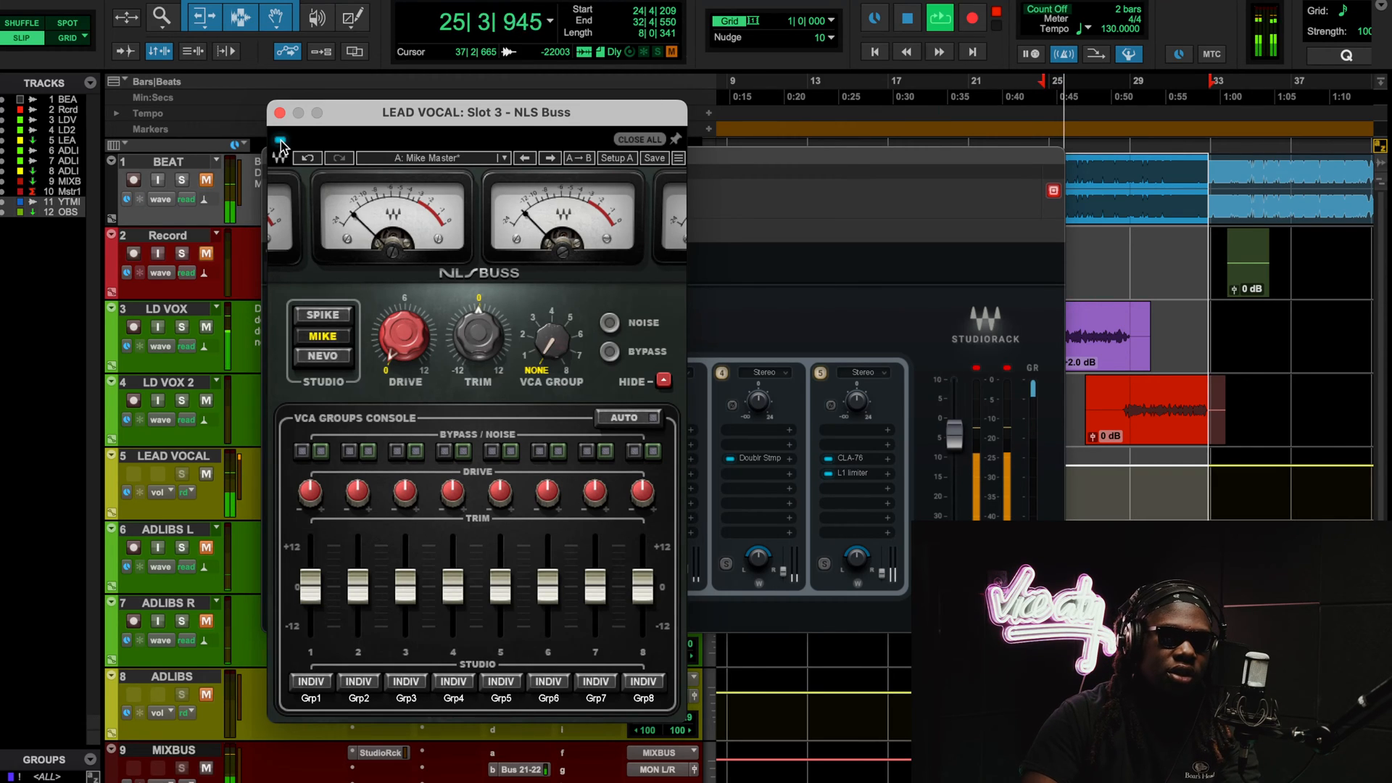
key(space)
key(space)
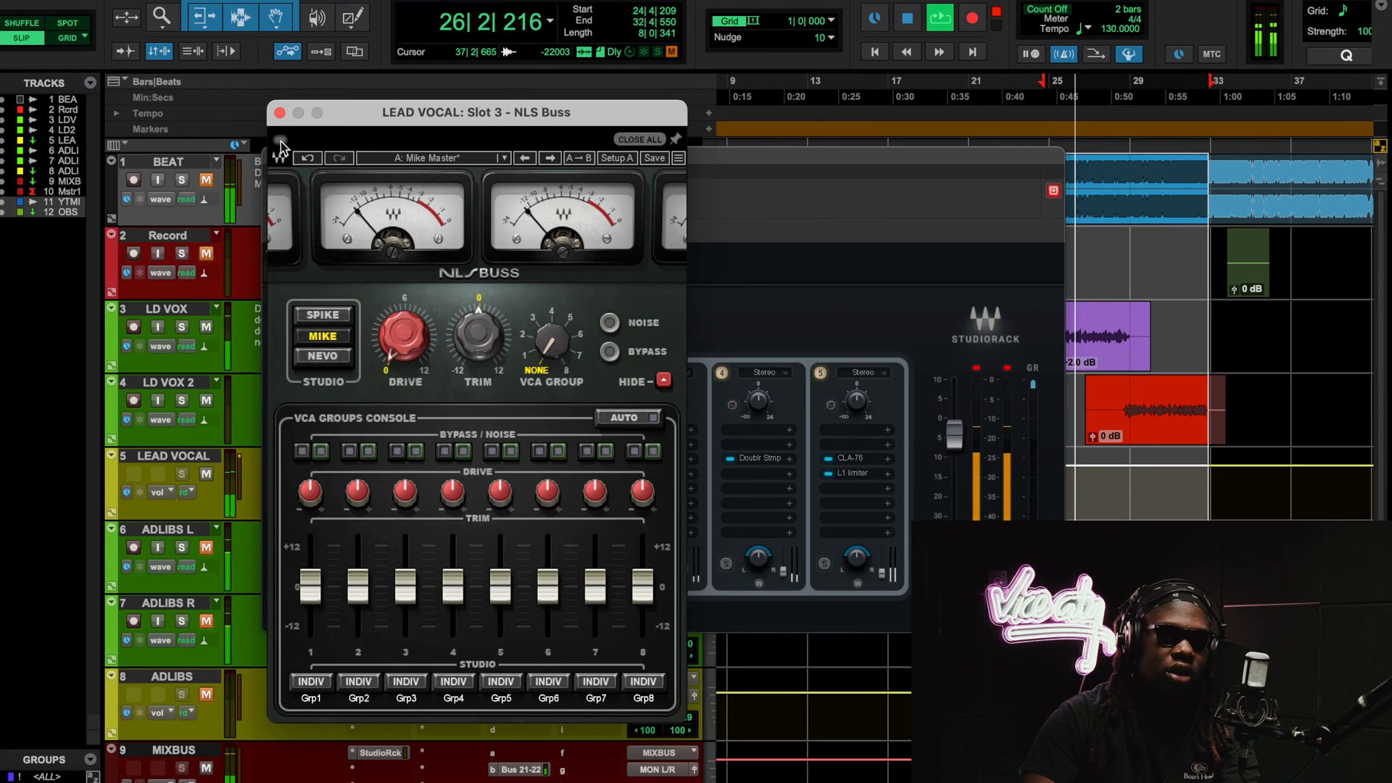
key(space)
key(space)
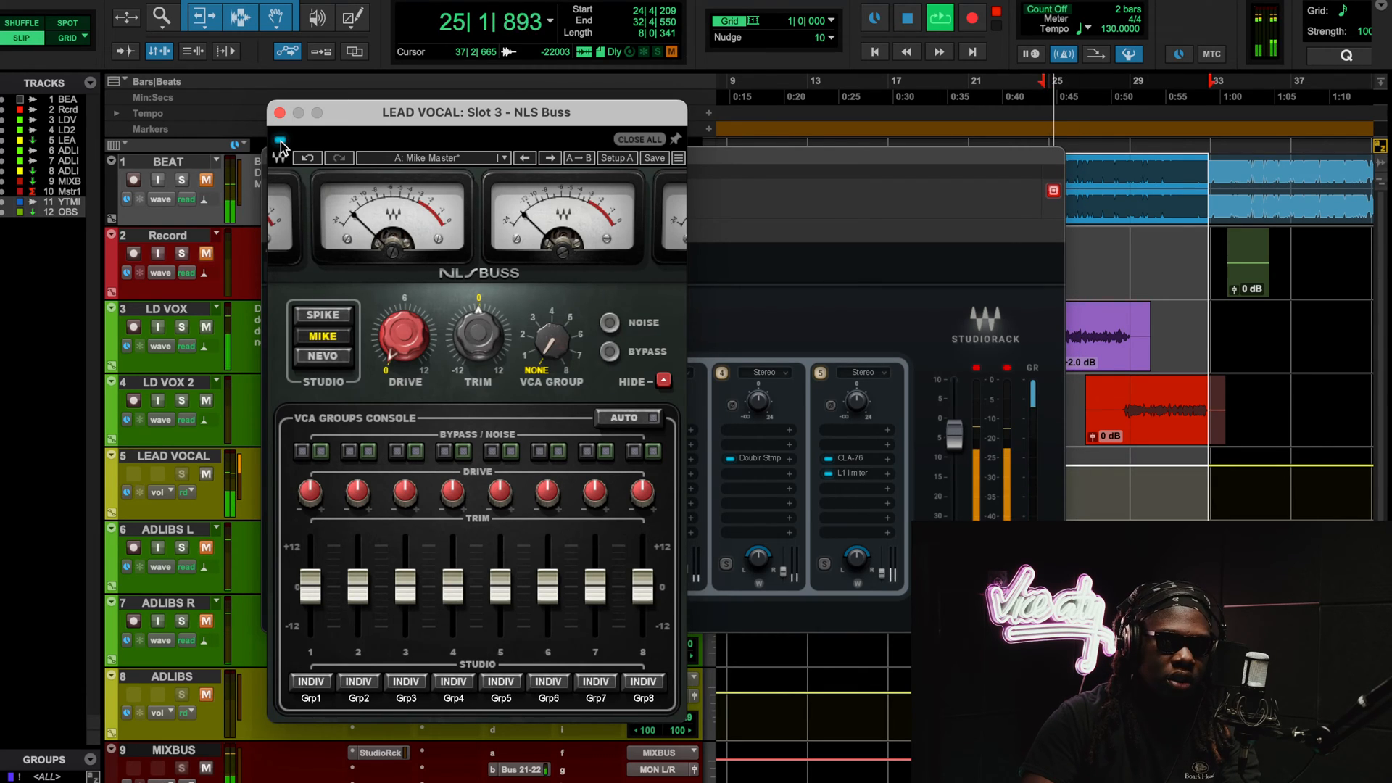
key(space)
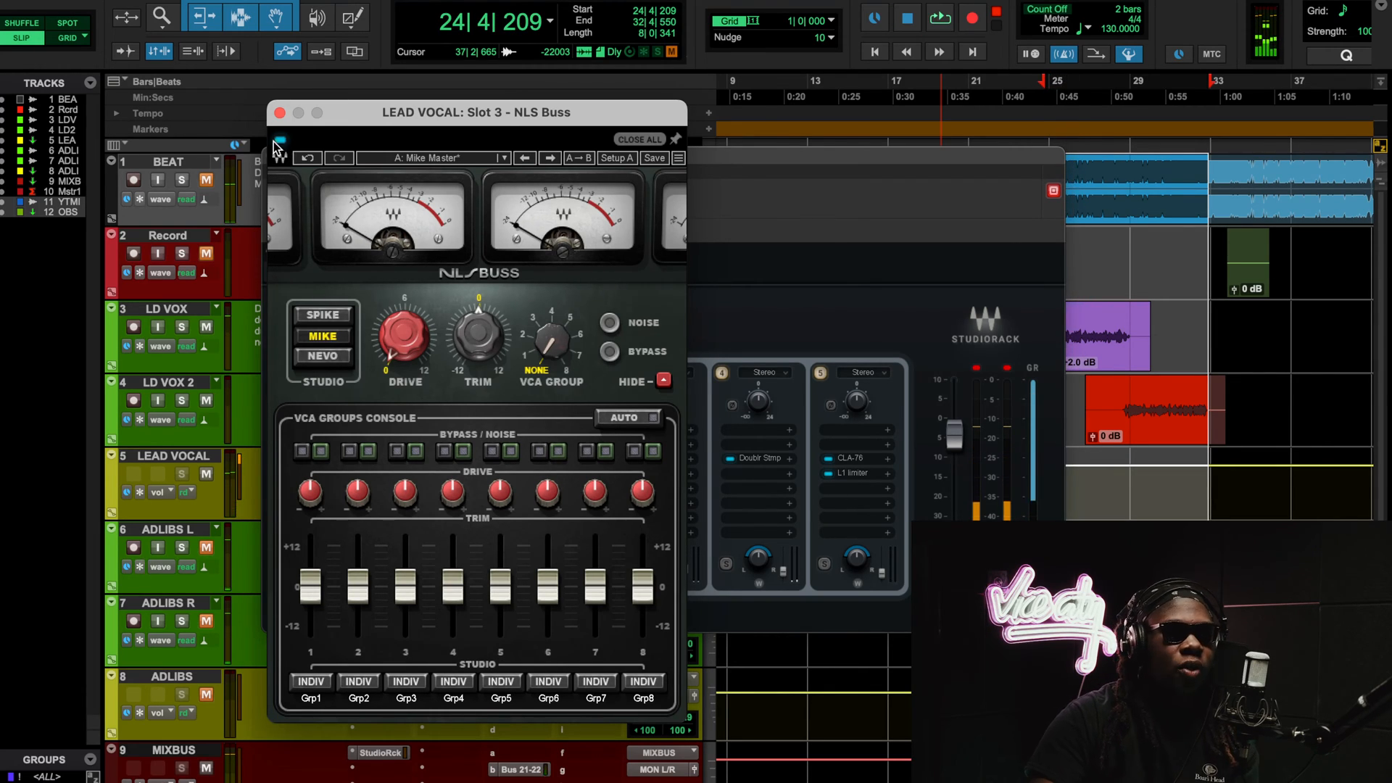
click(278, 113)
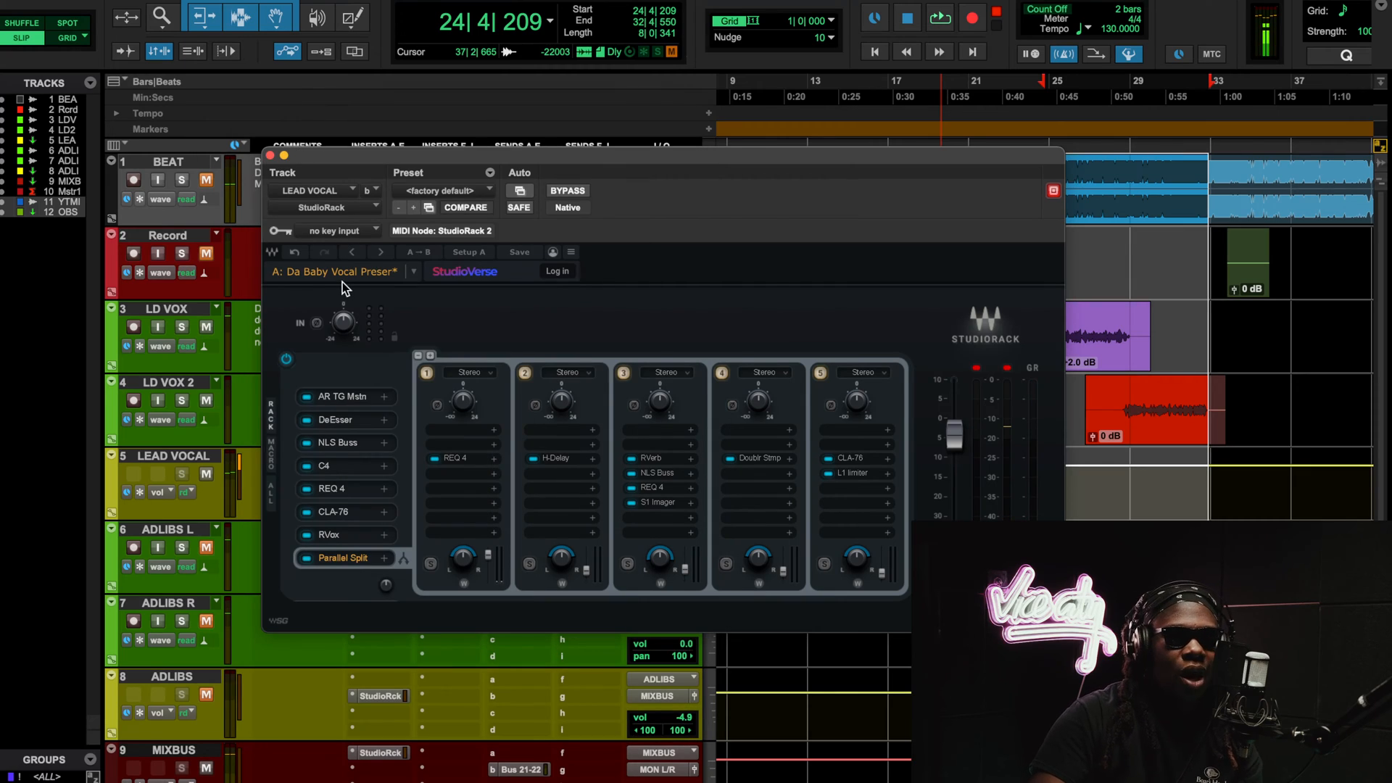
Examine the C4 multiband processor in the rack's fourth slot and audition it on the loop with the beat muted and unmuted
click(336, 465)
drag(621, 232, 428, 164)
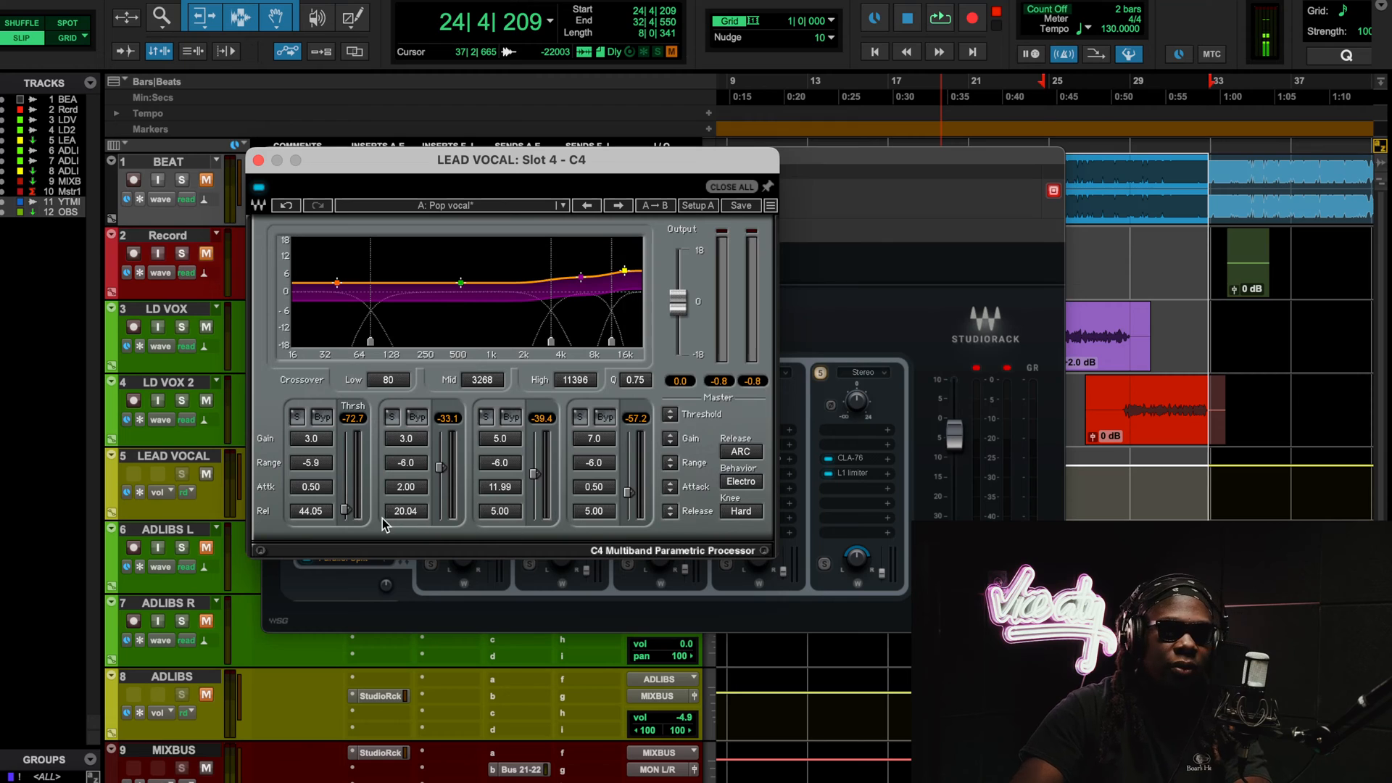
key(space)
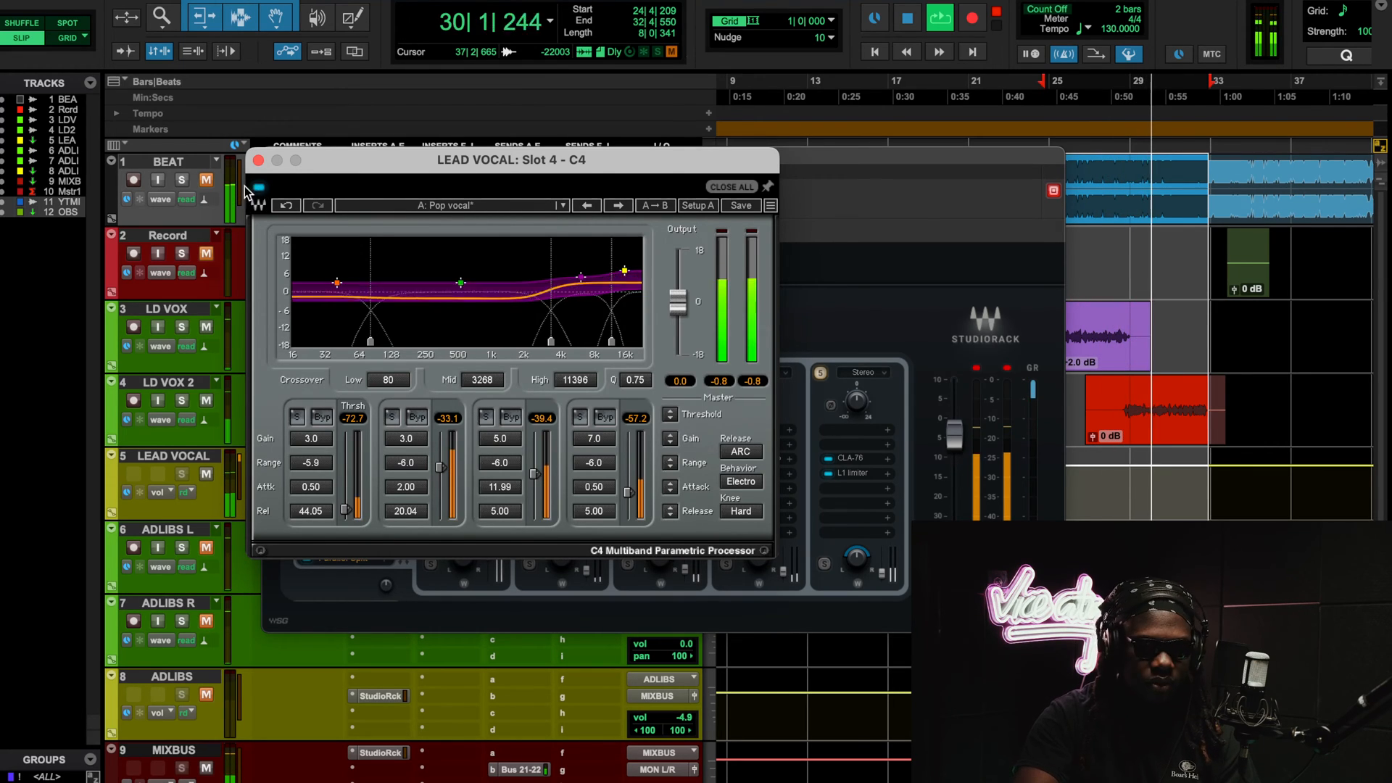
click(207, 181)
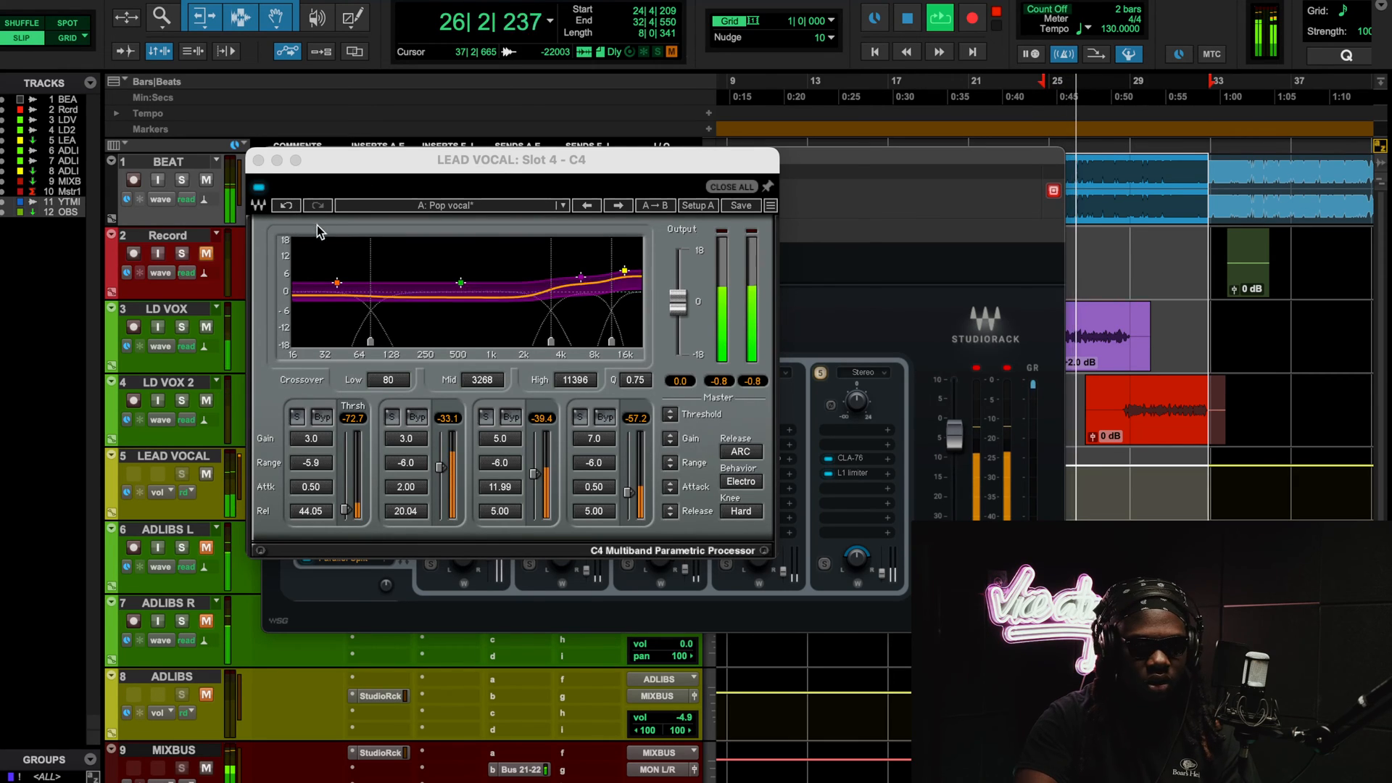
click(258, 194)
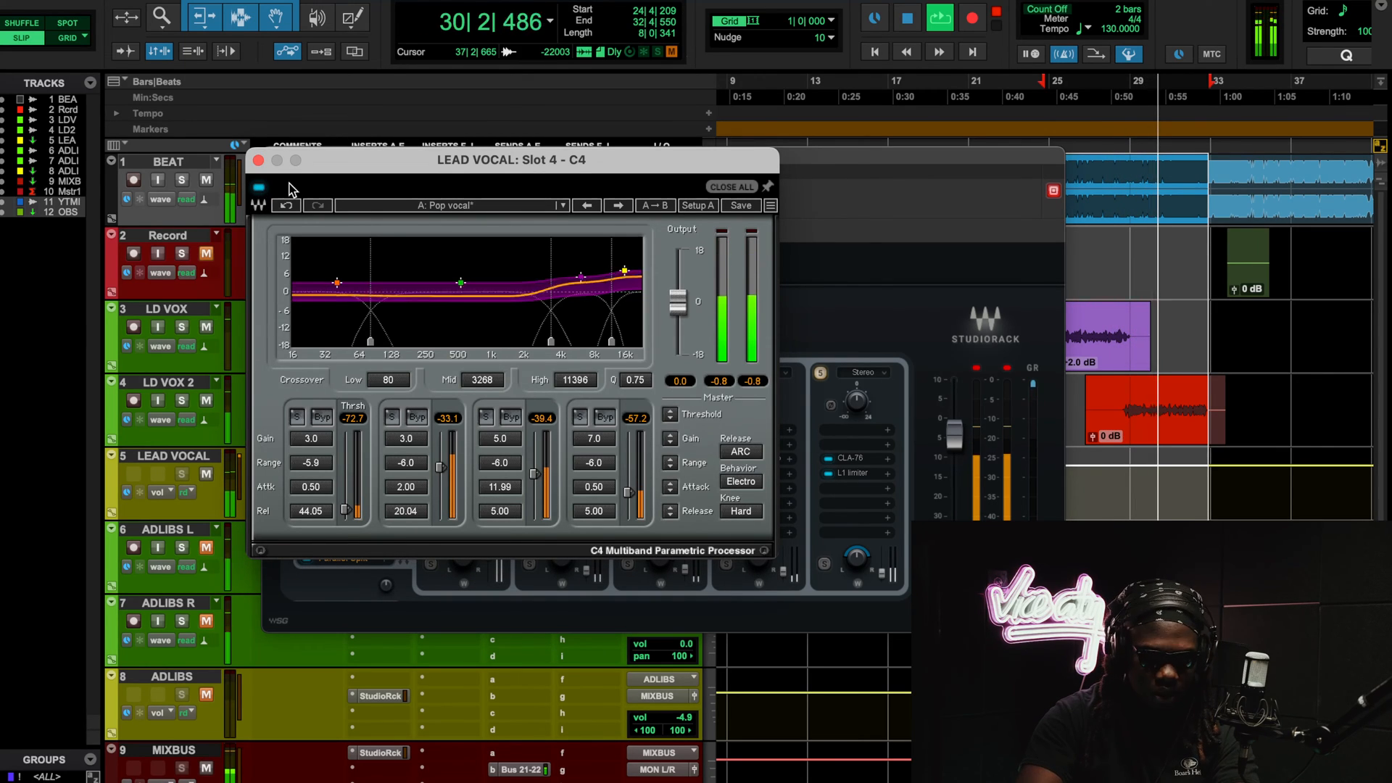
key(space)
click(258, 159)
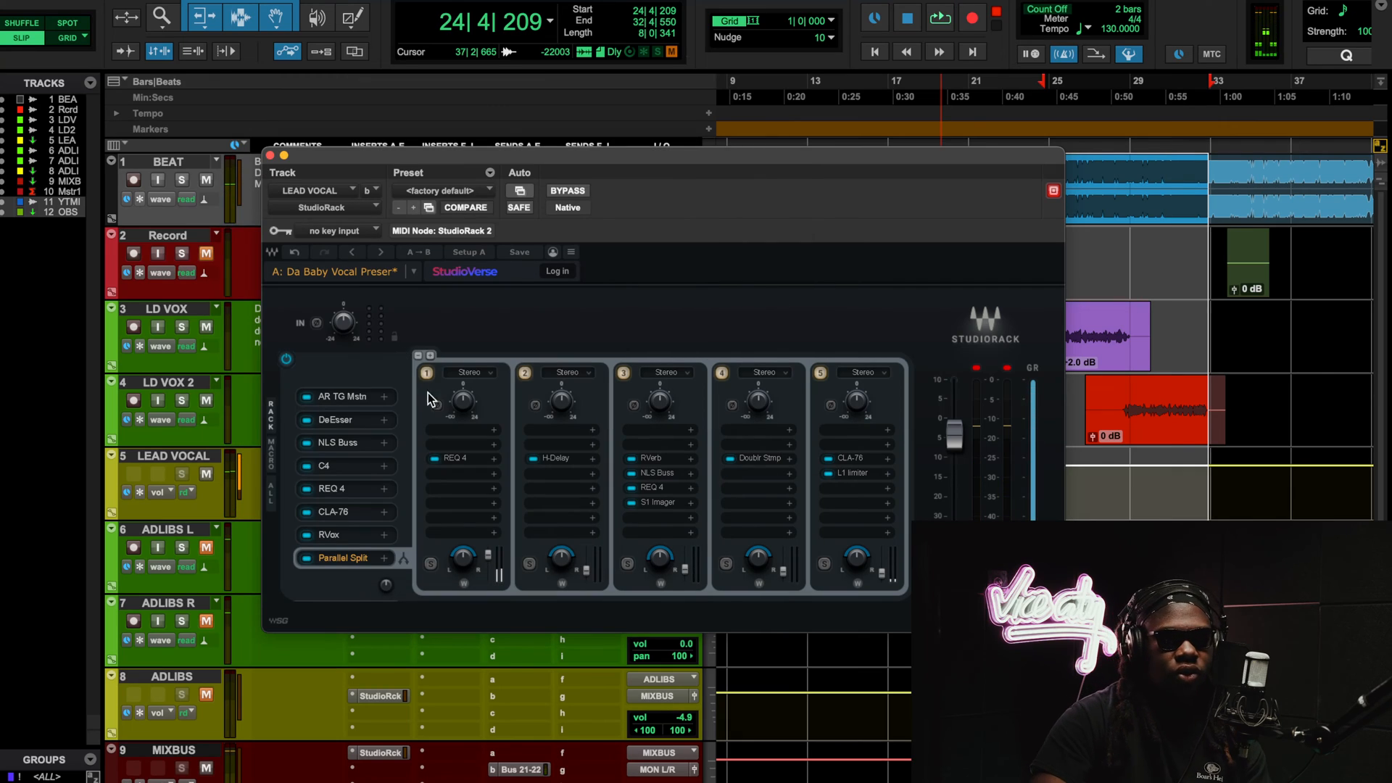
Open REQ 4 from the rack's fifth slot and place its window clear of the plugin list to examine the EQ curve
click(337, 491)
drag(700, 150, 569, 154)
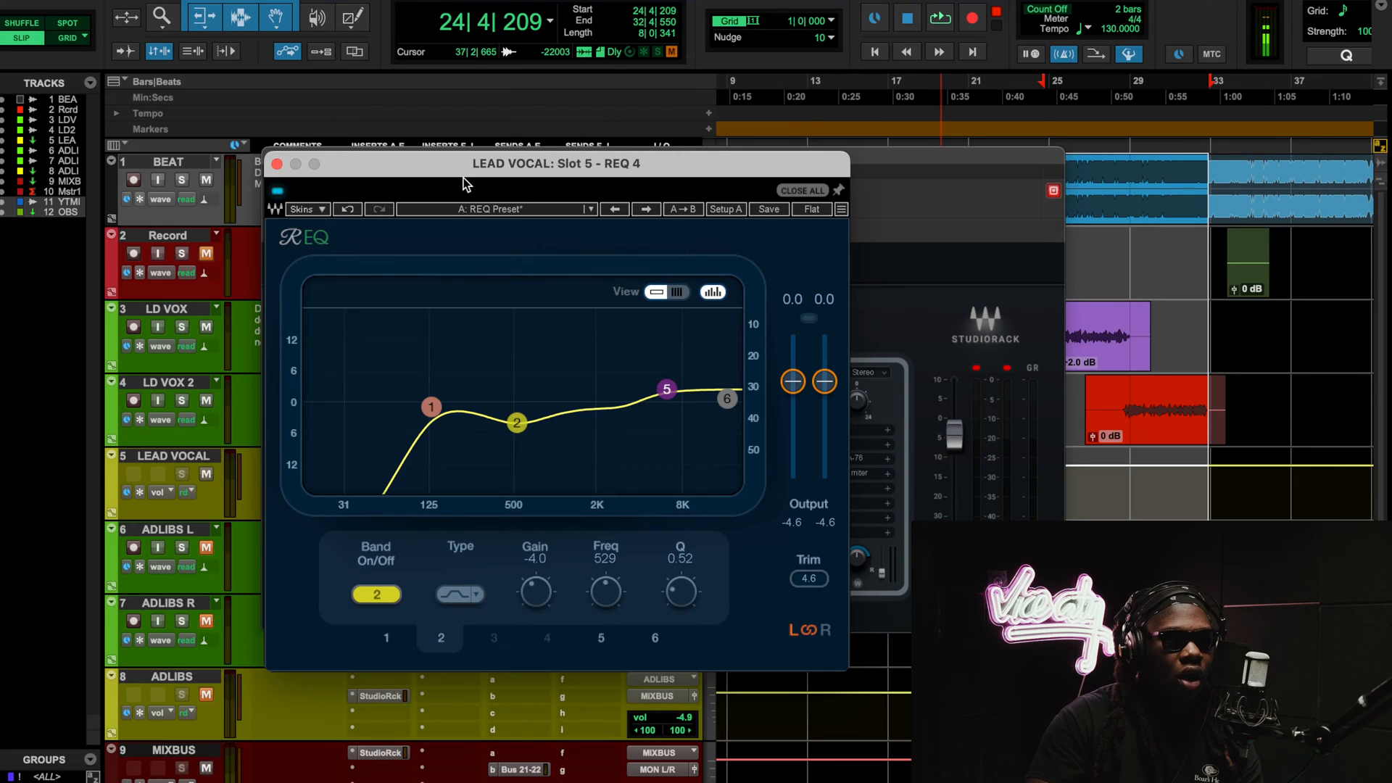
drag(464, 173, 663, 165)
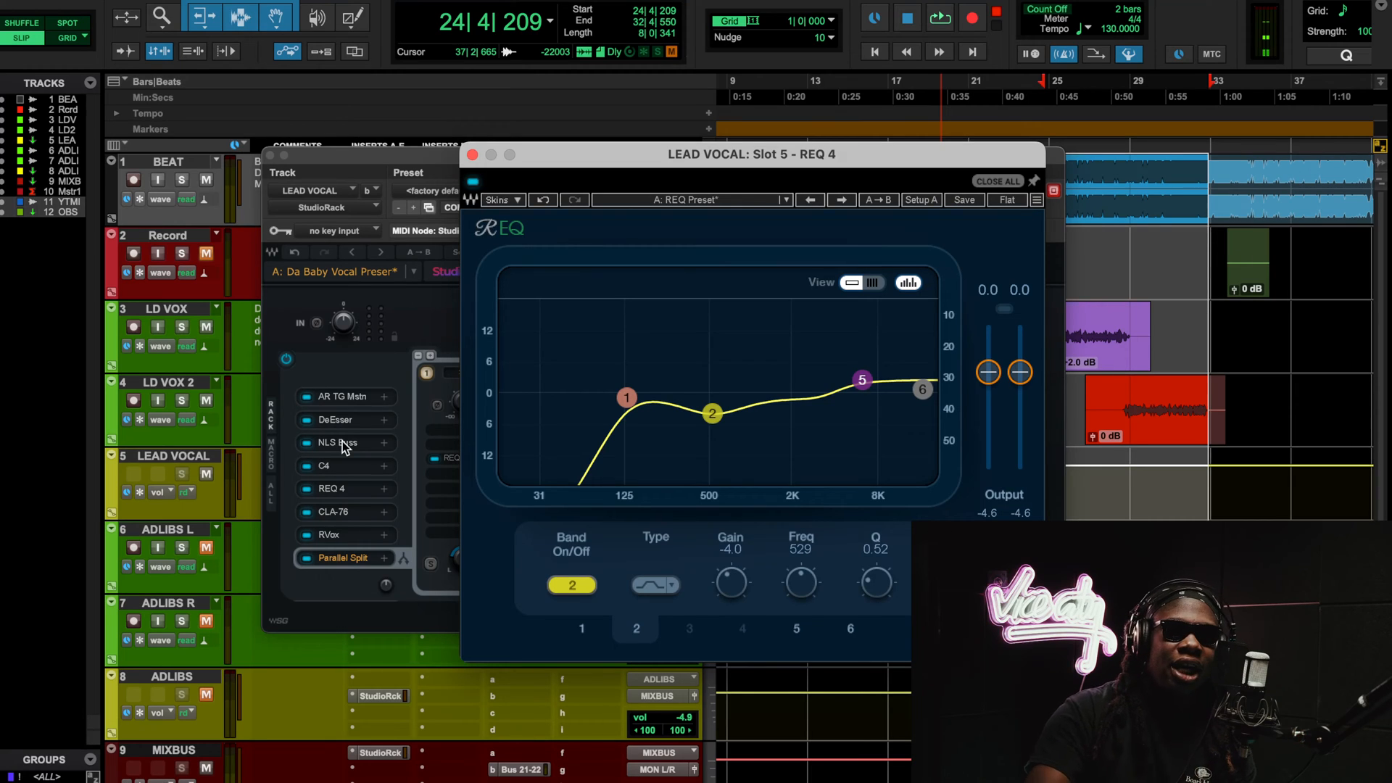
Reopen AR TG Mastering, move its window to show all its sections, examine its controls, and close it
click(355, 399)
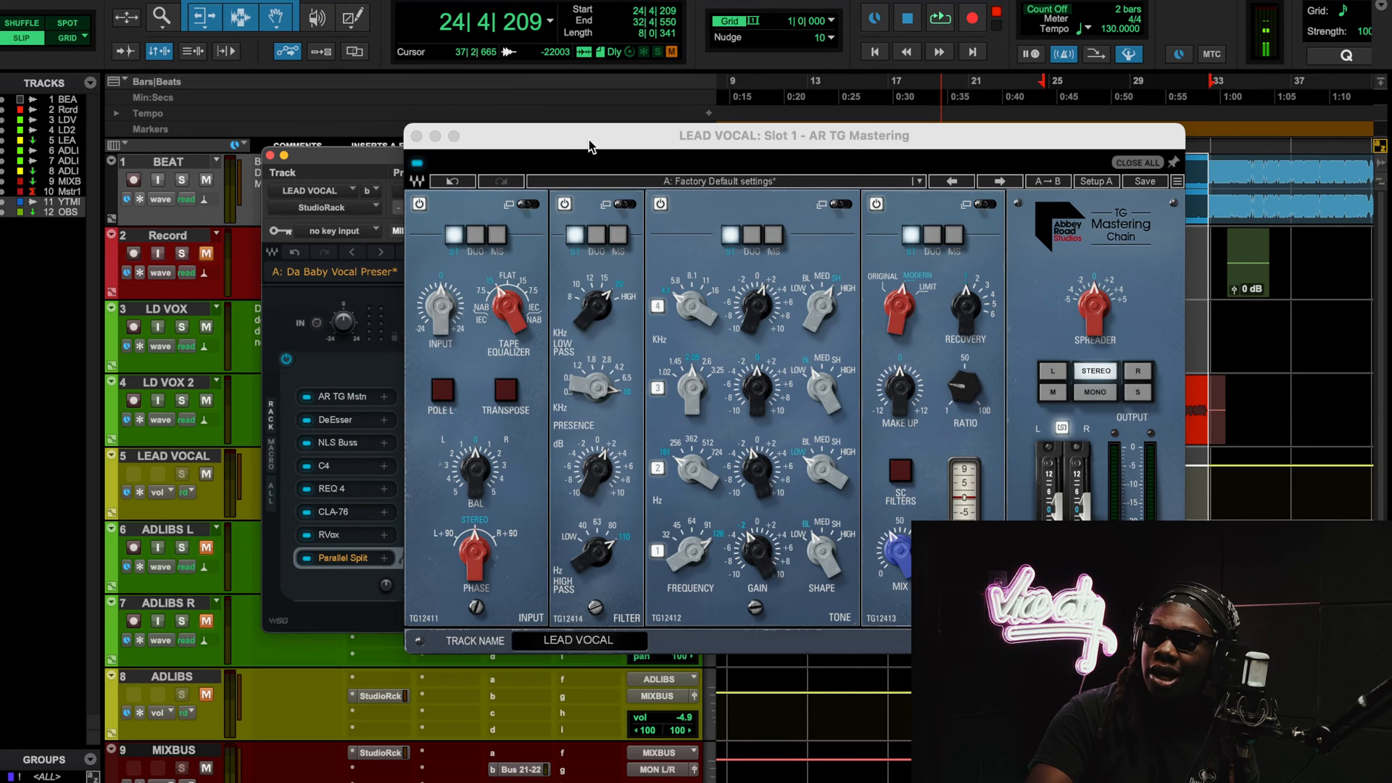
drag(588, 146, 279, 112)
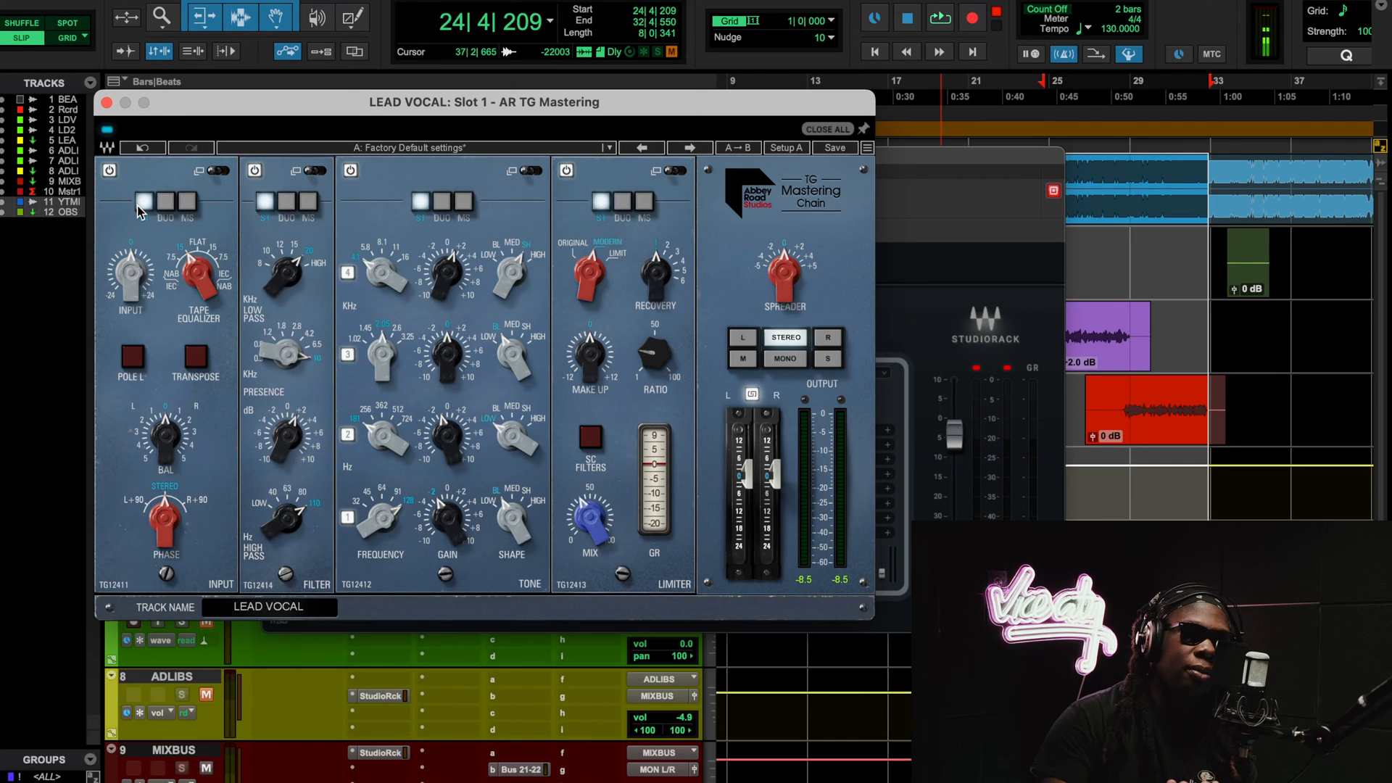
click(106, 103)
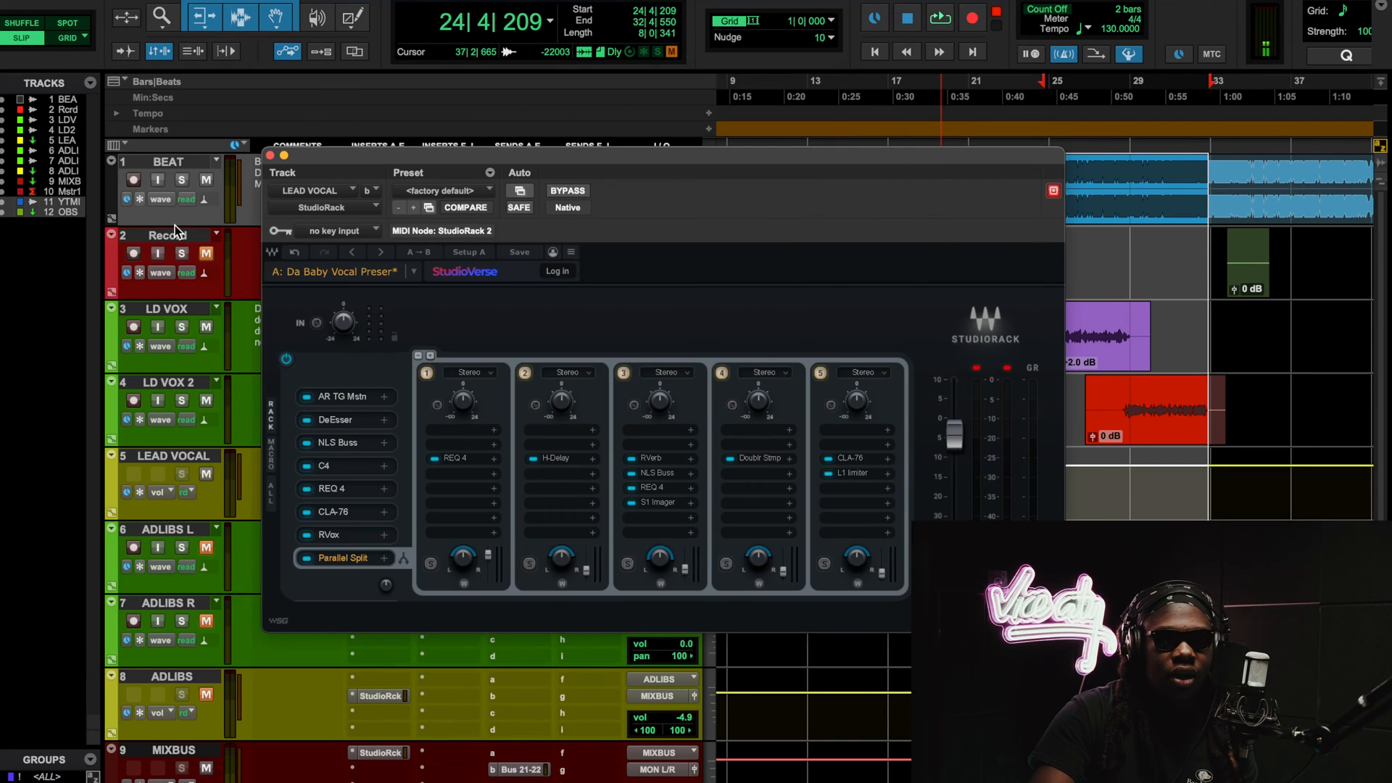
Reopen REQ 4 and arrange its window in front of StudioRack to examine its bands and output controls
click(338, 486)
drag(708, 163, 596, 159)
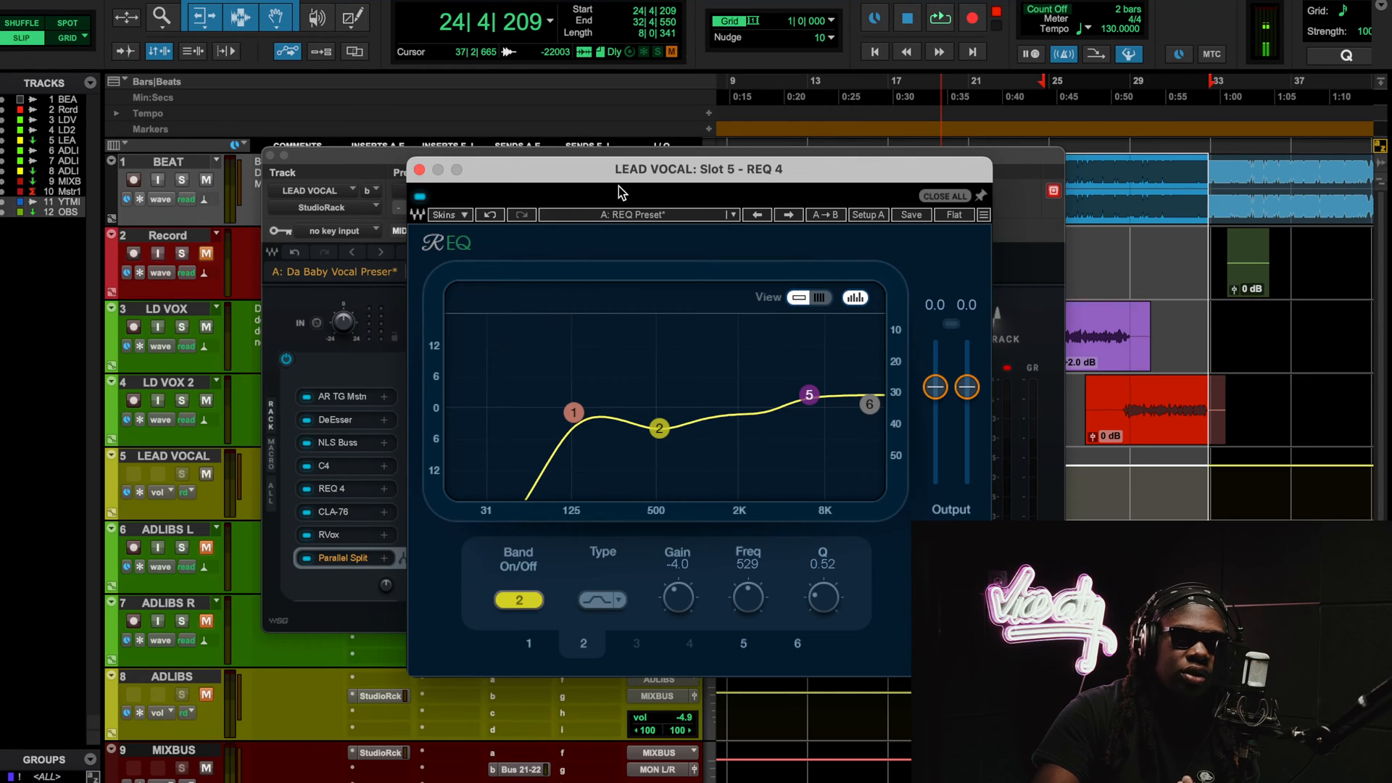
drag(633, 154, 616, 158)
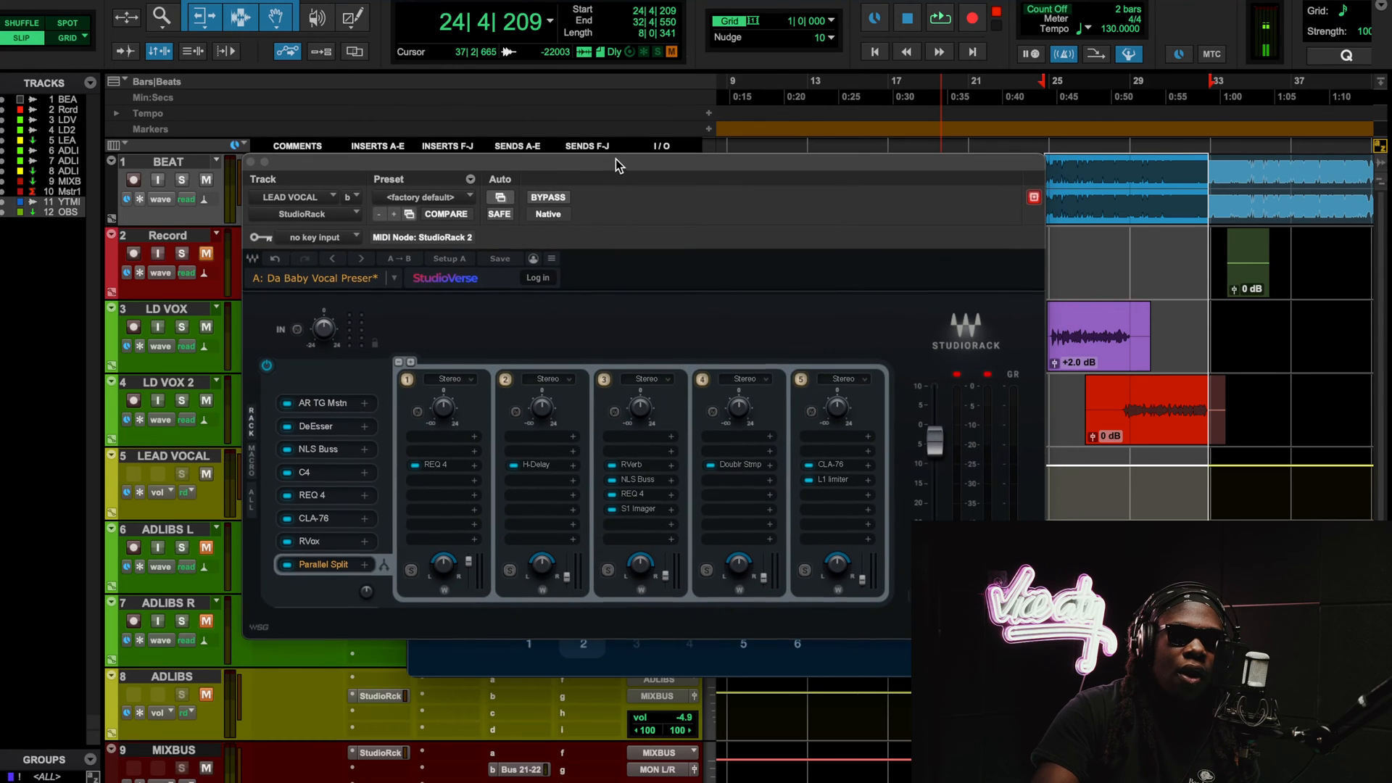
click(775, 659)
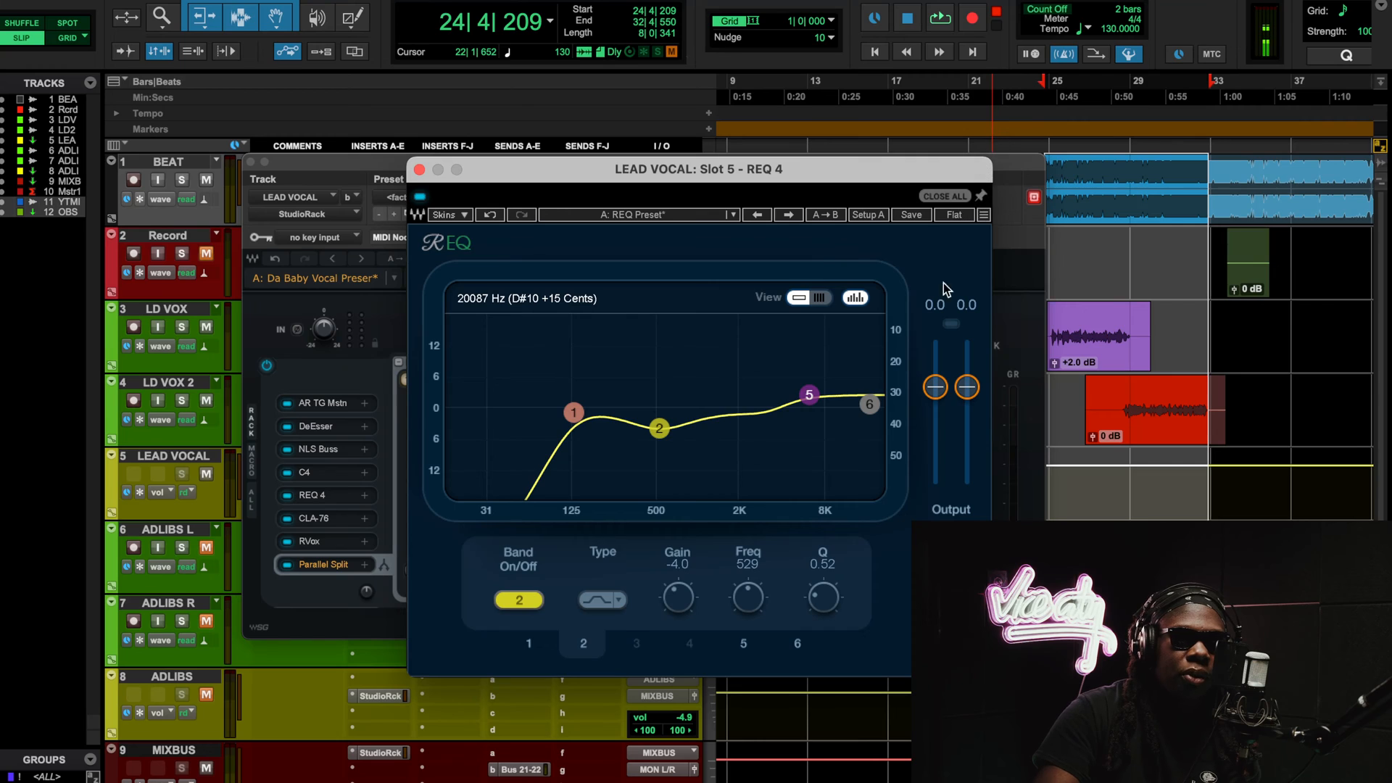
Examine band 5 of REQ 4 and audition the EQ off and on over the loop with the BEAT track muted
click(808, 395)
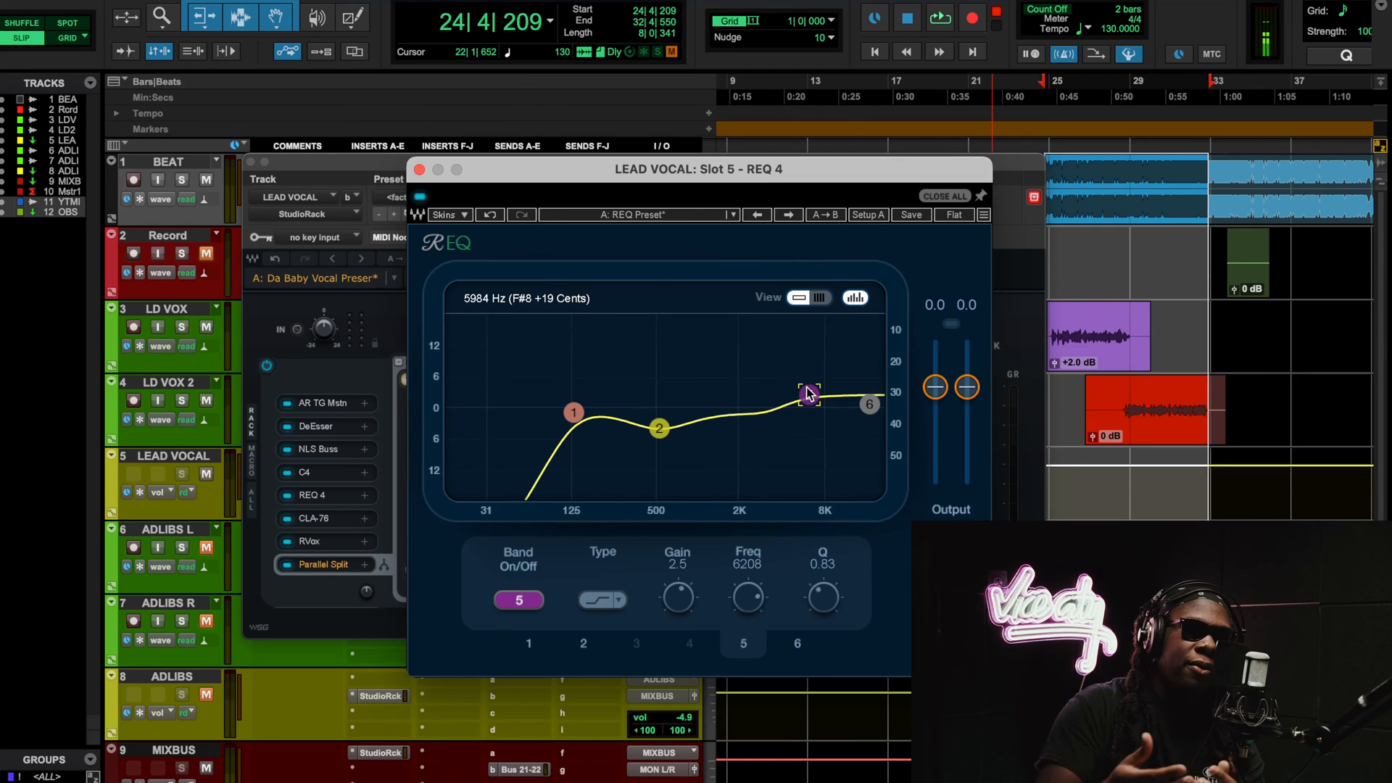
key(space)
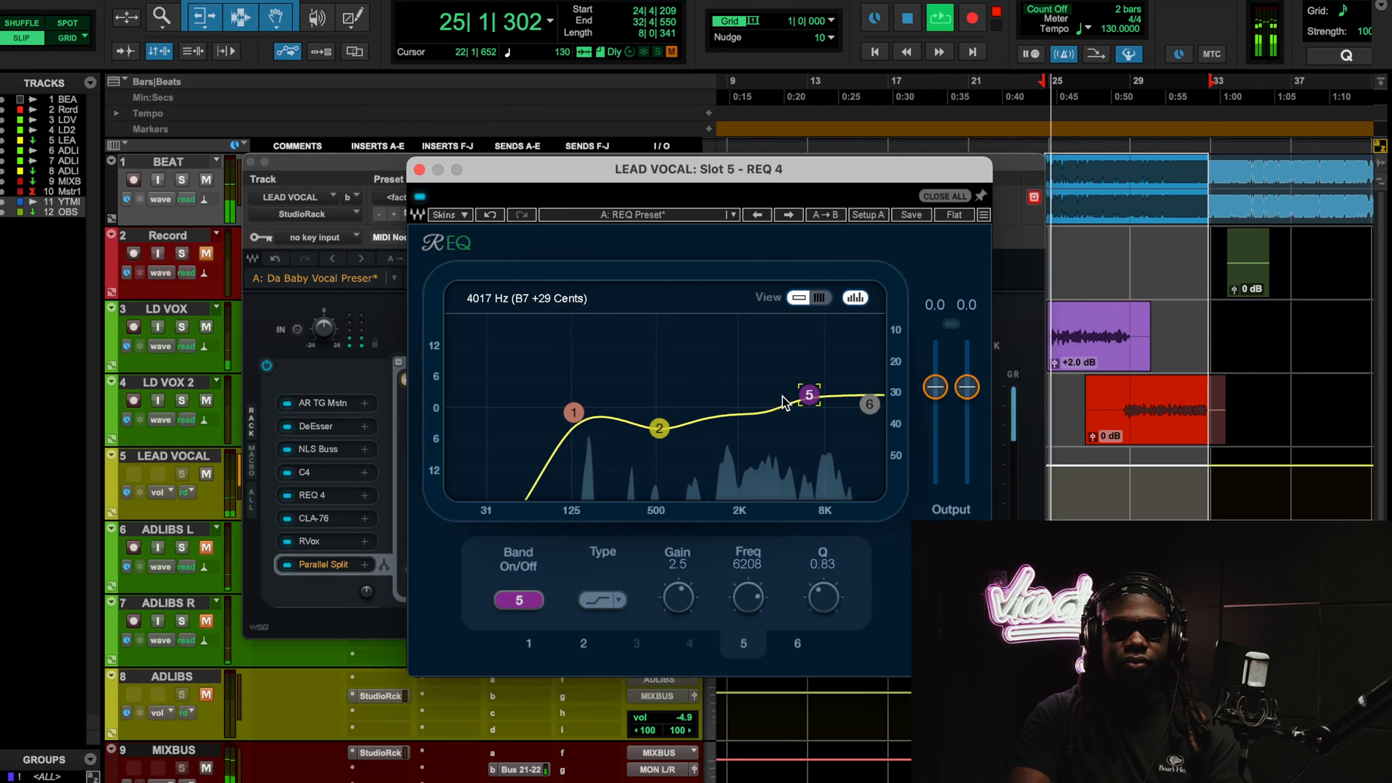
click(206, 181)
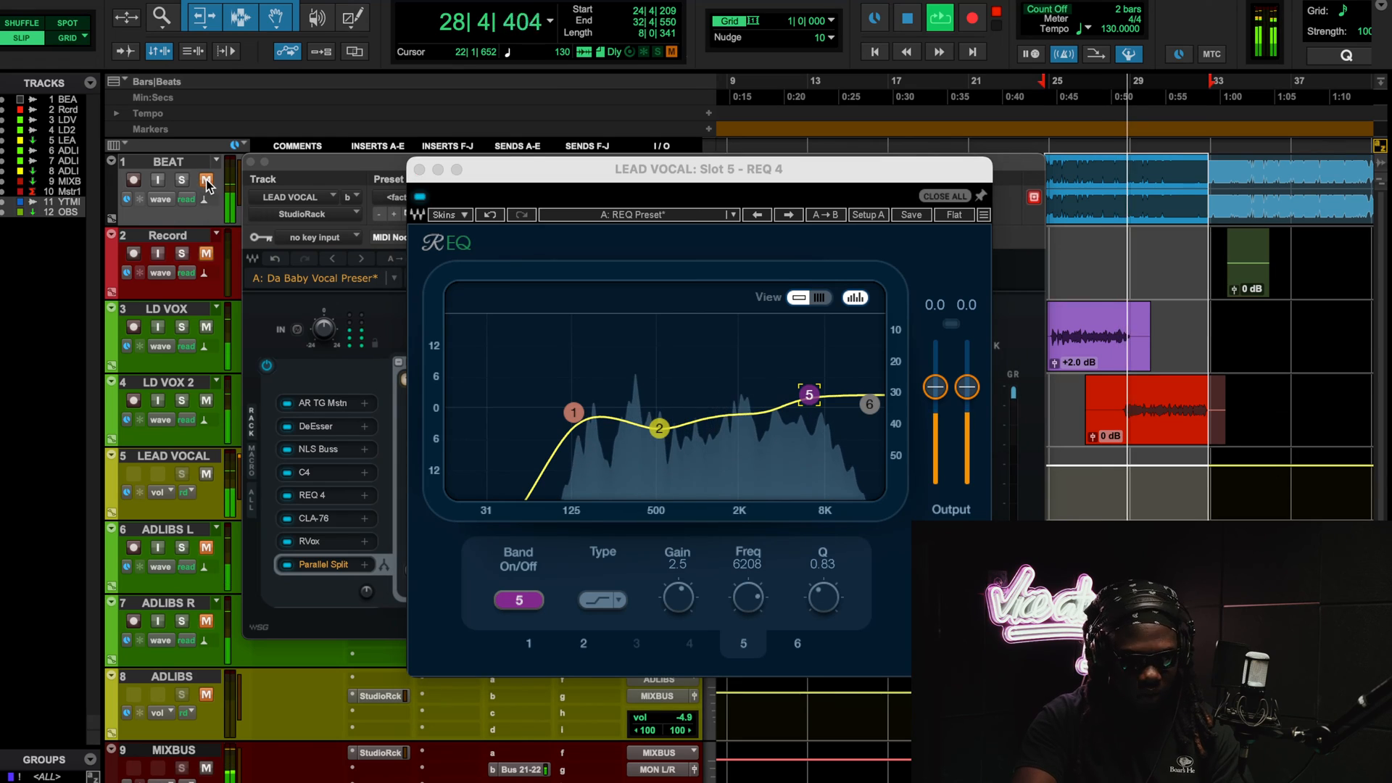
click(418, 199)
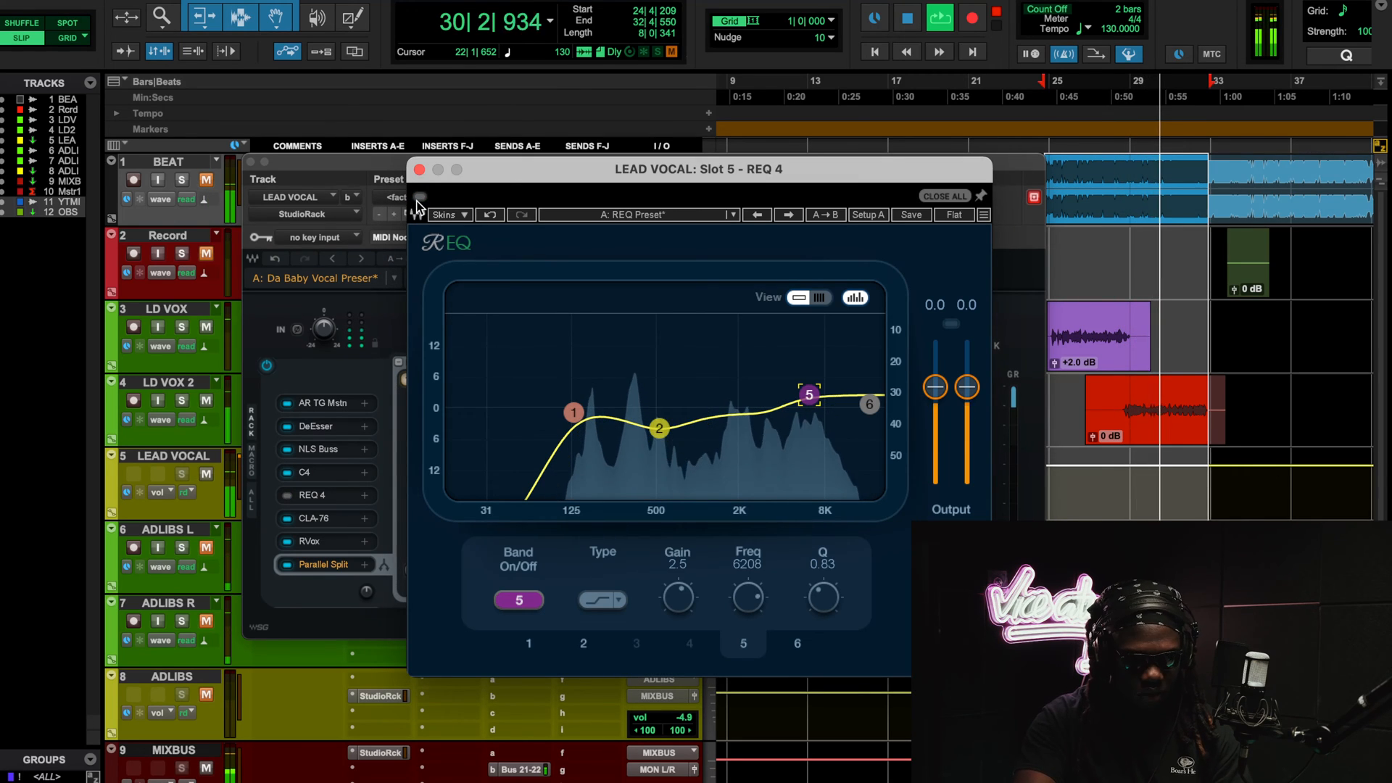
click(418, 199)
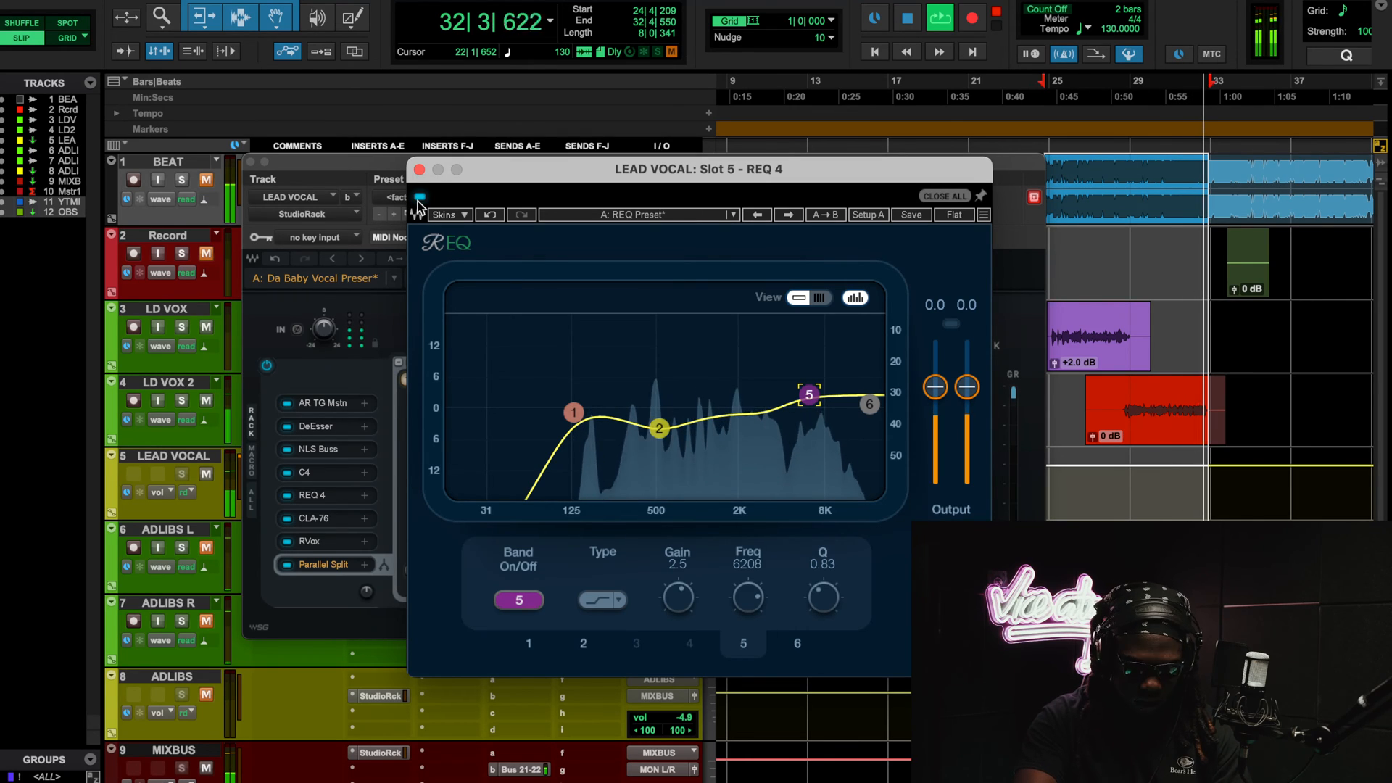
click(419, 198)
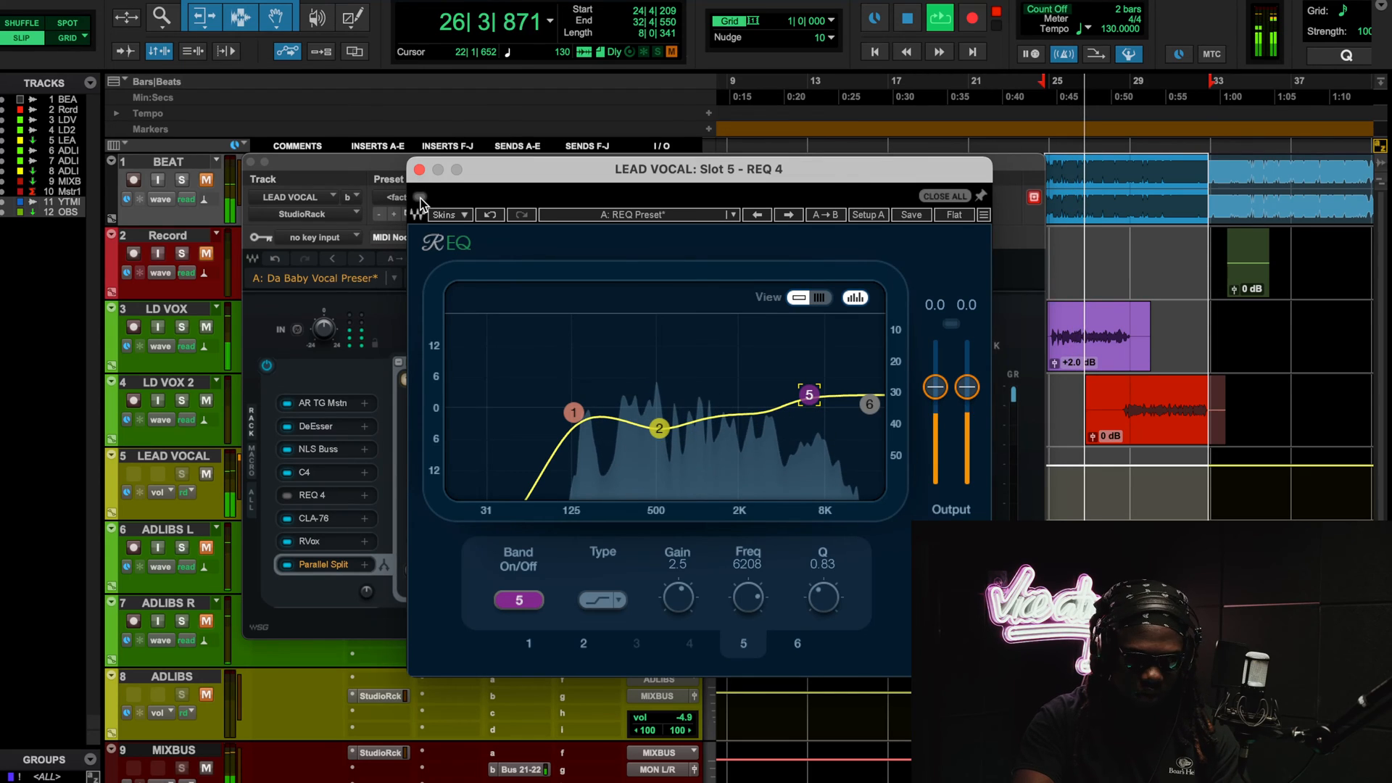
click(420, 197)
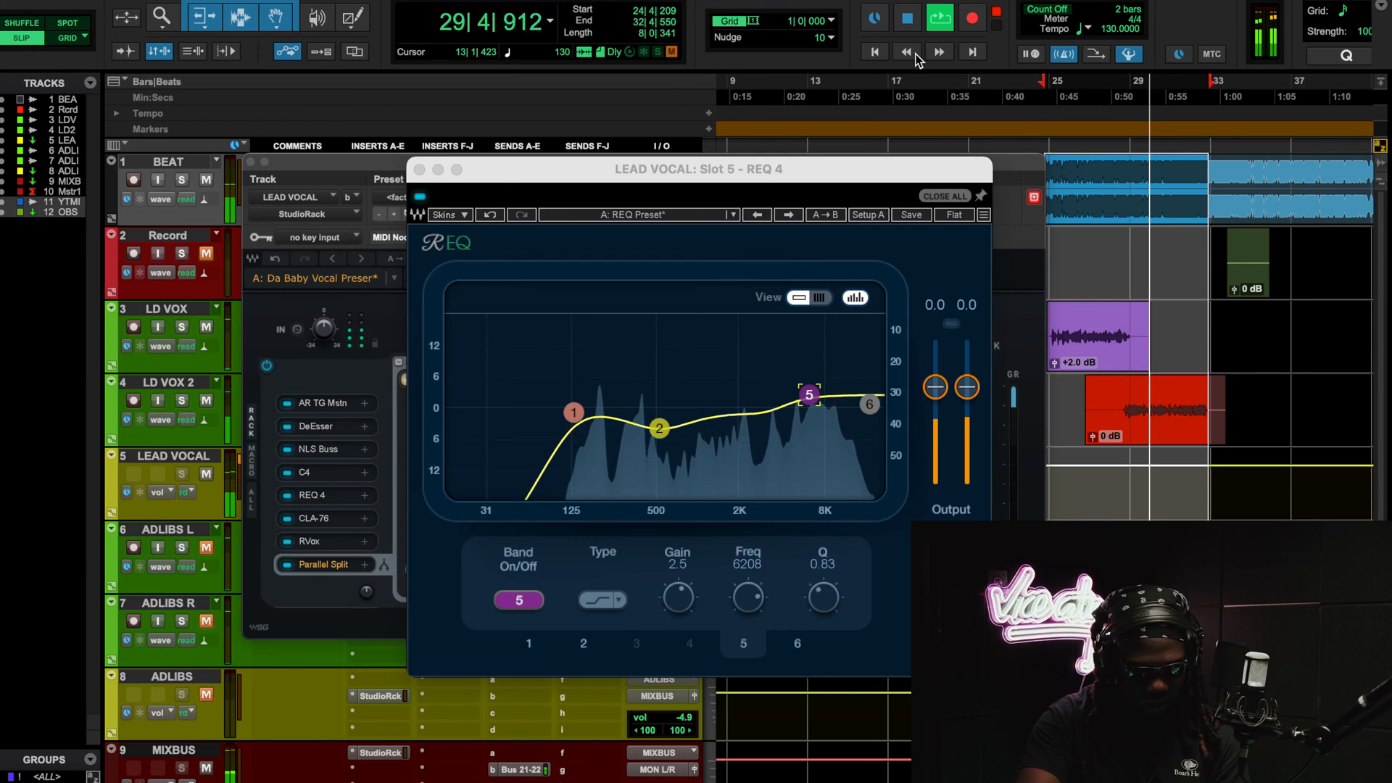
click(908, 17)
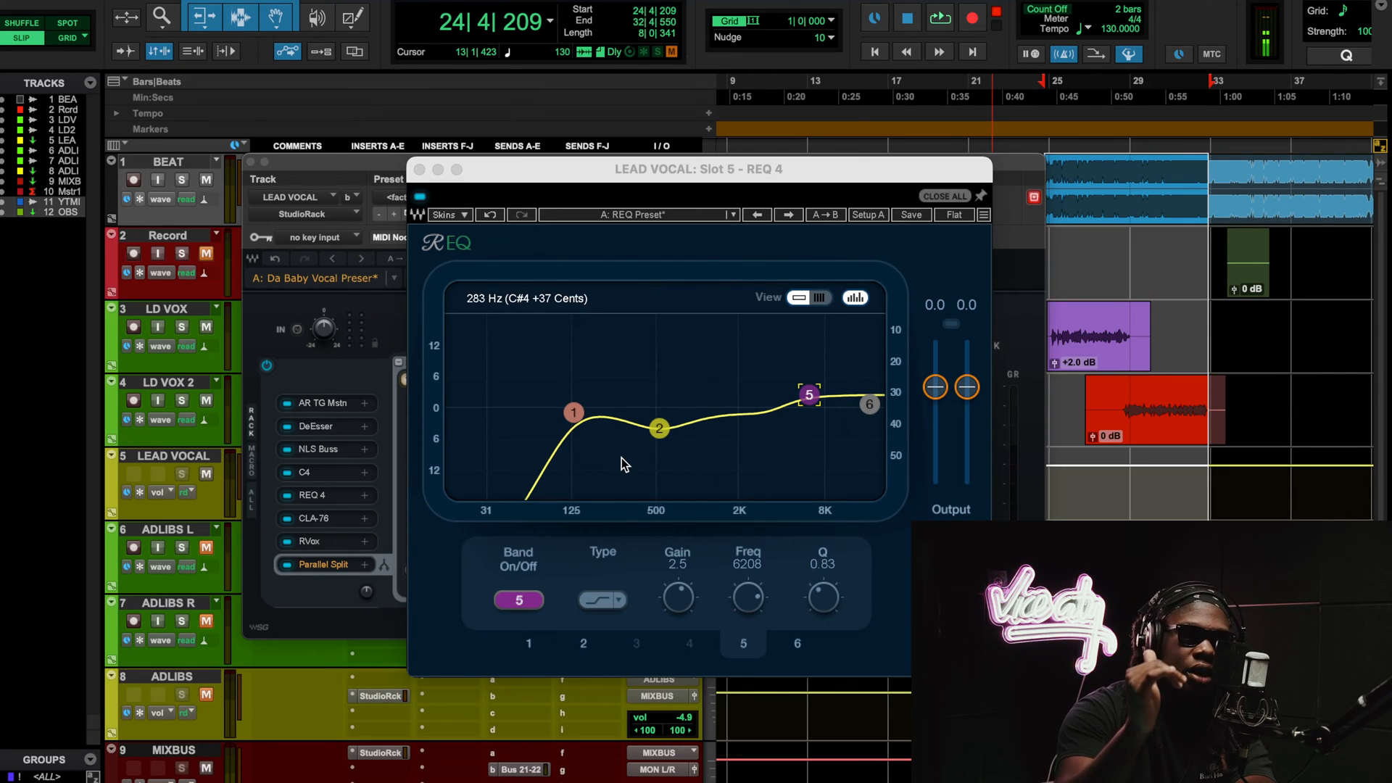
Reopen the C4 multiband processor from the rack's fourth slot and move its window clear of the plugin list to examine its crossovers
click(326, 473)
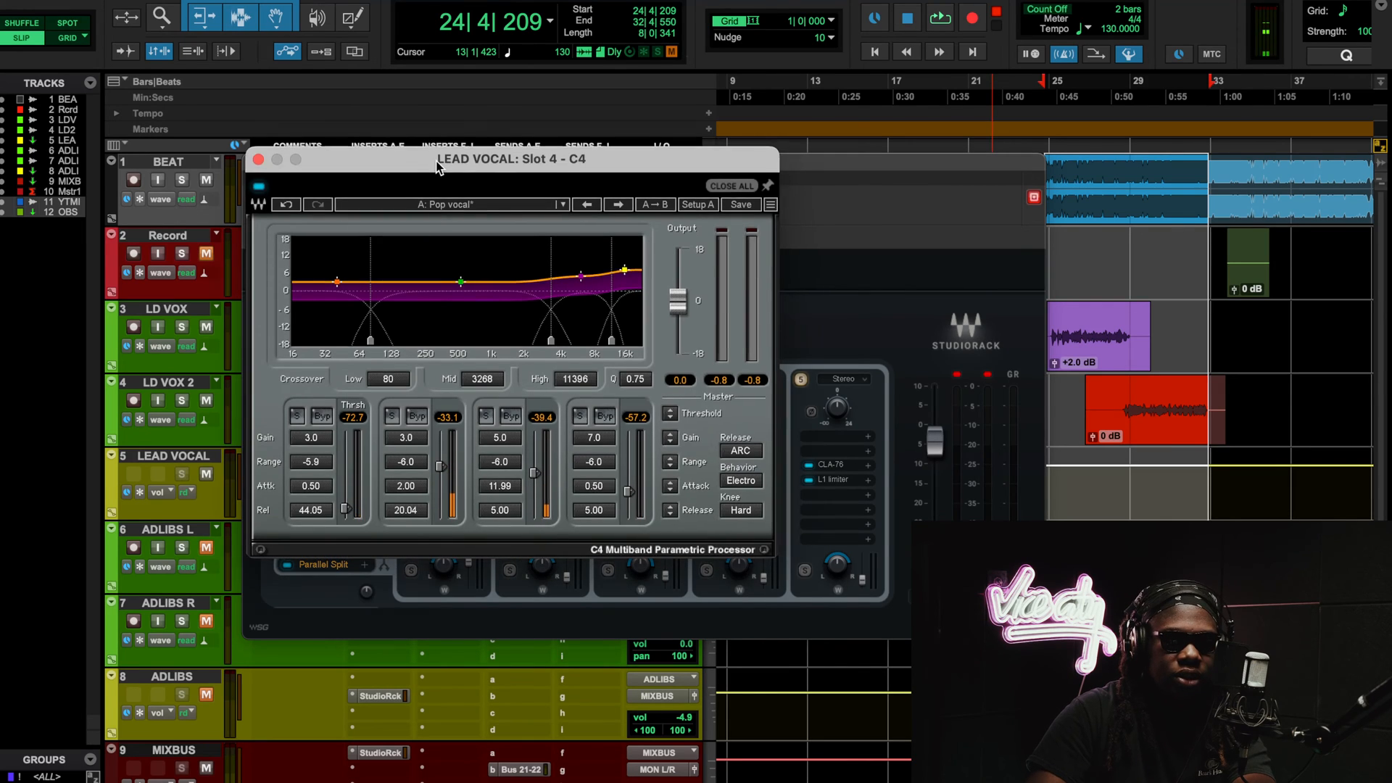
drag(437, 166, 649, 215)
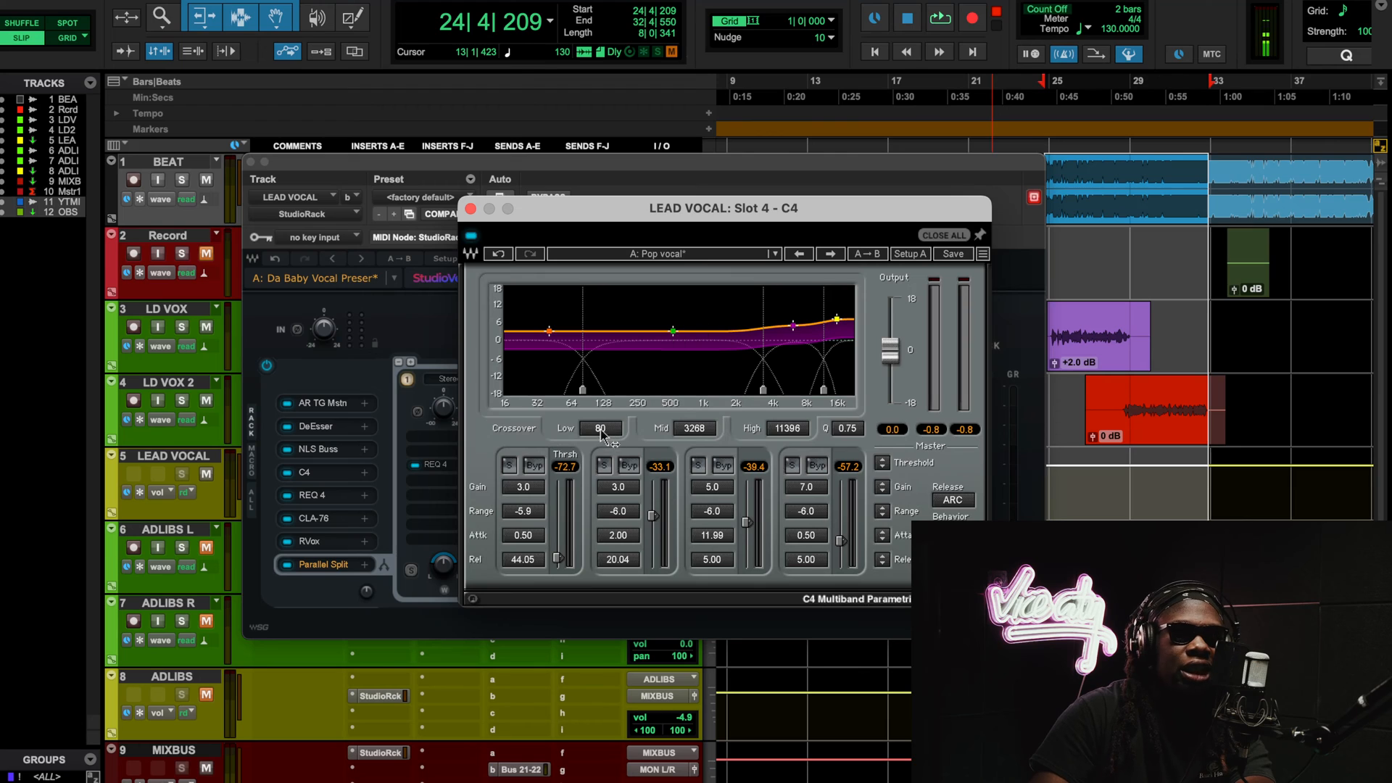
Open CLA-76 from the rack's sixth slot, examine its compressor controls, audition its effect over the loop, and close it
click(329, 516)
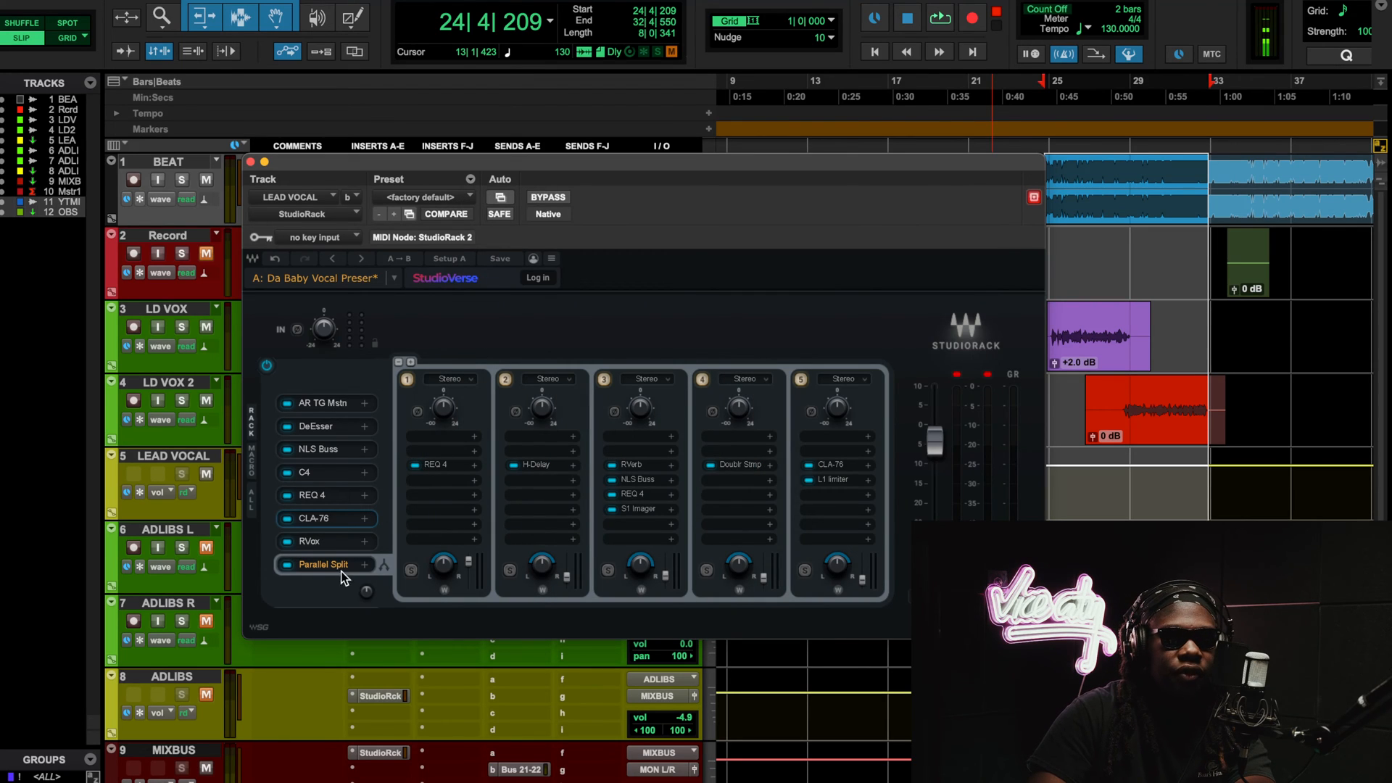
drag(548, 286, 458, 197)
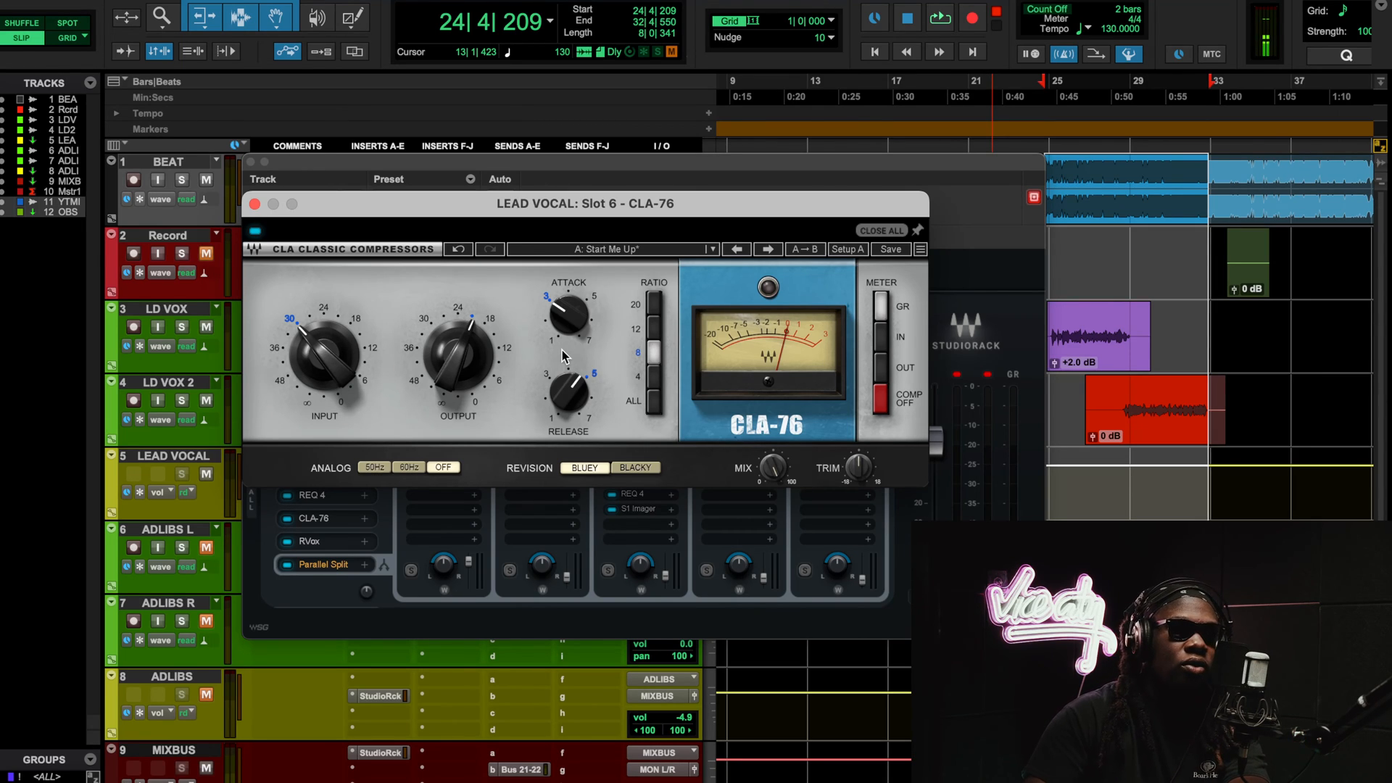
key(space)
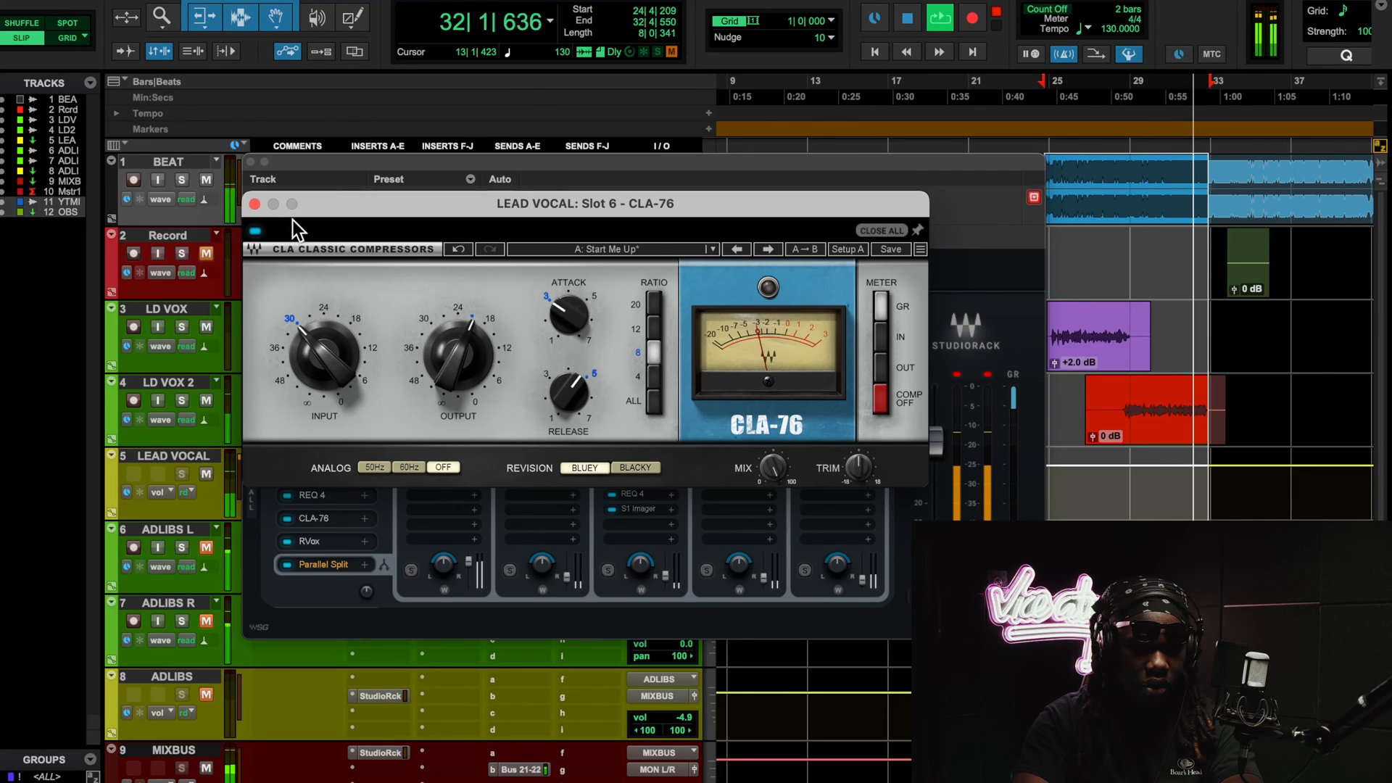
click(255, 236)
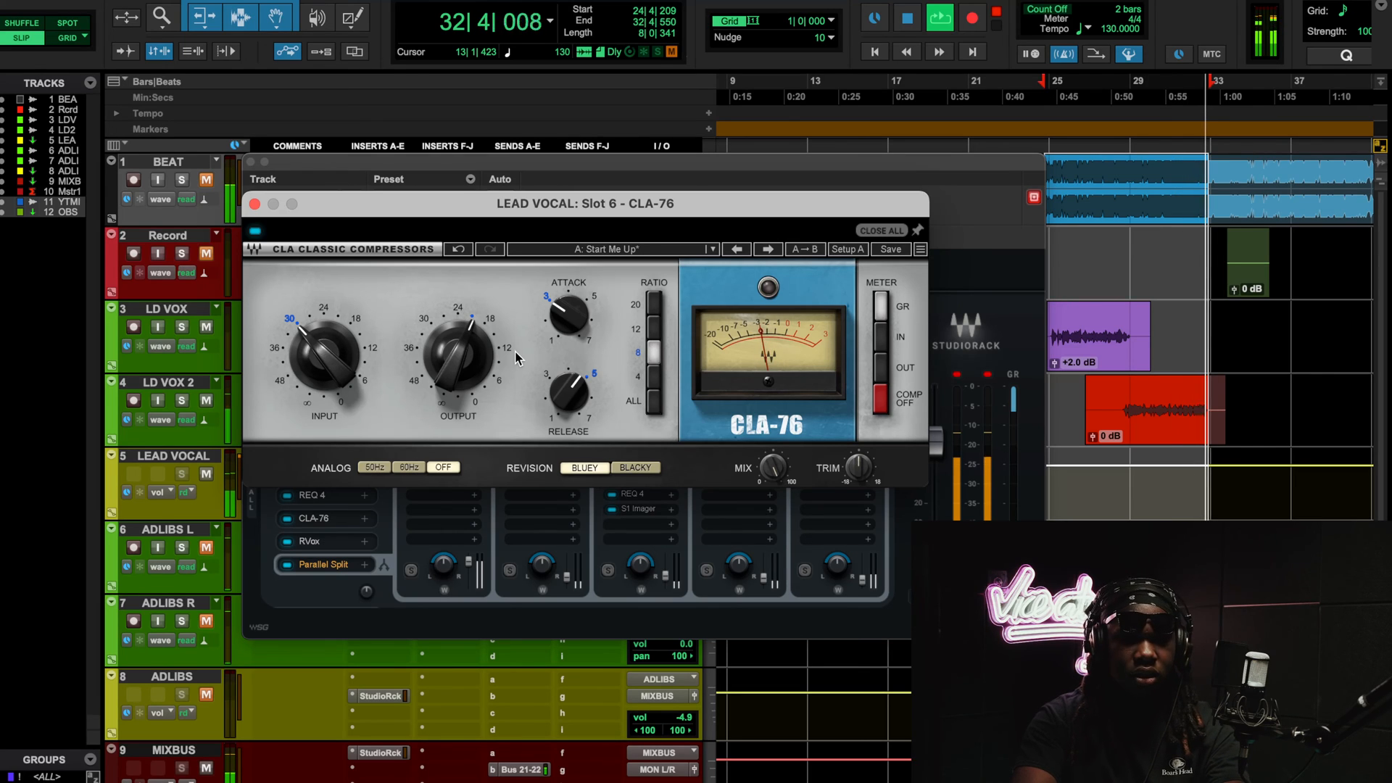
key(space)
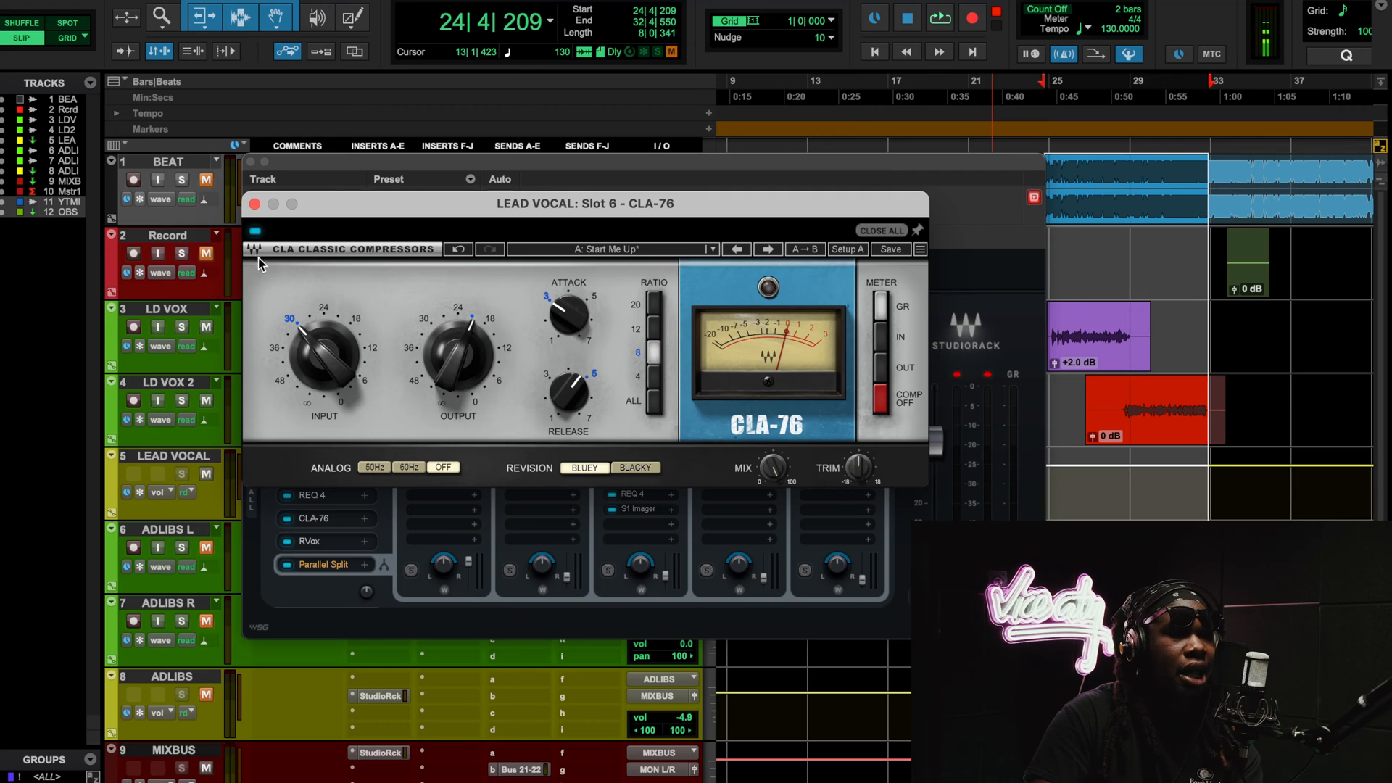
click(255, 204)
Open RVox from the rack's seventh slot, place its window beside the plugin list, and play the loop through it
click(326, 540)
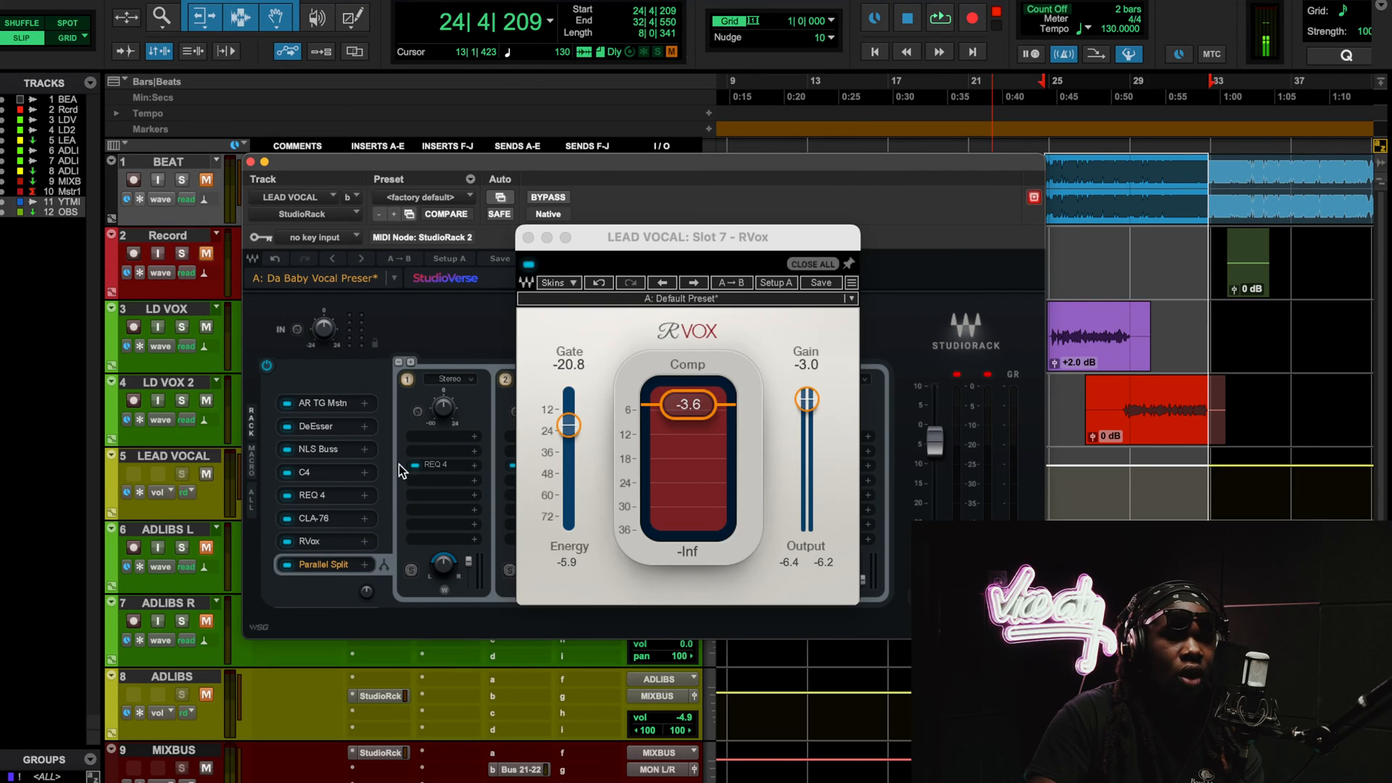
drag(648, 222, 542, 251)
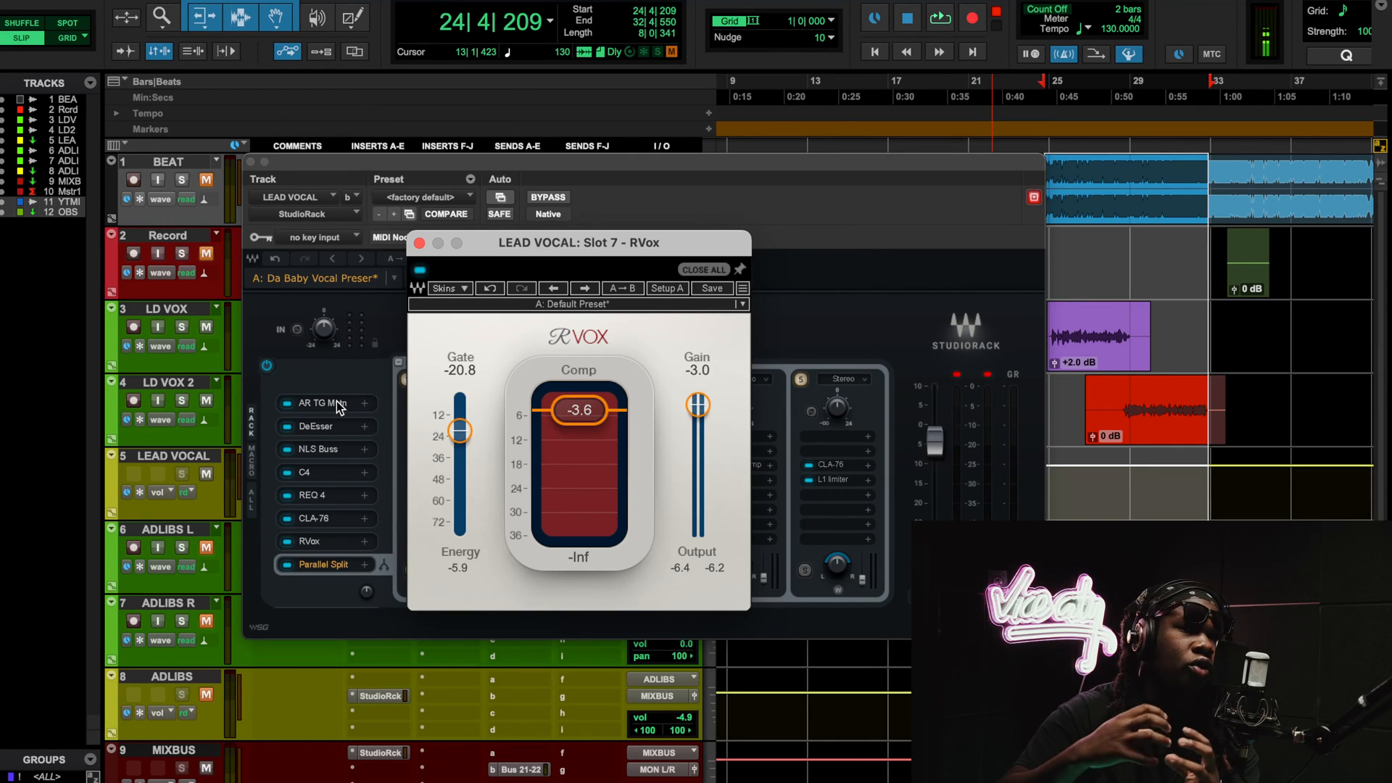
key(space)
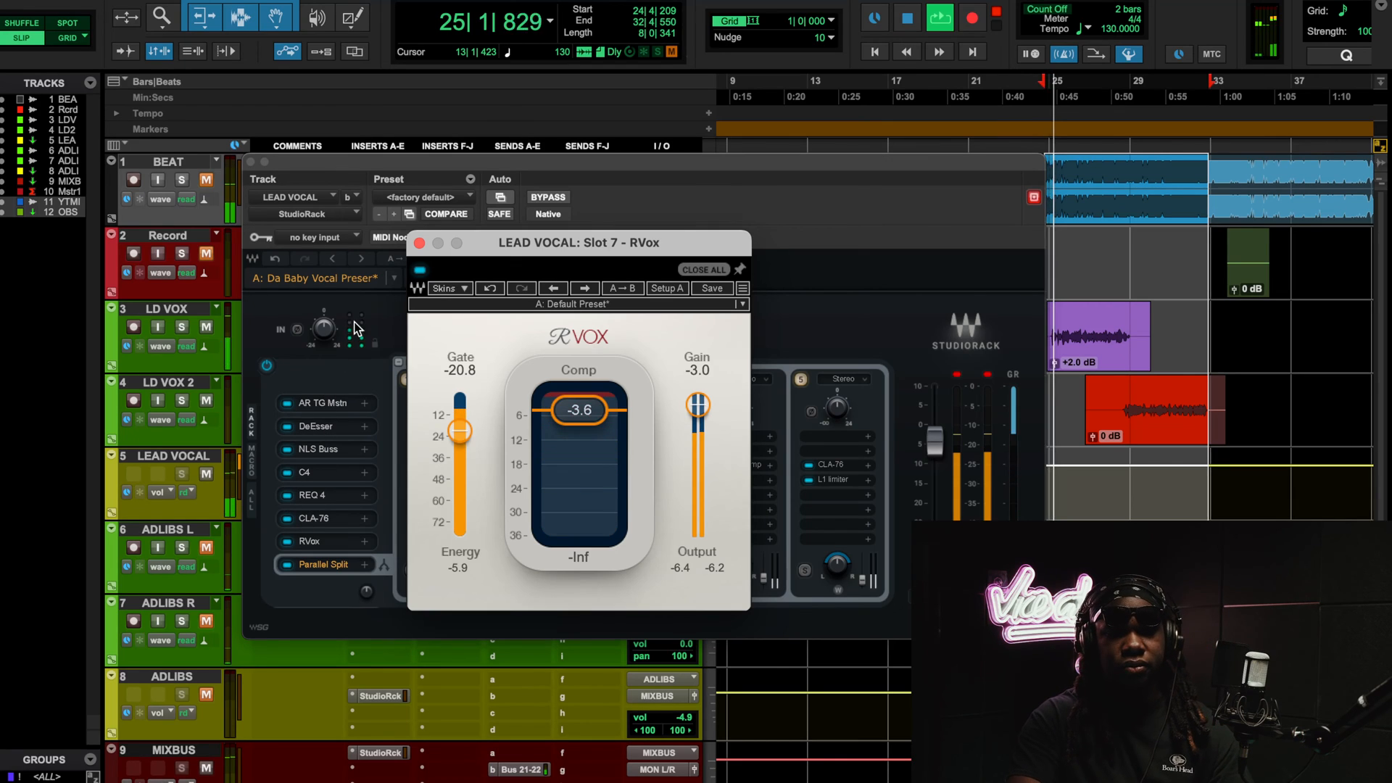
Lower the RVox gate to -Inf during loop playback, undo the change, and stop playback
drag(460, 431, 463, 536)
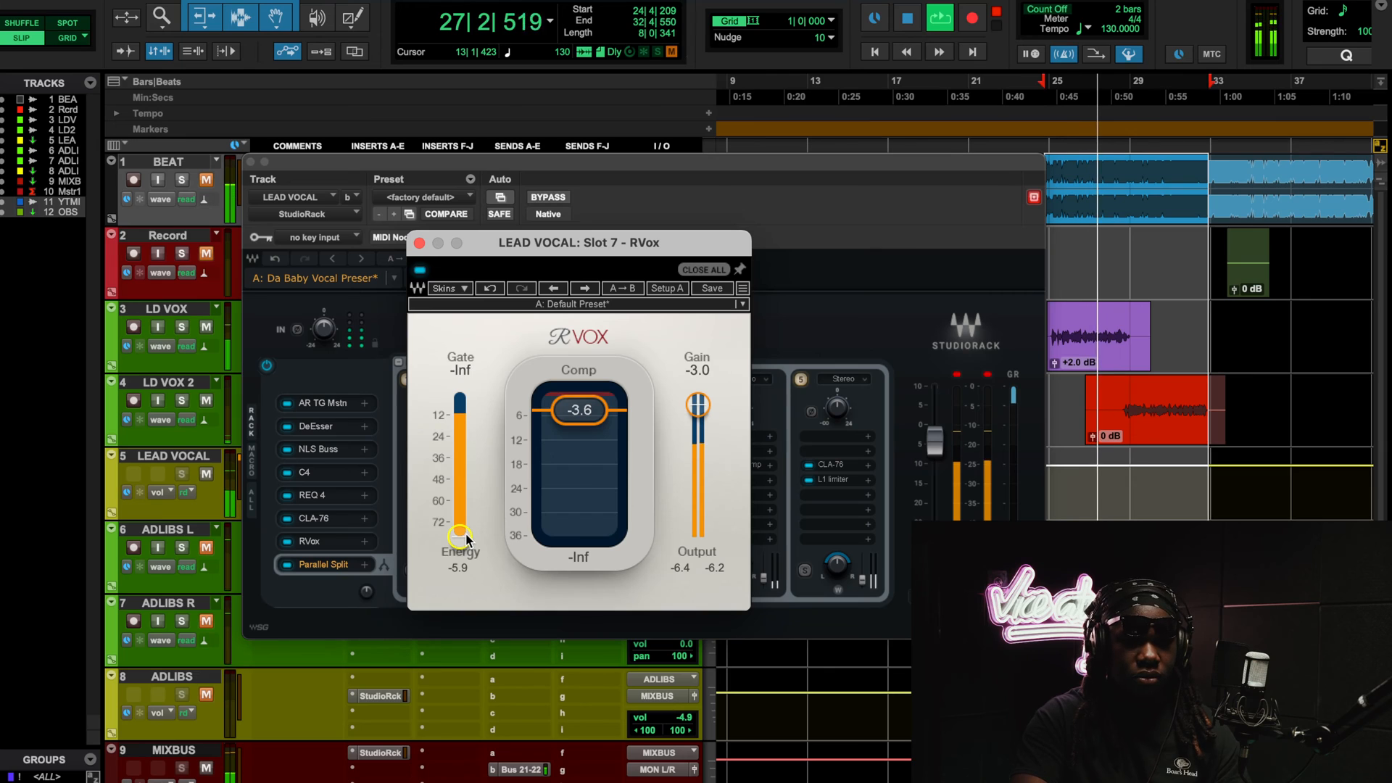
click(490, 289)
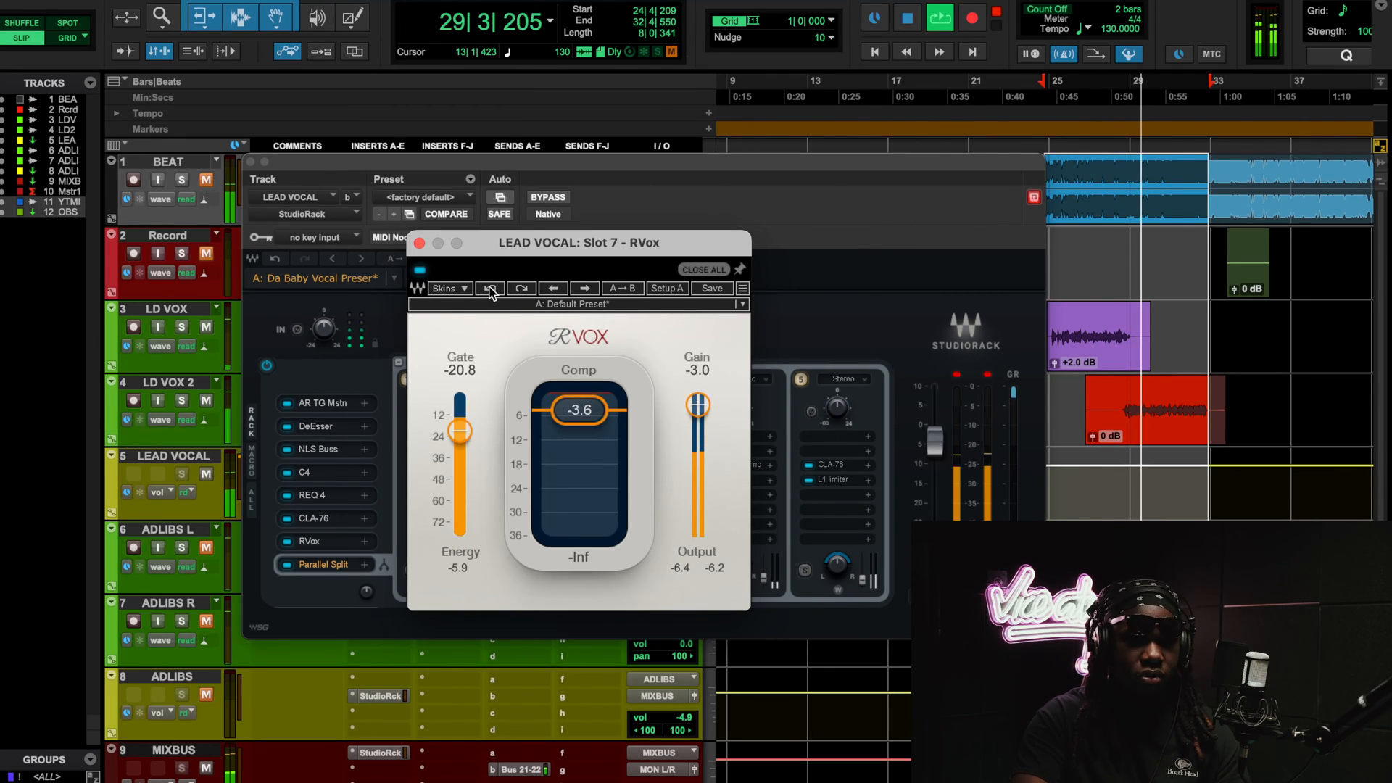
key(space)
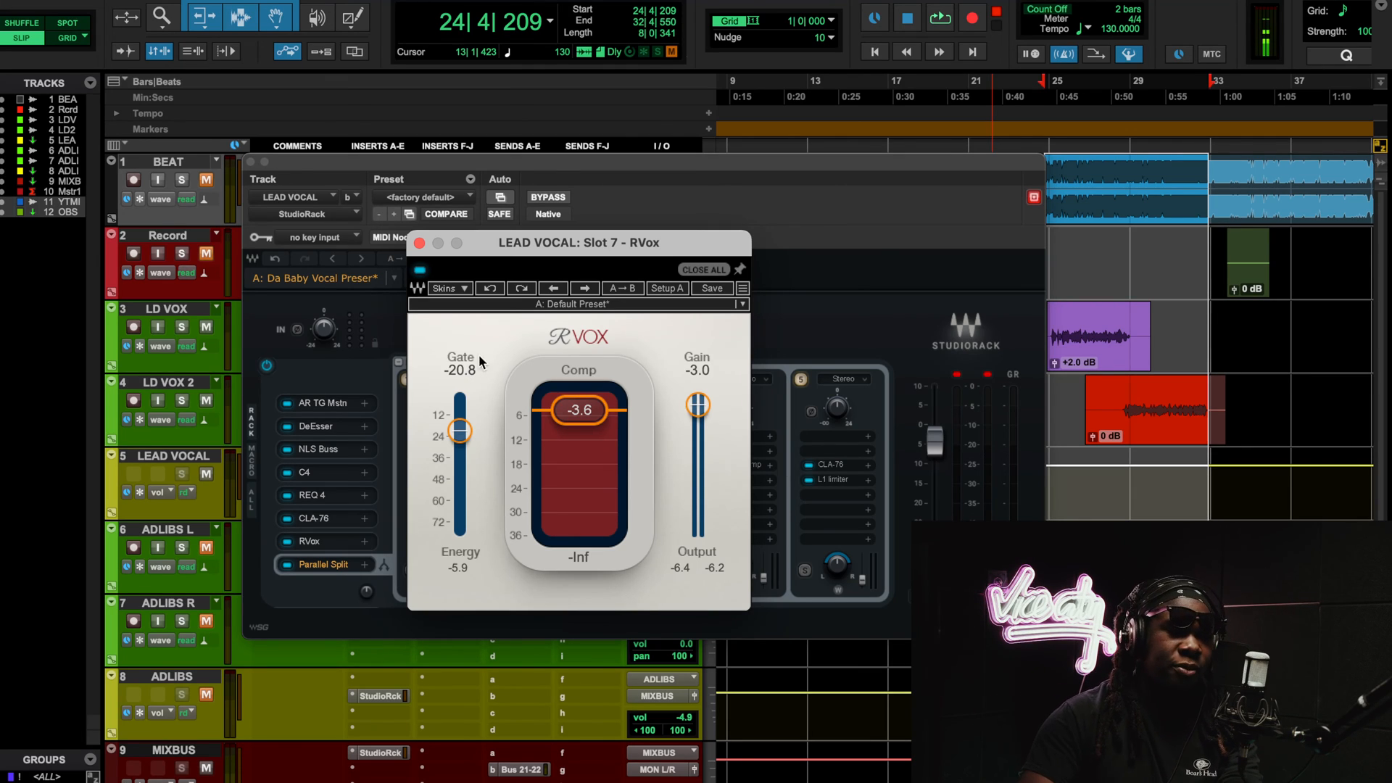
Replay the loop comparing the RVox gate at -Inf and -20.8, restore it to -20.8, and close the plugin
key(space)
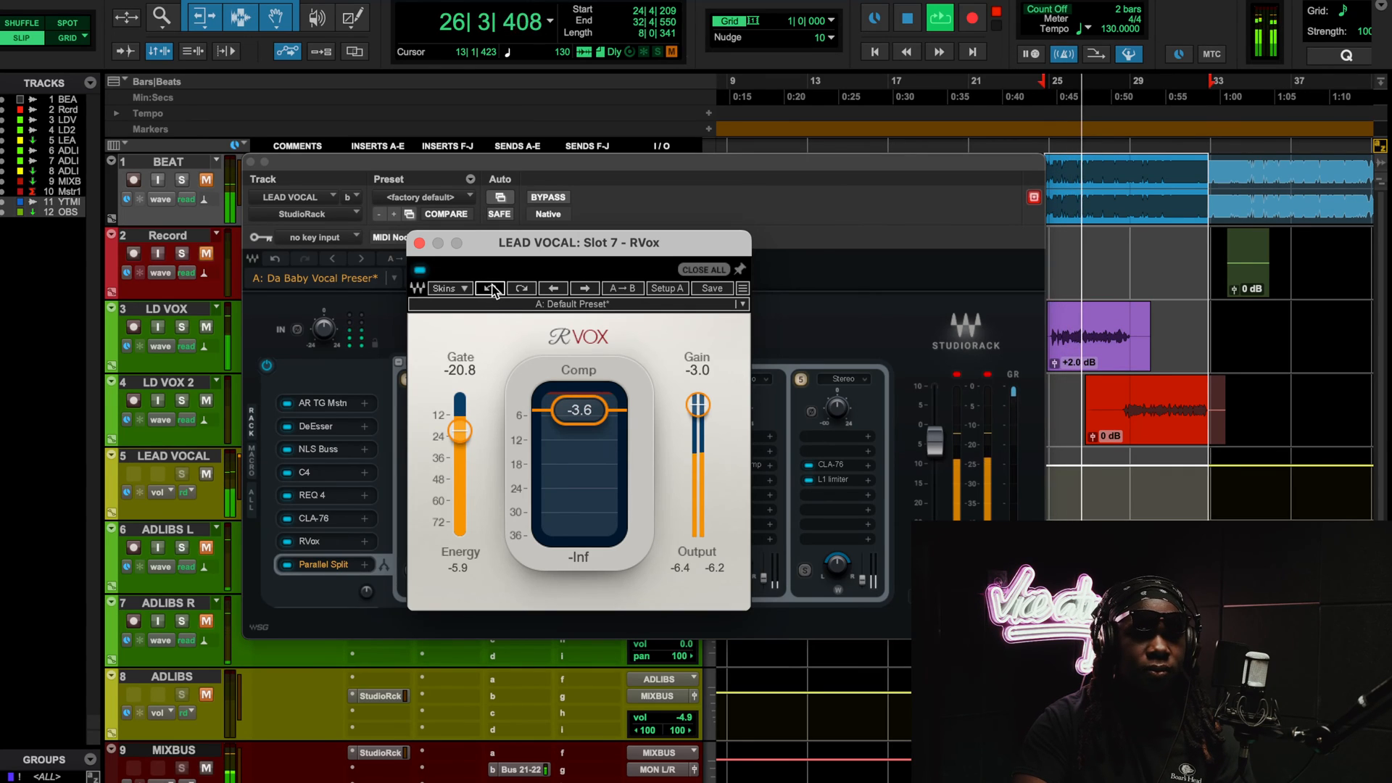
click(491, 290)
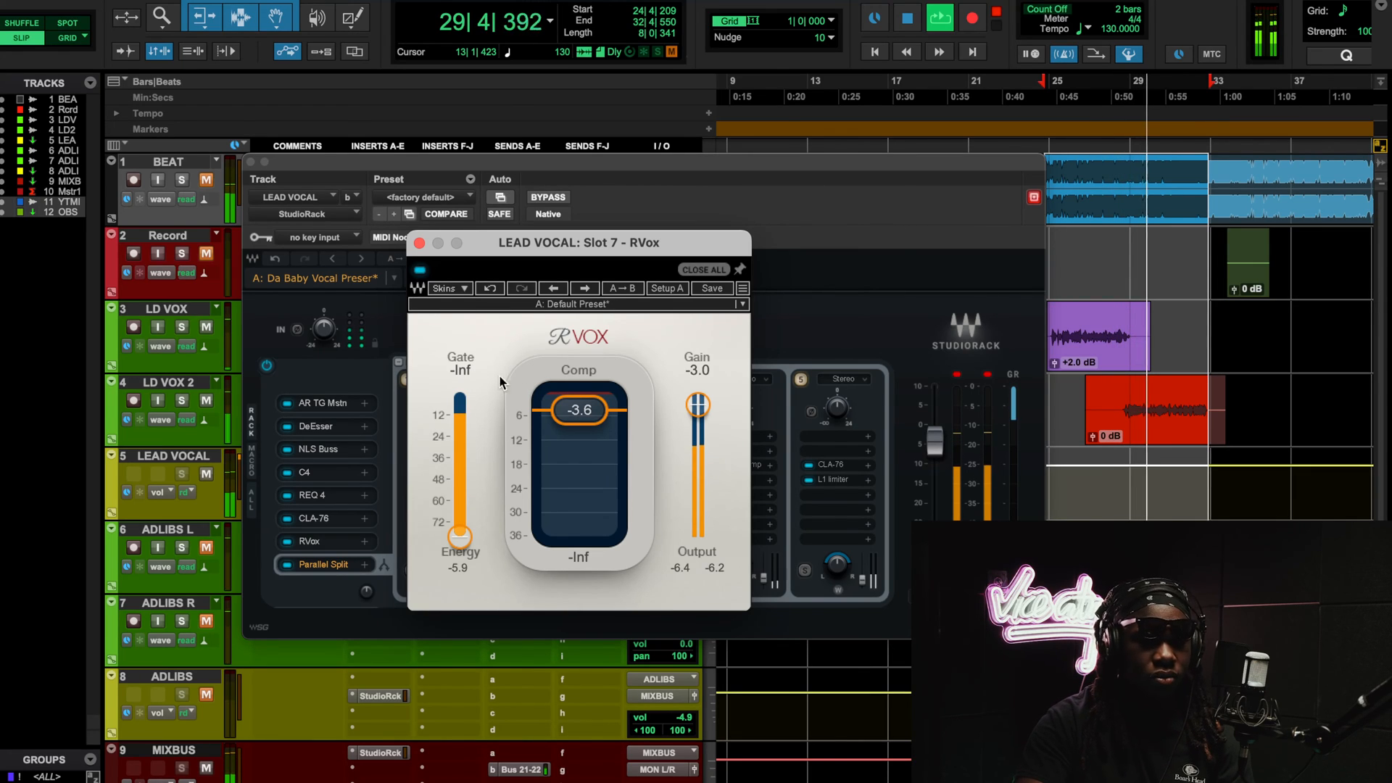
click(492, 290)
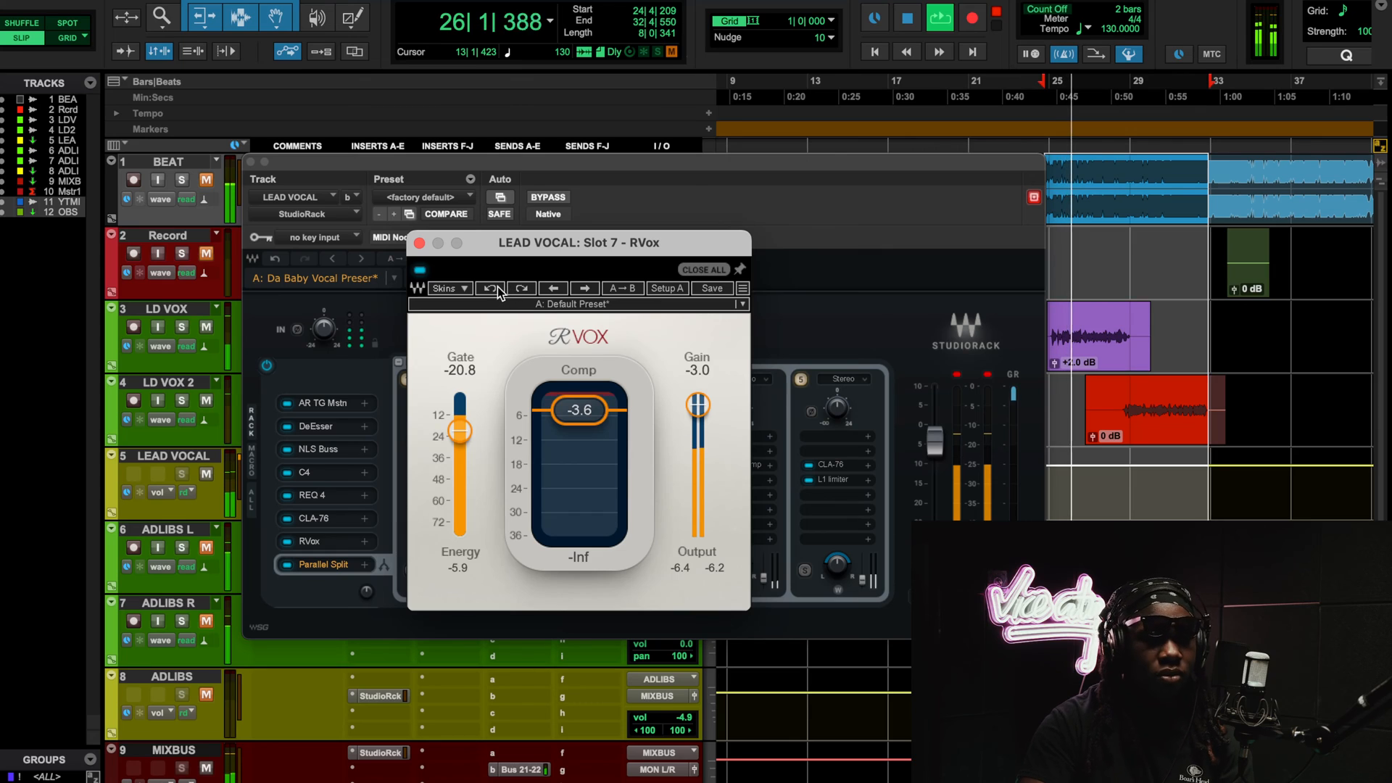
drag(459, 431, 457, 537)
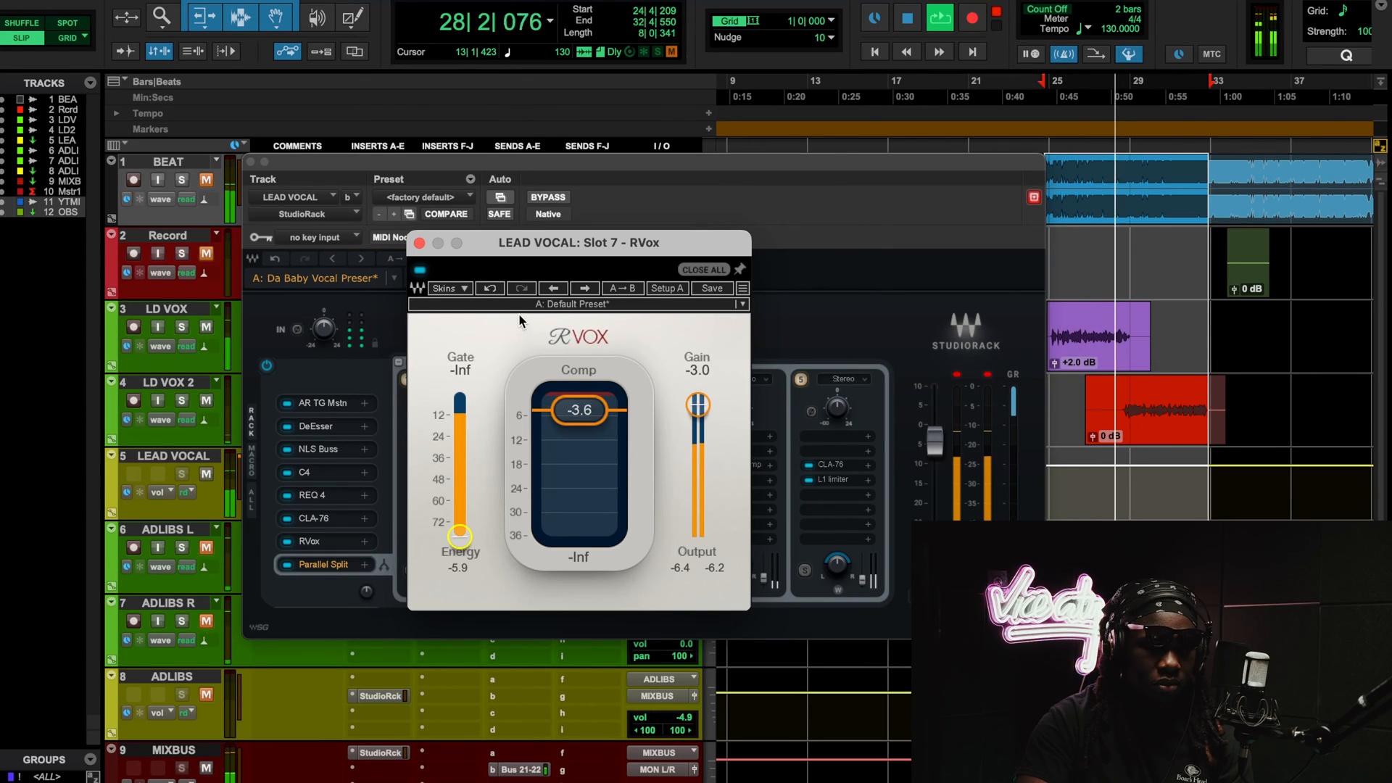
key(space)
click(494, 290)
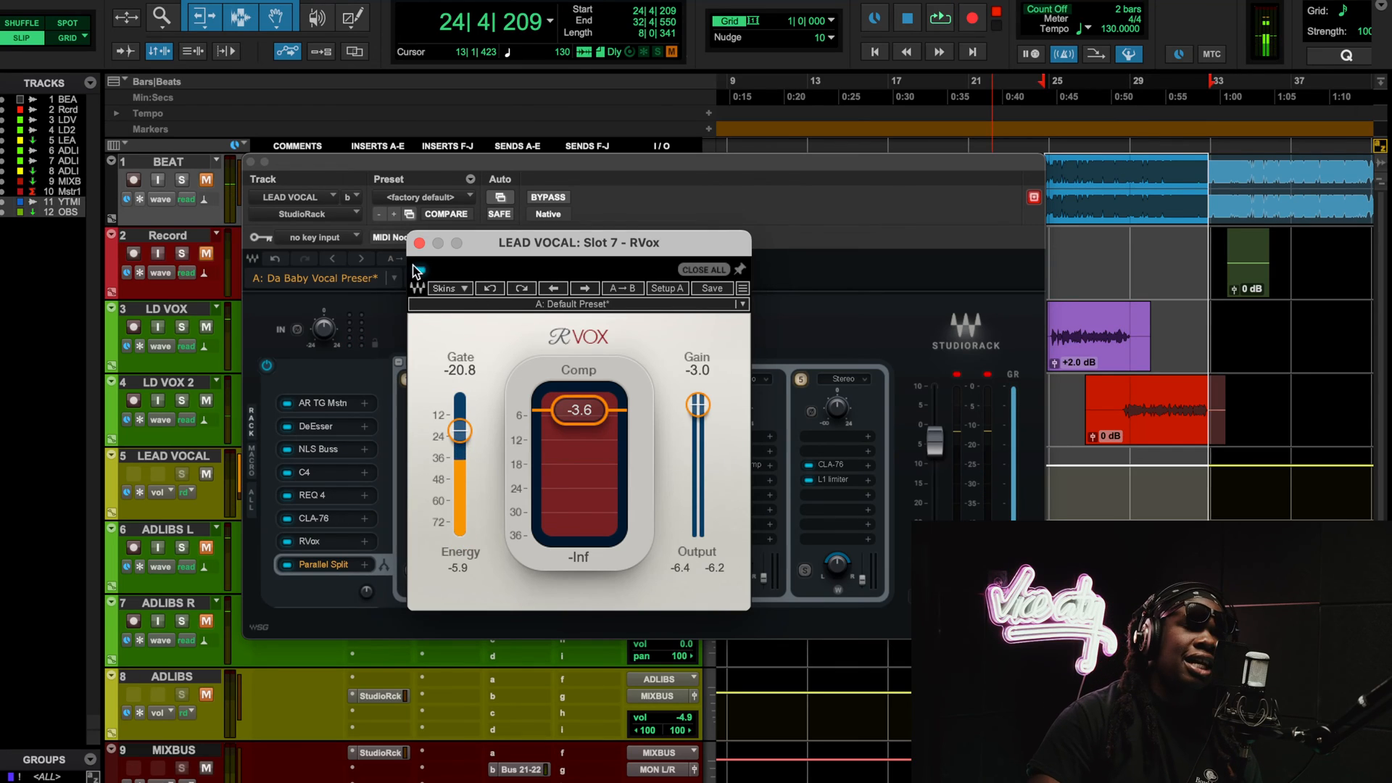
click(419, 243)
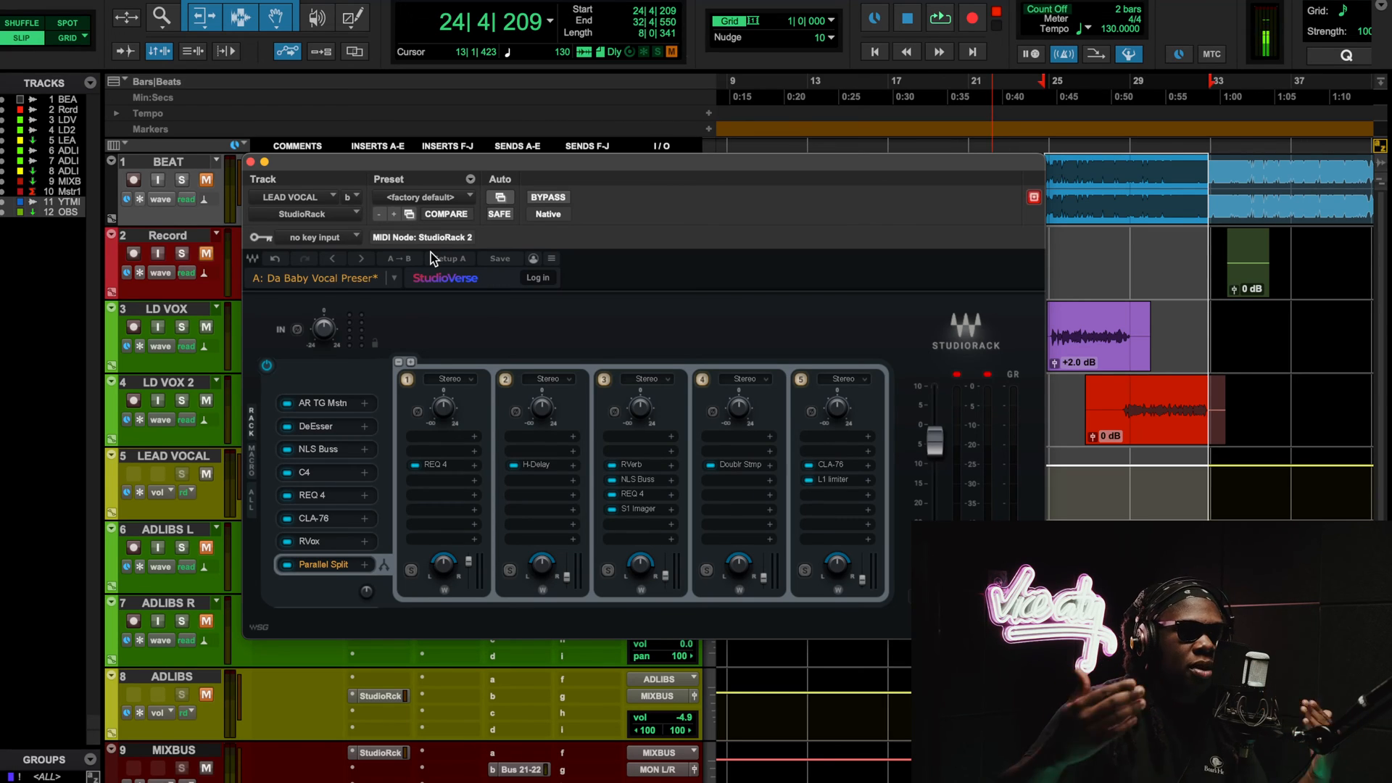
Open REQ 4 from the parallel split's first chain and examine bands 2, 5 and 6, keeping the rack's plugin list in view
click(440, 470)
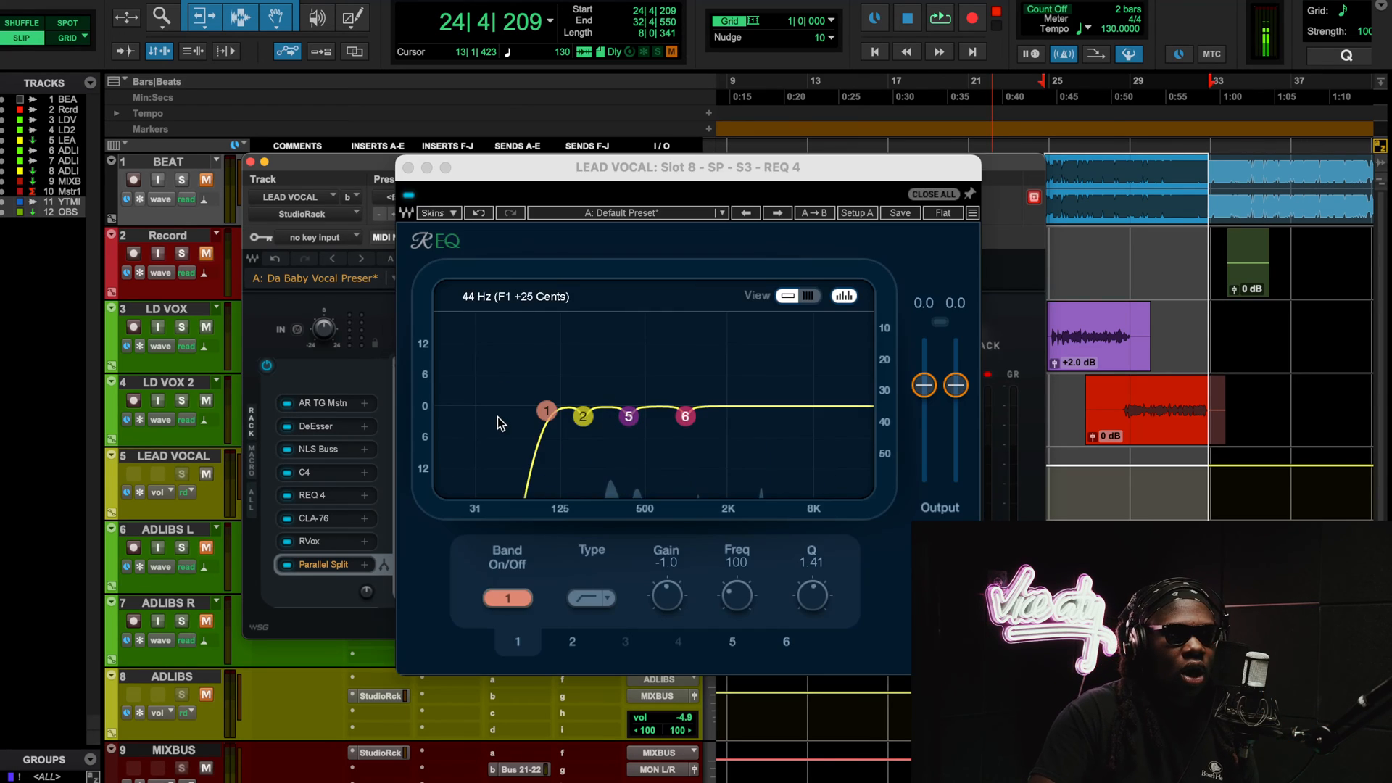
drag(629, 174, 461, 161)
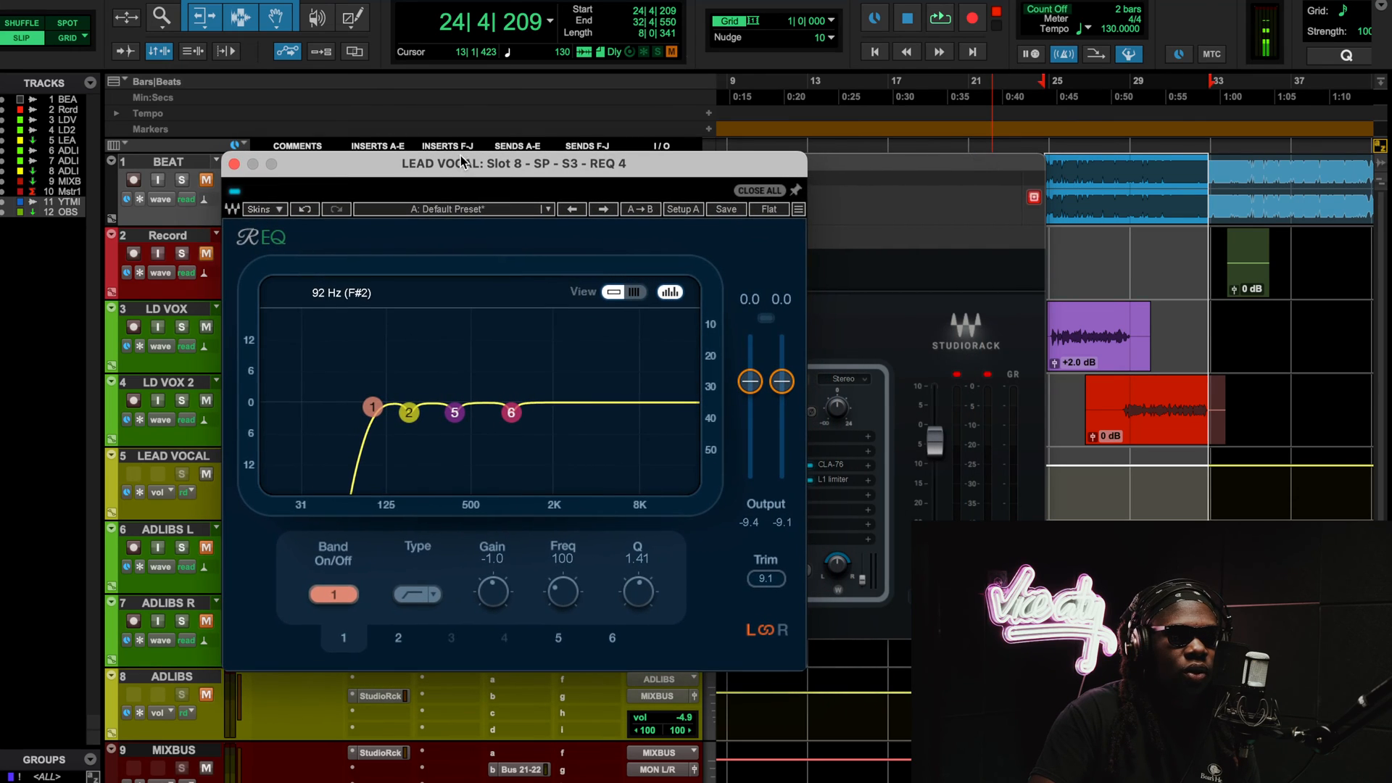
click(410, 411)
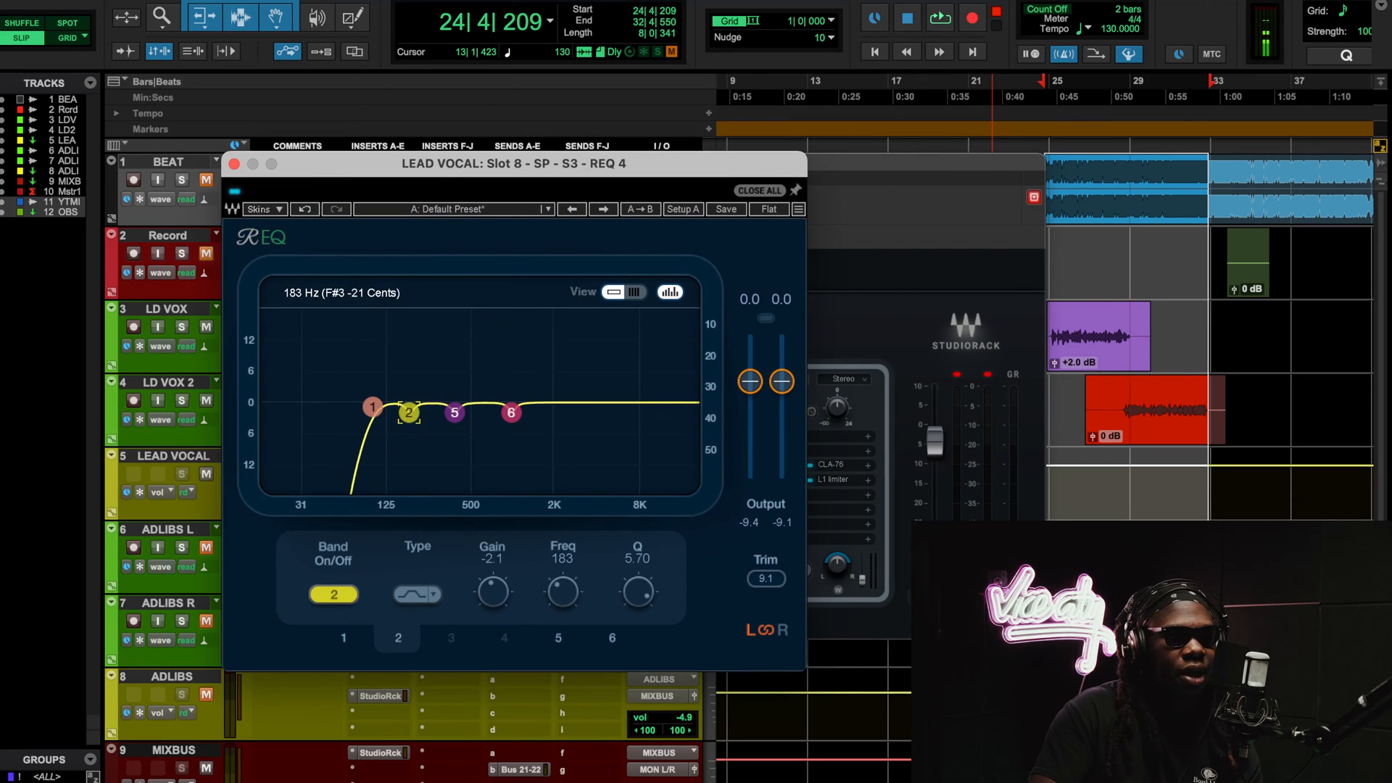
click(457, 411)
click(513, 413)
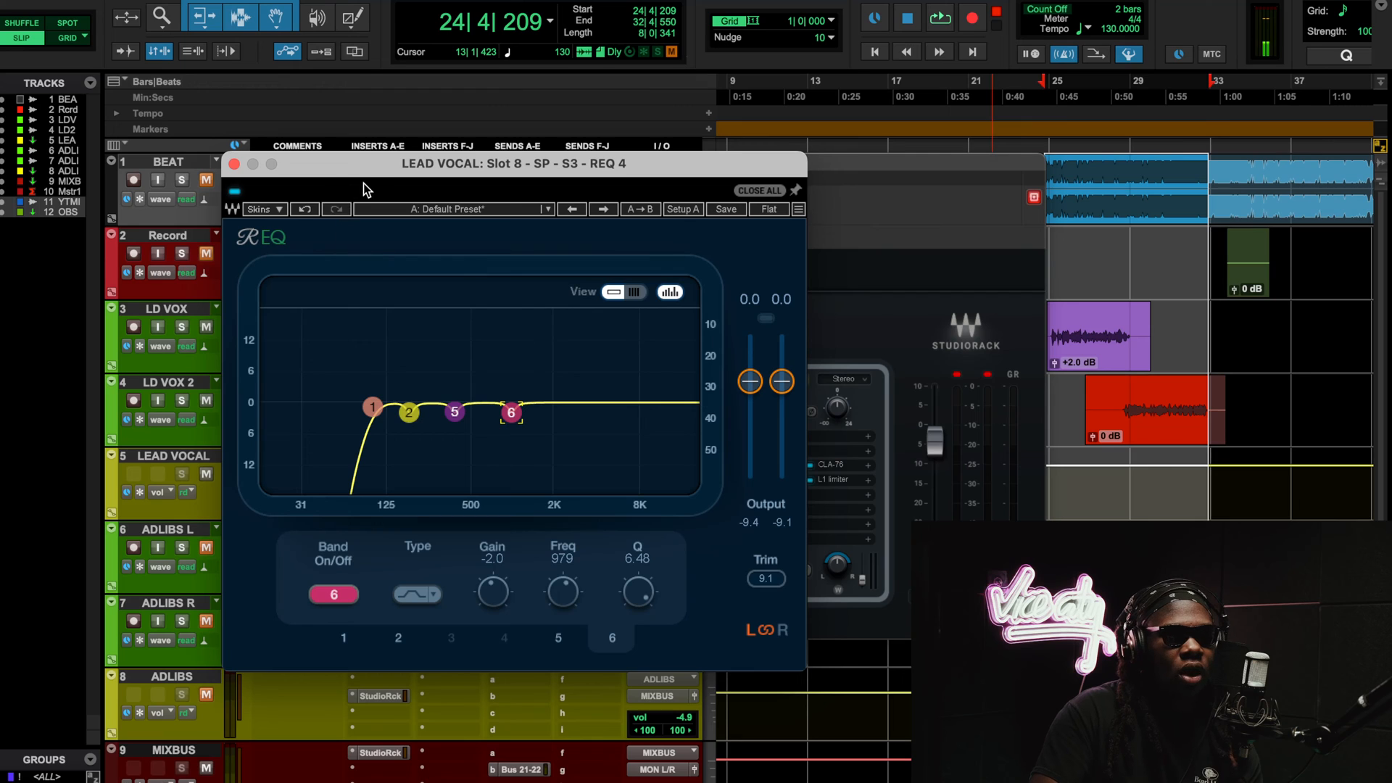
drag(363, 170, 496, 193)
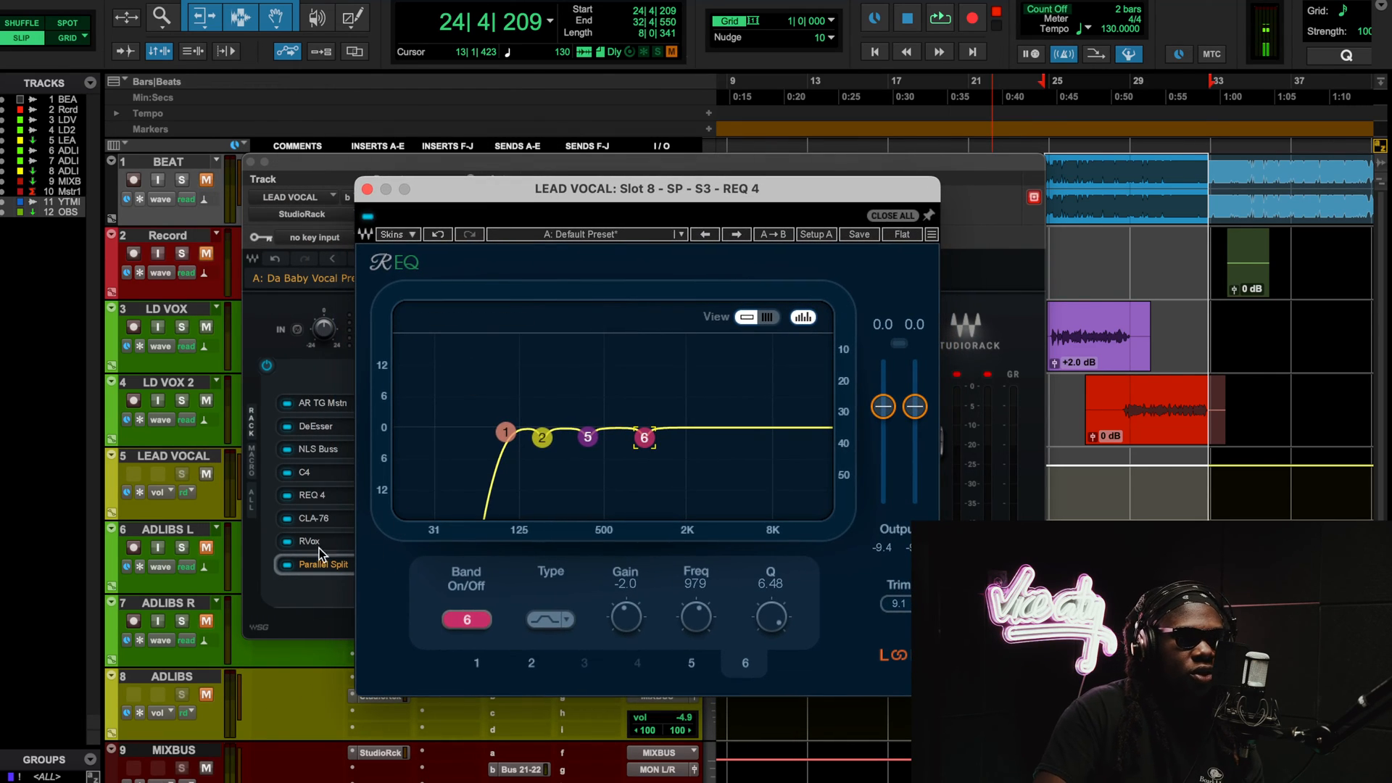
Return to the StudioRack overview to examine the parallel split's chains, then bring up the first chain's REQ 4 again
click(311, 514)
click(311, 513)
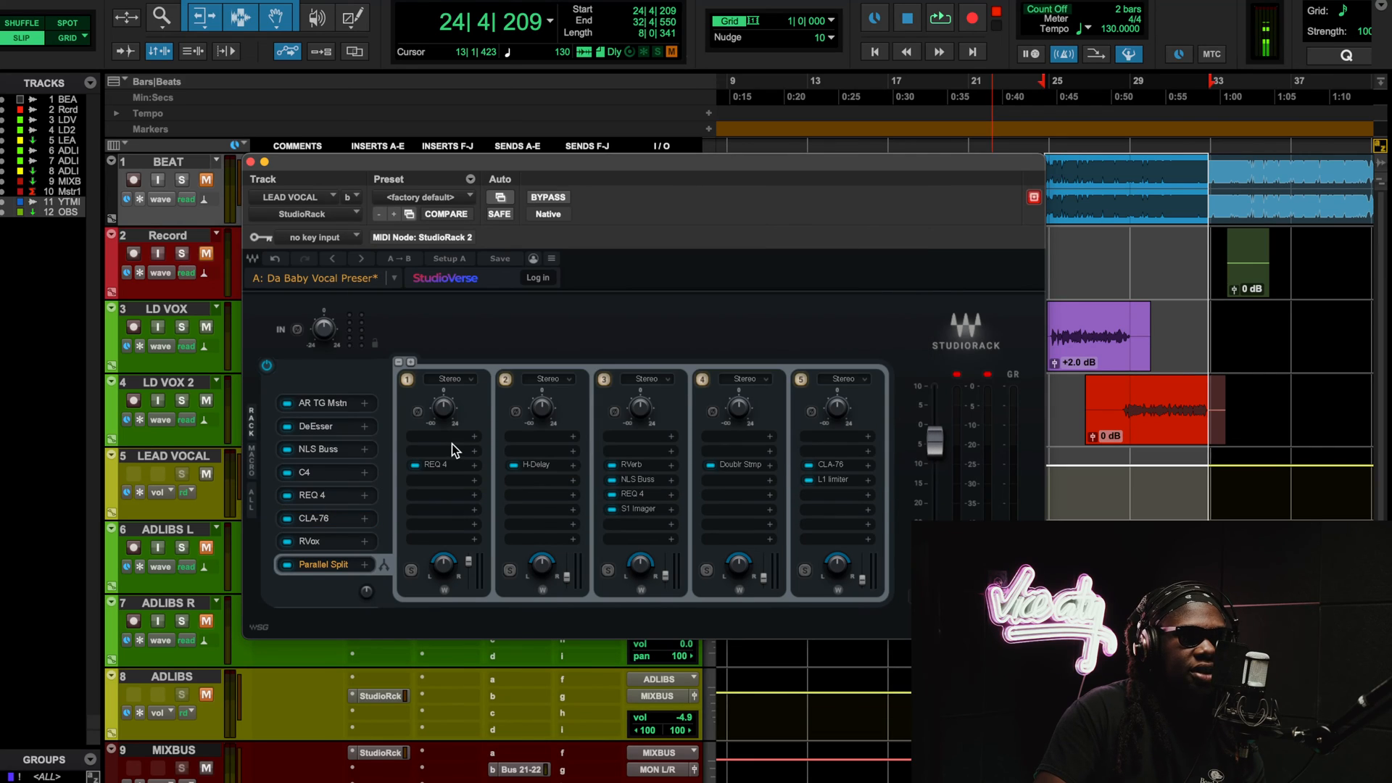
click(435, 465)
click(366, 189)
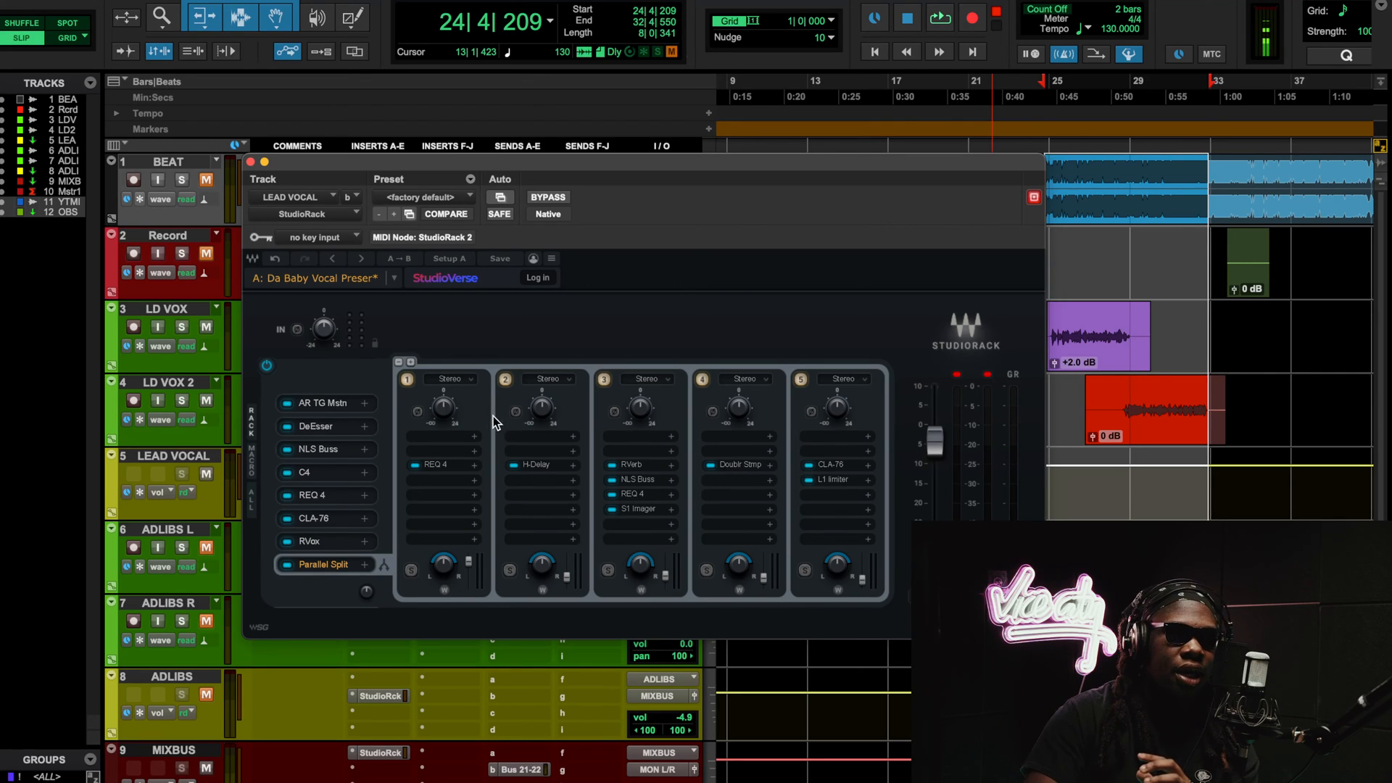
click(438, 464)
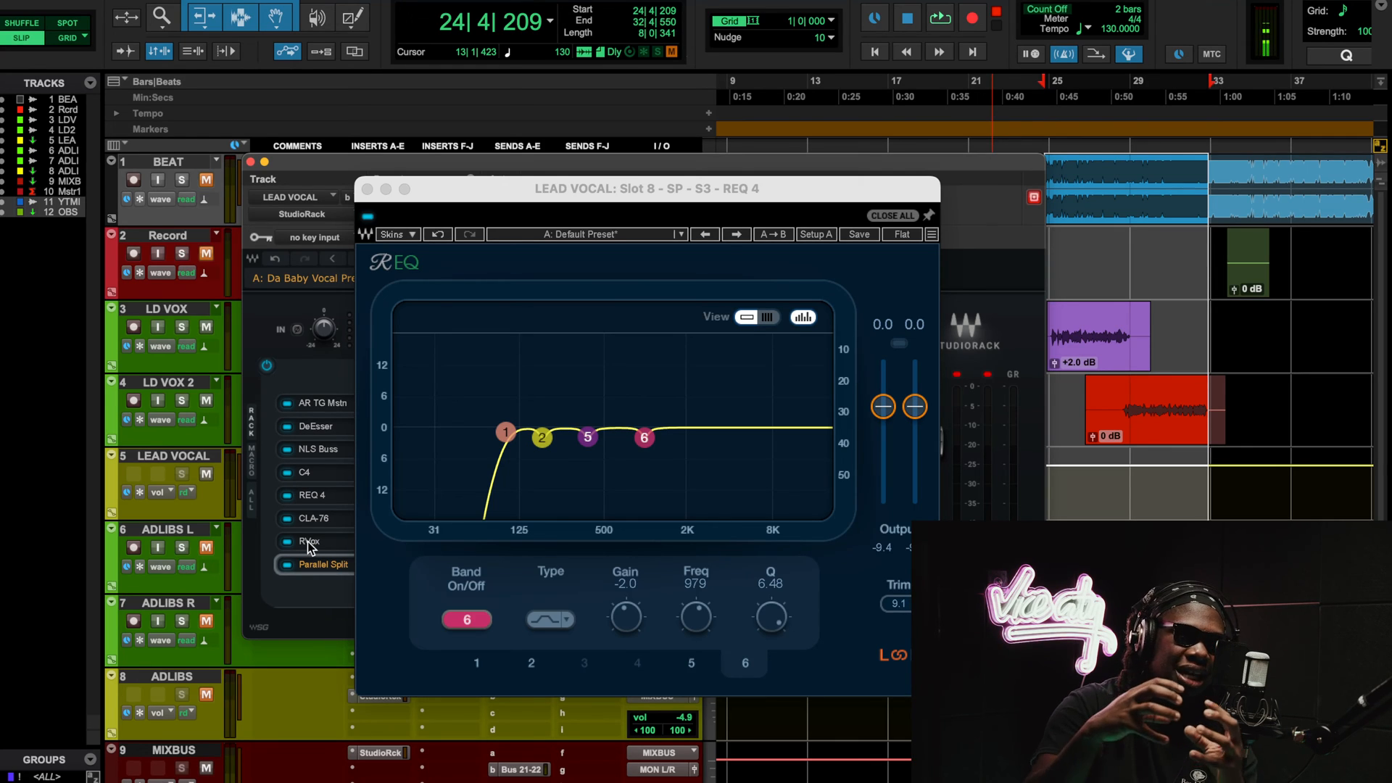
Audition the first chain's REQ 4 by bypassing and re-enabling it during loop playback, unmute BEAT, then stop and close the plugin
key(space)
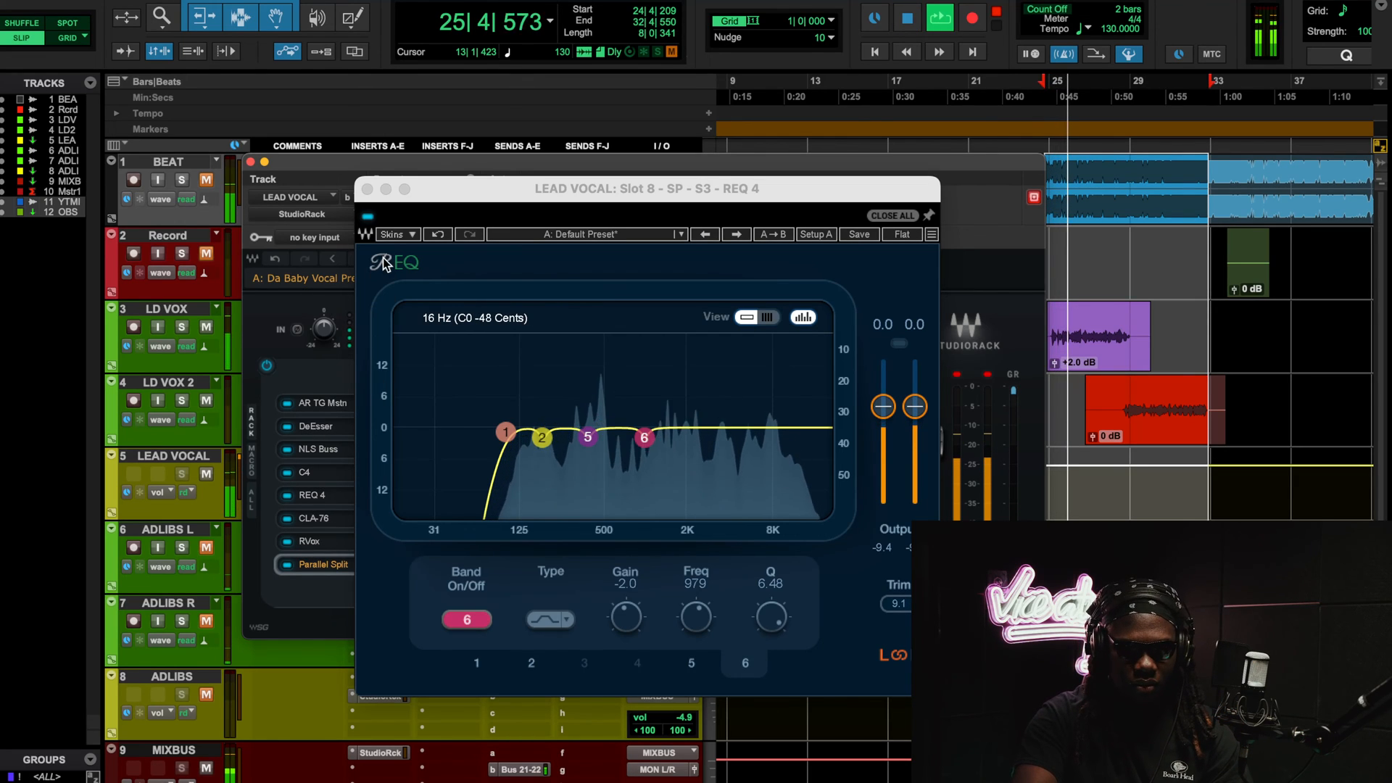
click(366, 219)
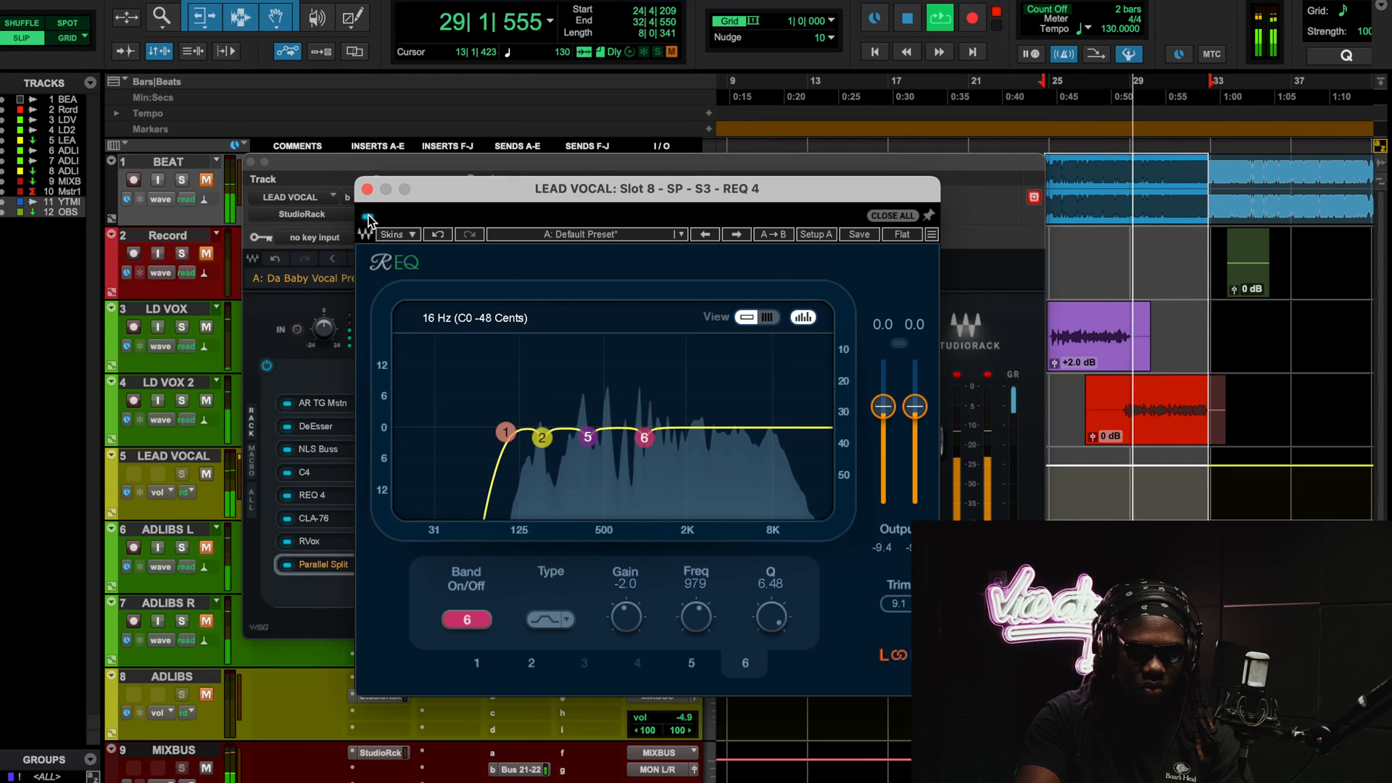
click(208, 182)
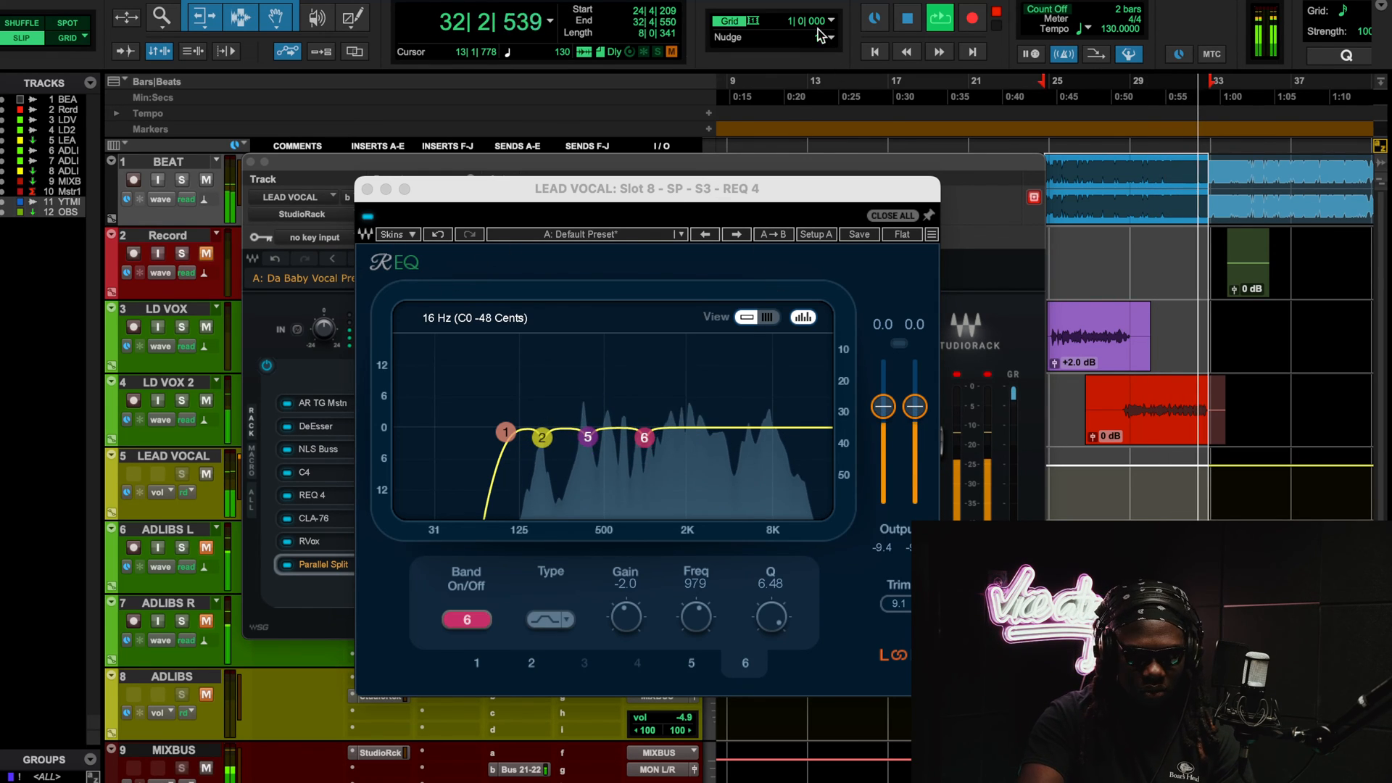
click(908, 20)
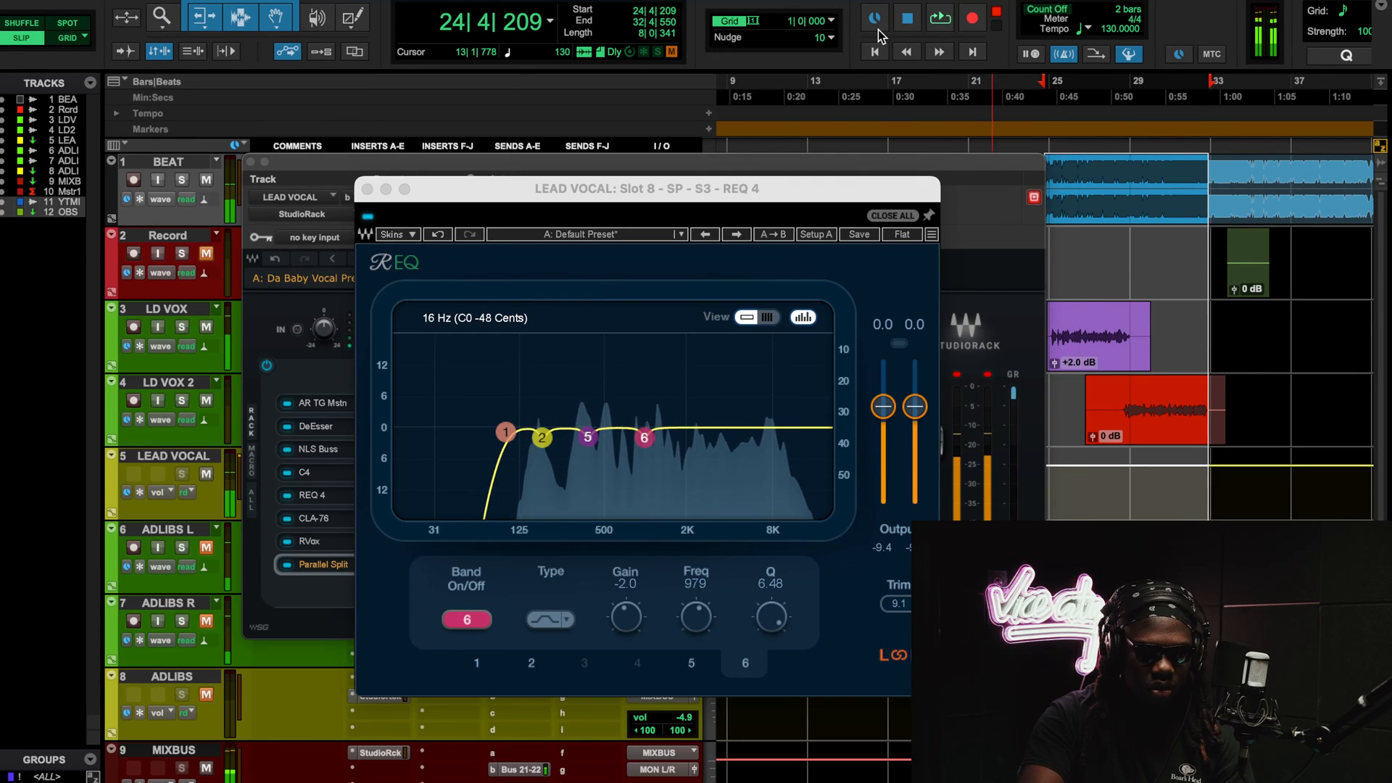
click(366, 189)
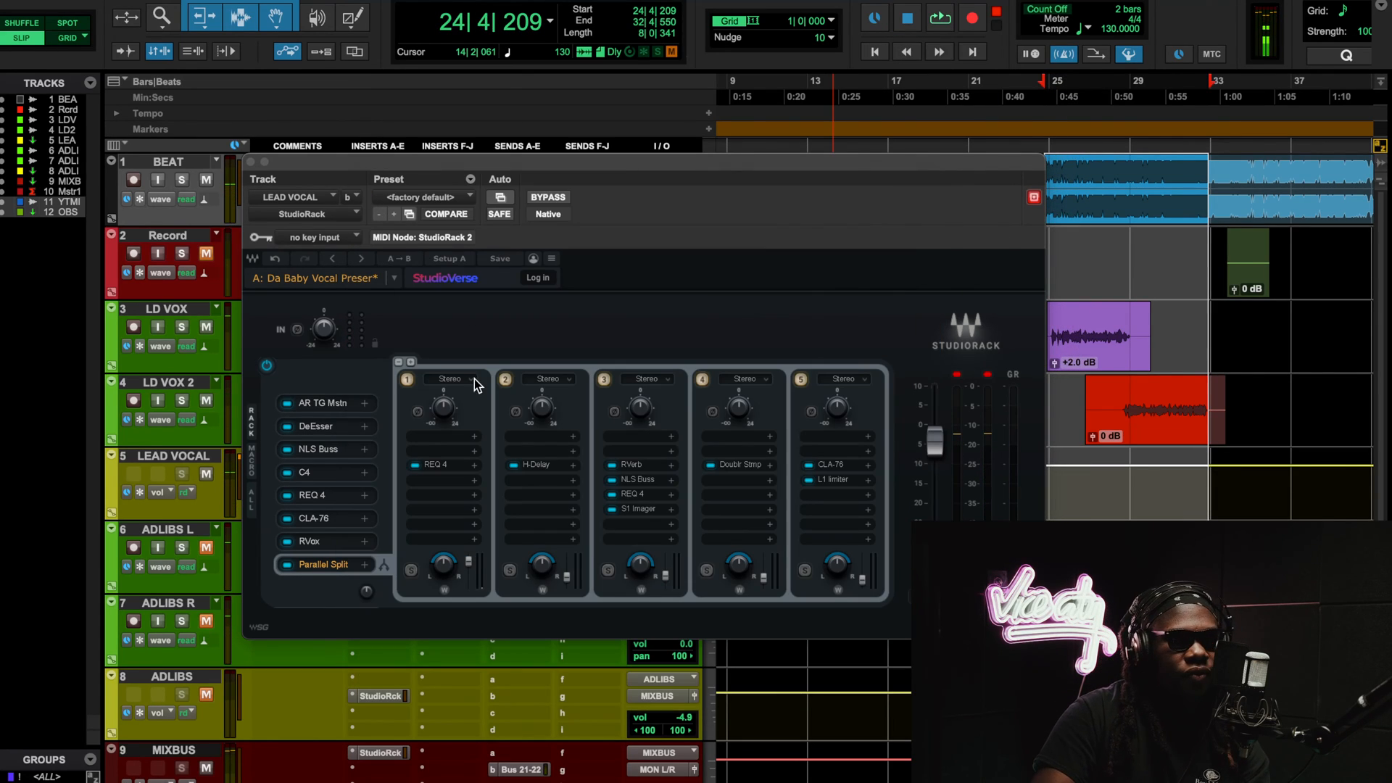
Open the second chain's H-Delay, try a dotted 1/32 delay time, undo the change, and close the plugin
click(531, 464)
drag(637, 264, 505, 201)
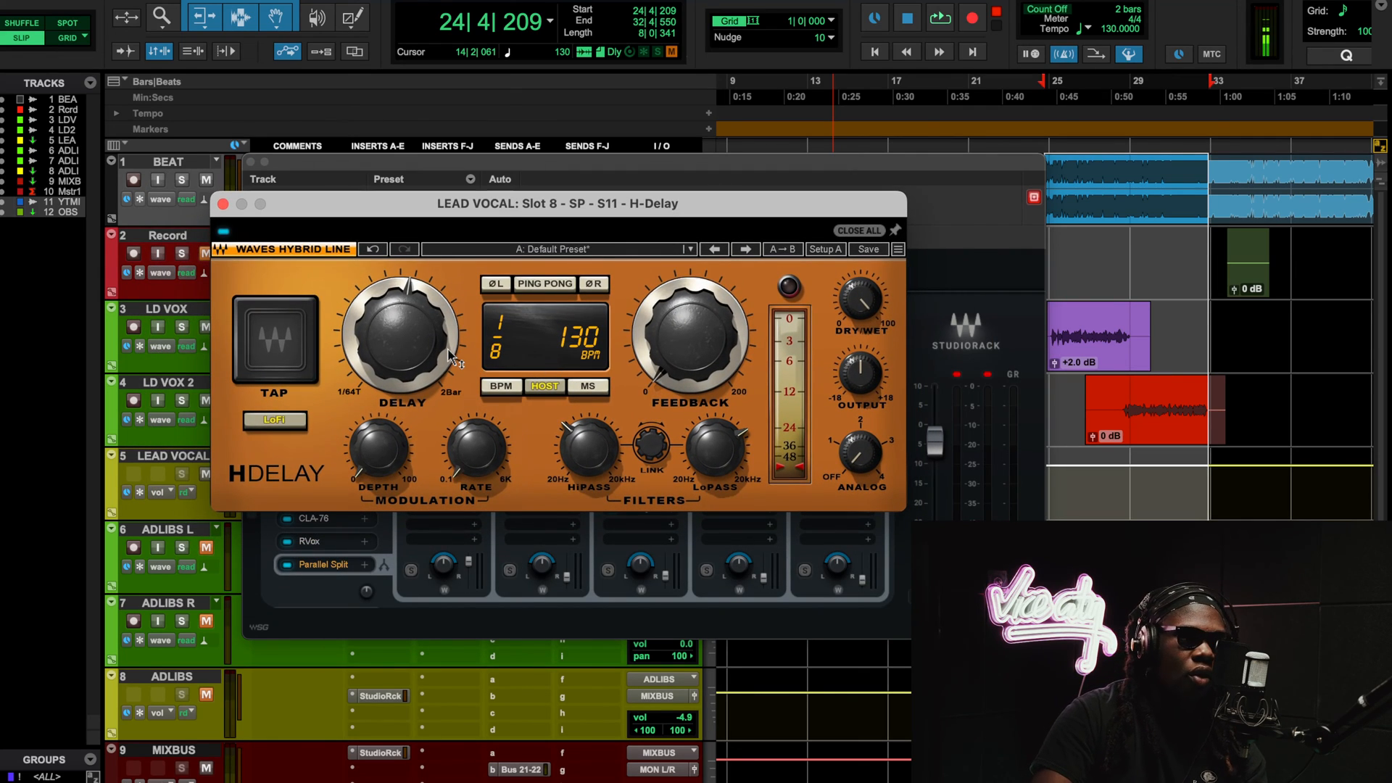
drag(450, 346, 450, 390)
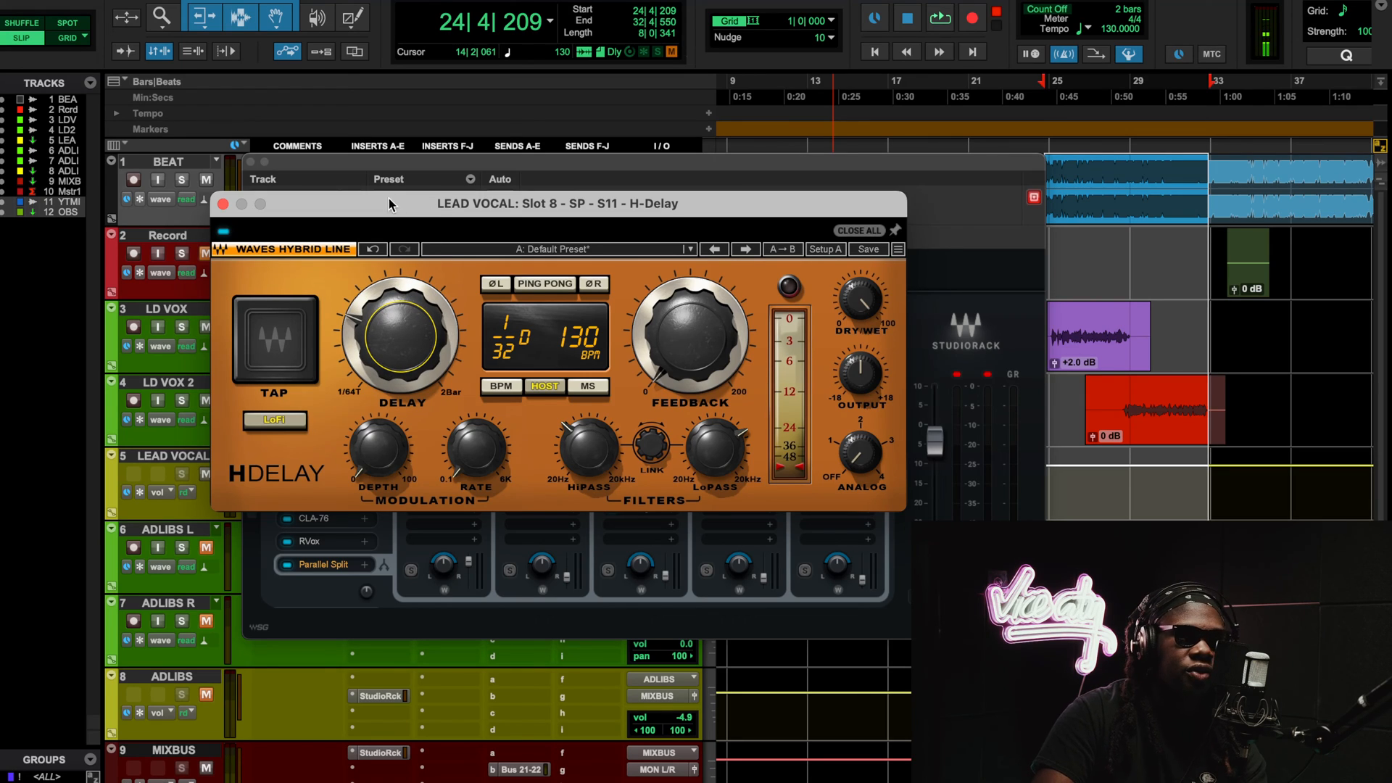
click(383, 248)
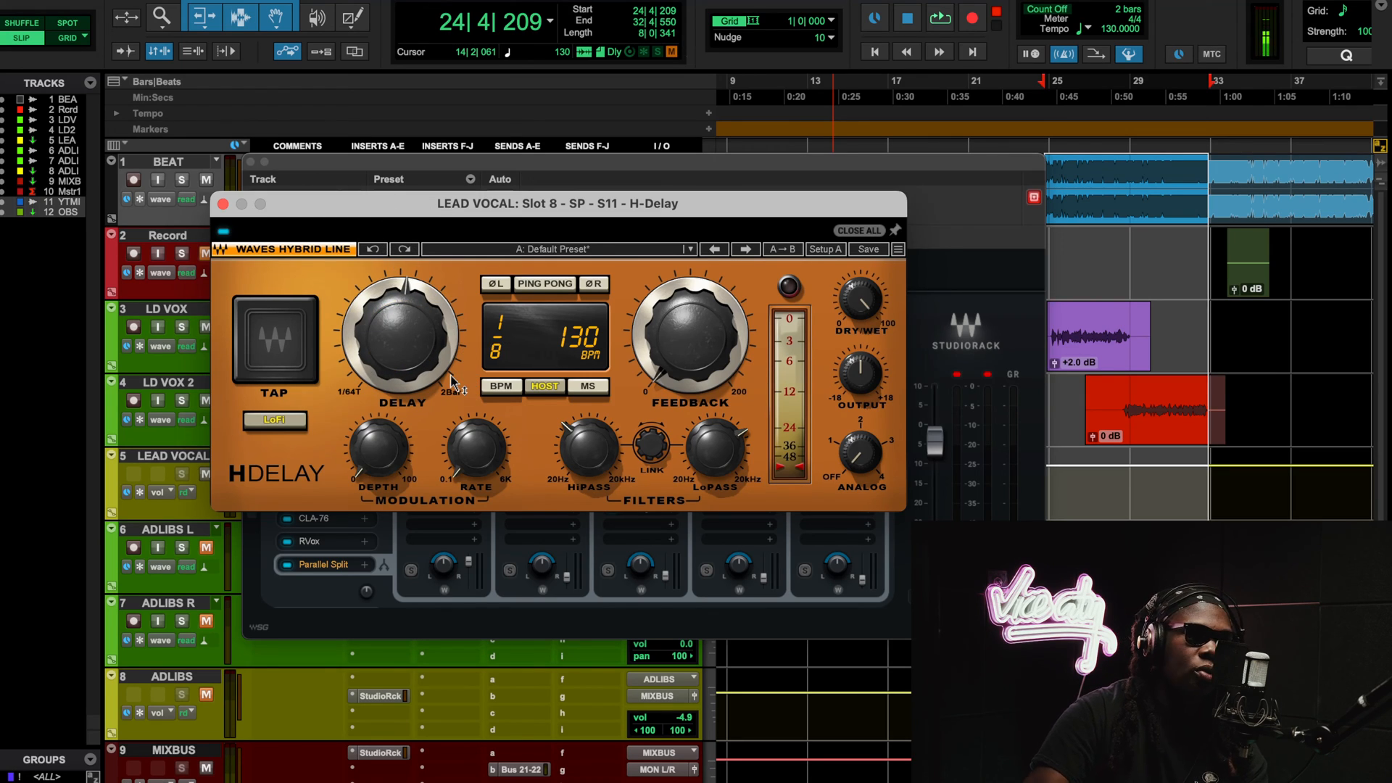
click(223, 204)
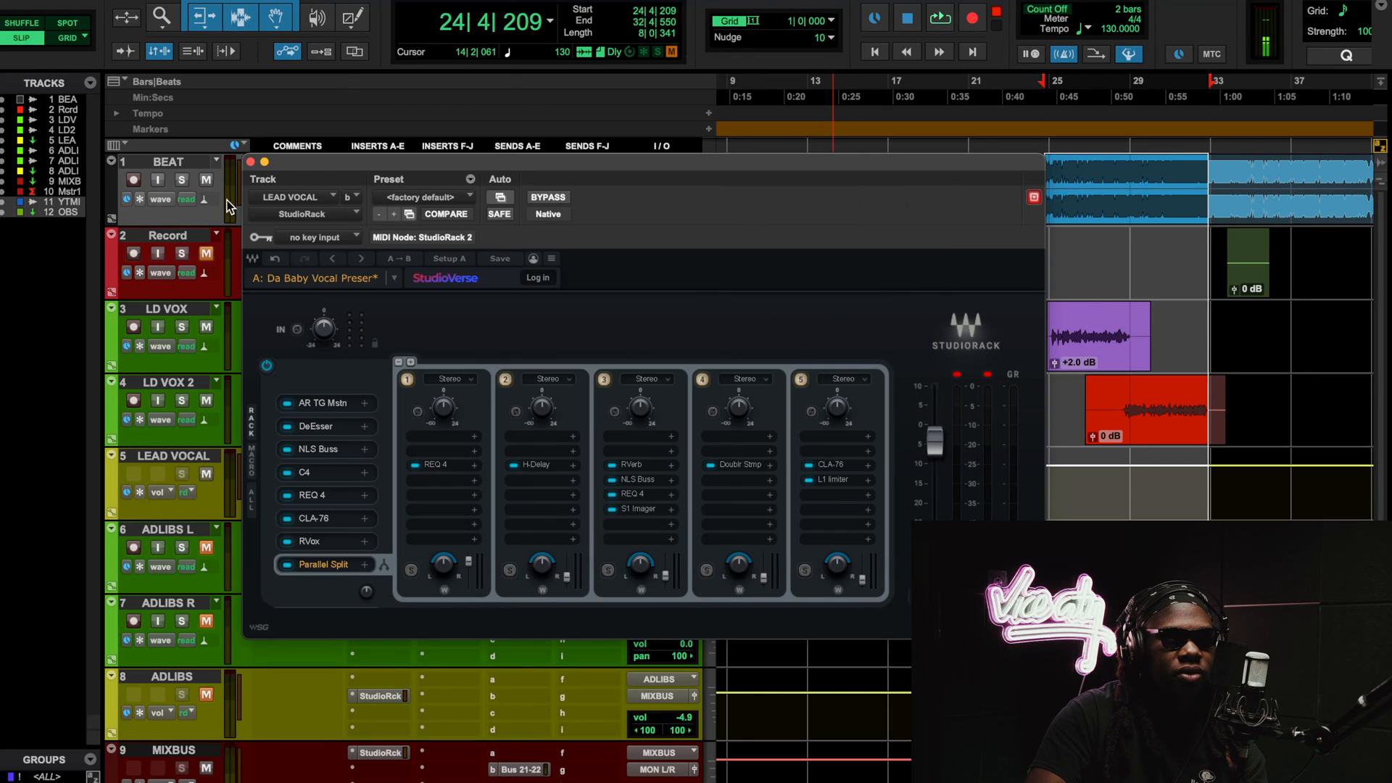
Examine the third chain's RVerb settings, including its reverb time, and close the plugin
click(628, 466)
drag(596, 187, 391, 167)
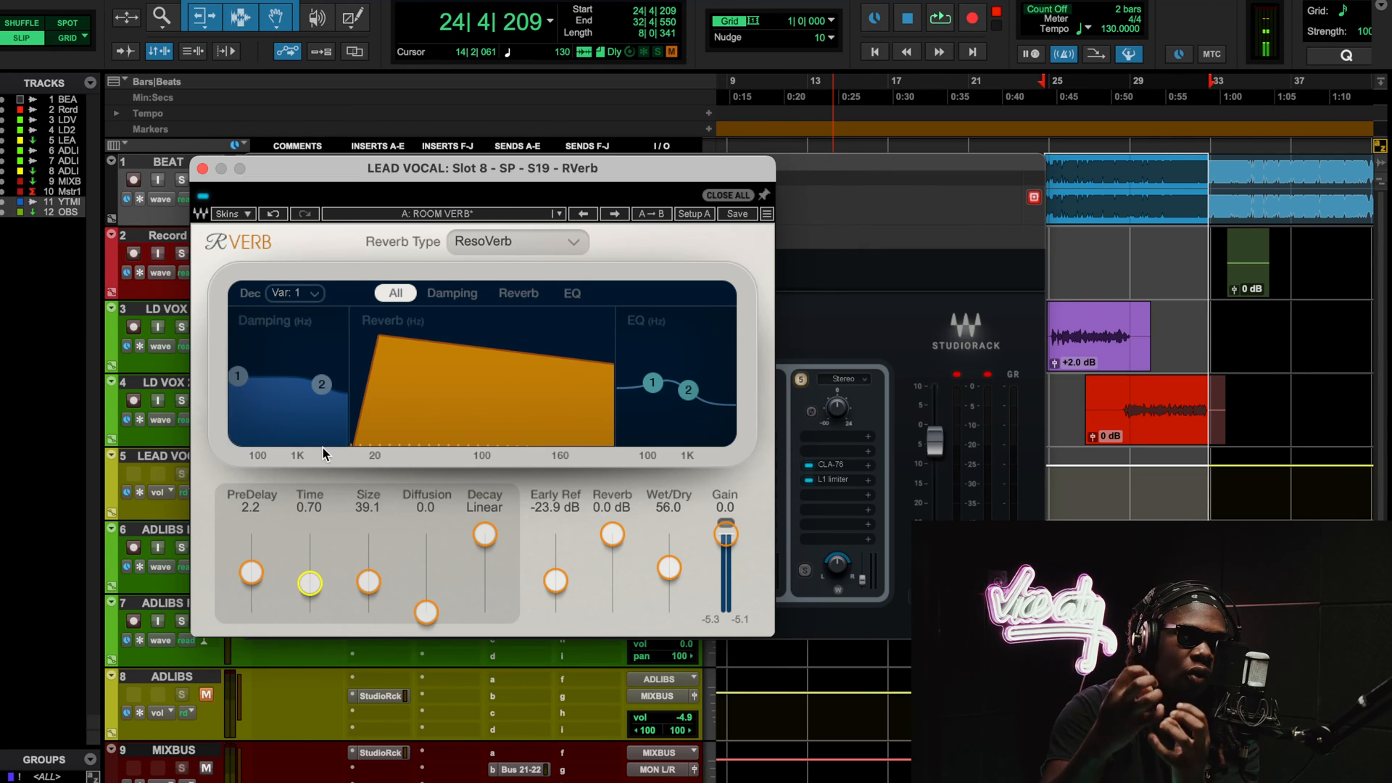
click(204, 169)
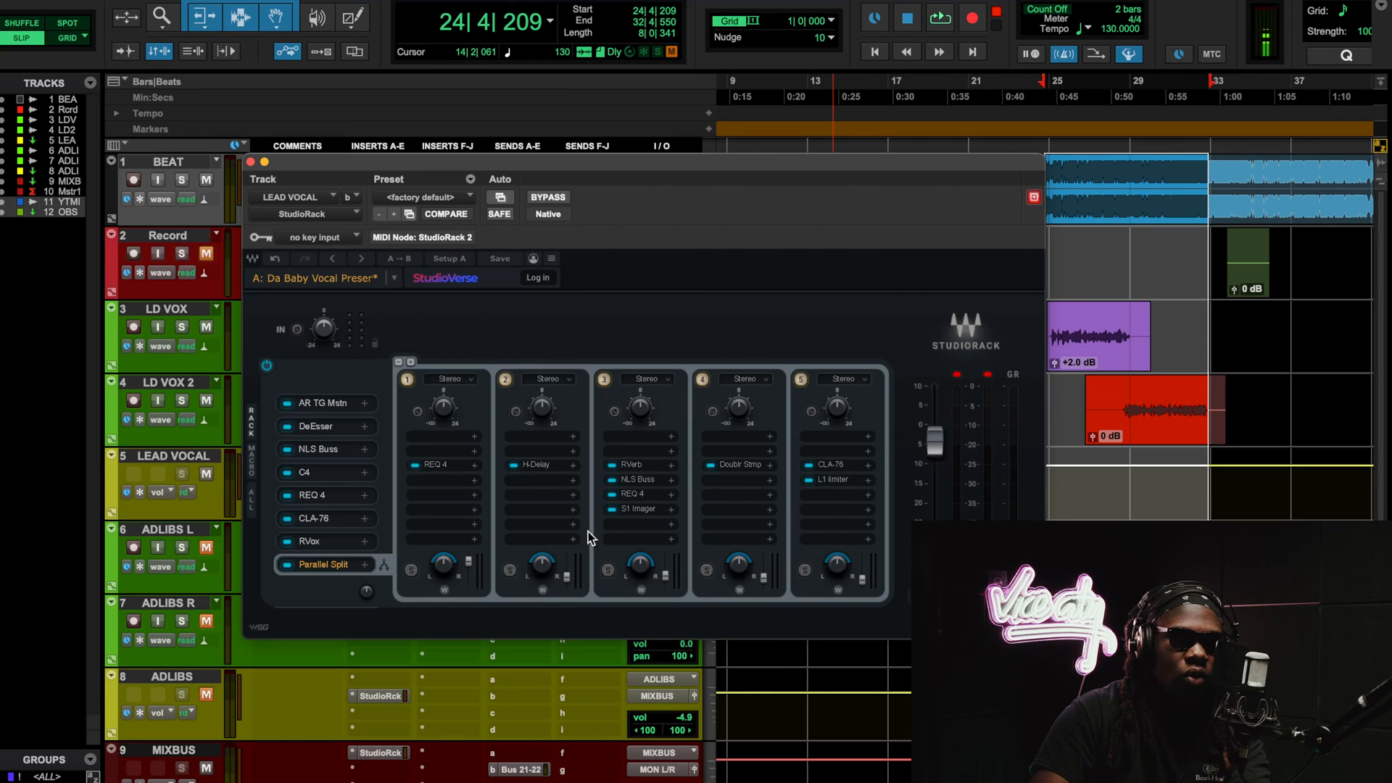
Play the loop with BEAT muted, raise the third chain's level, compare the change using undo and redo, and leave it undone
key(space)
drag(666, 577, 666, 560)
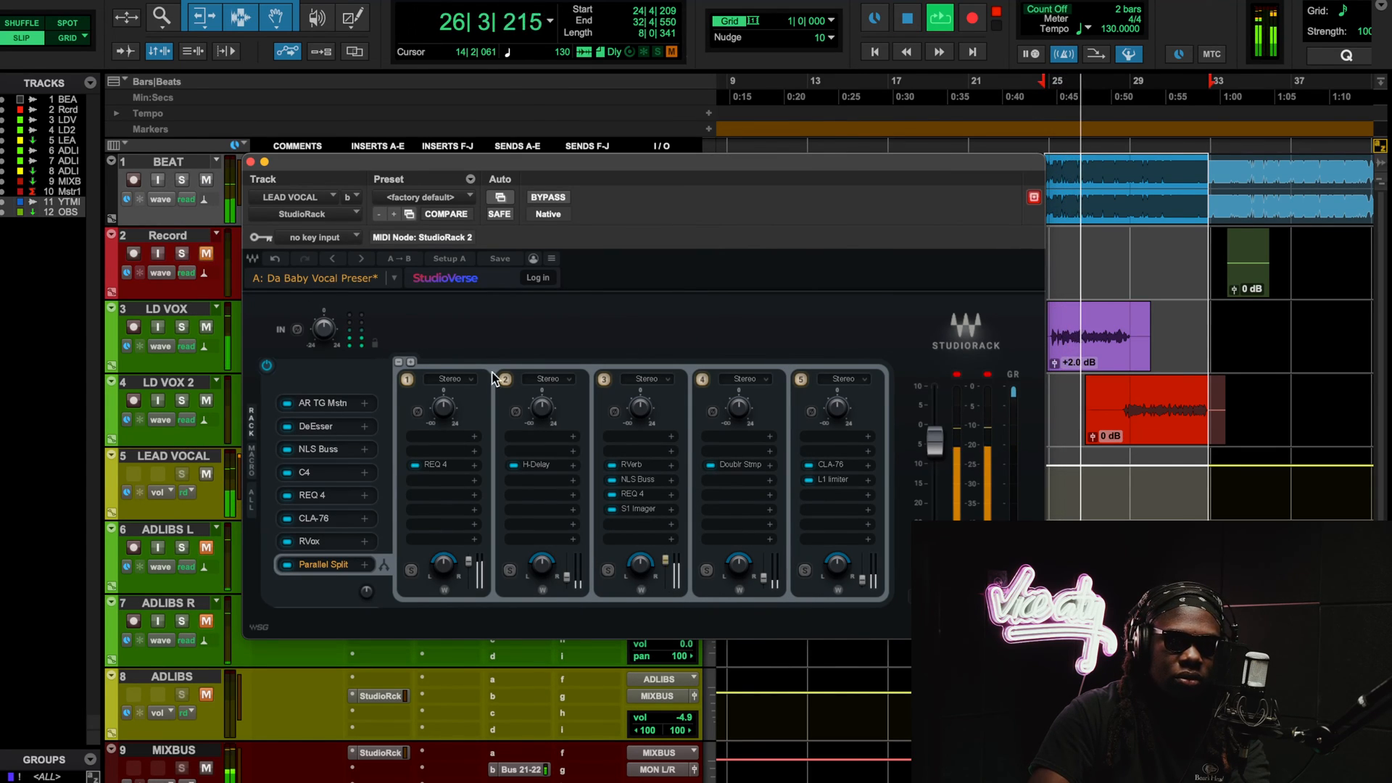
click(206, 180)
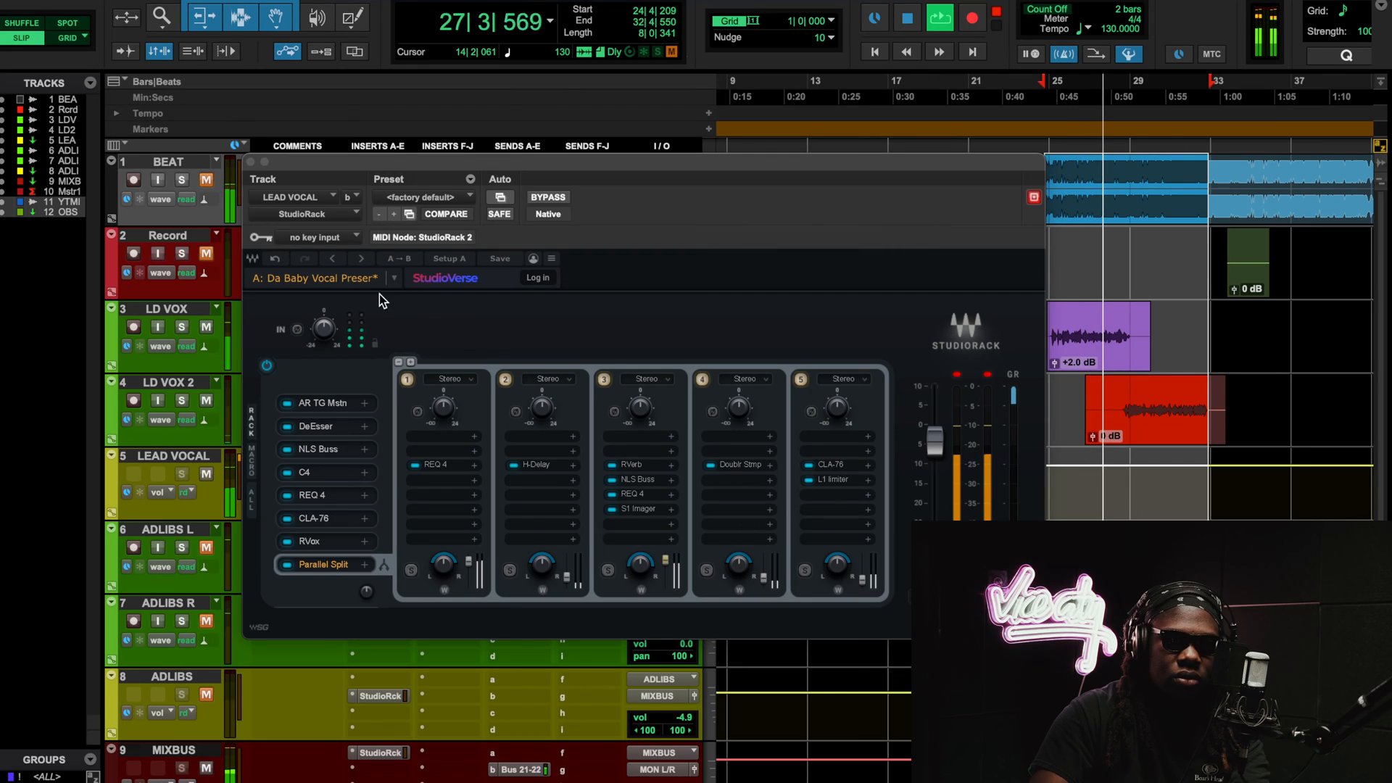
click(276, 260)
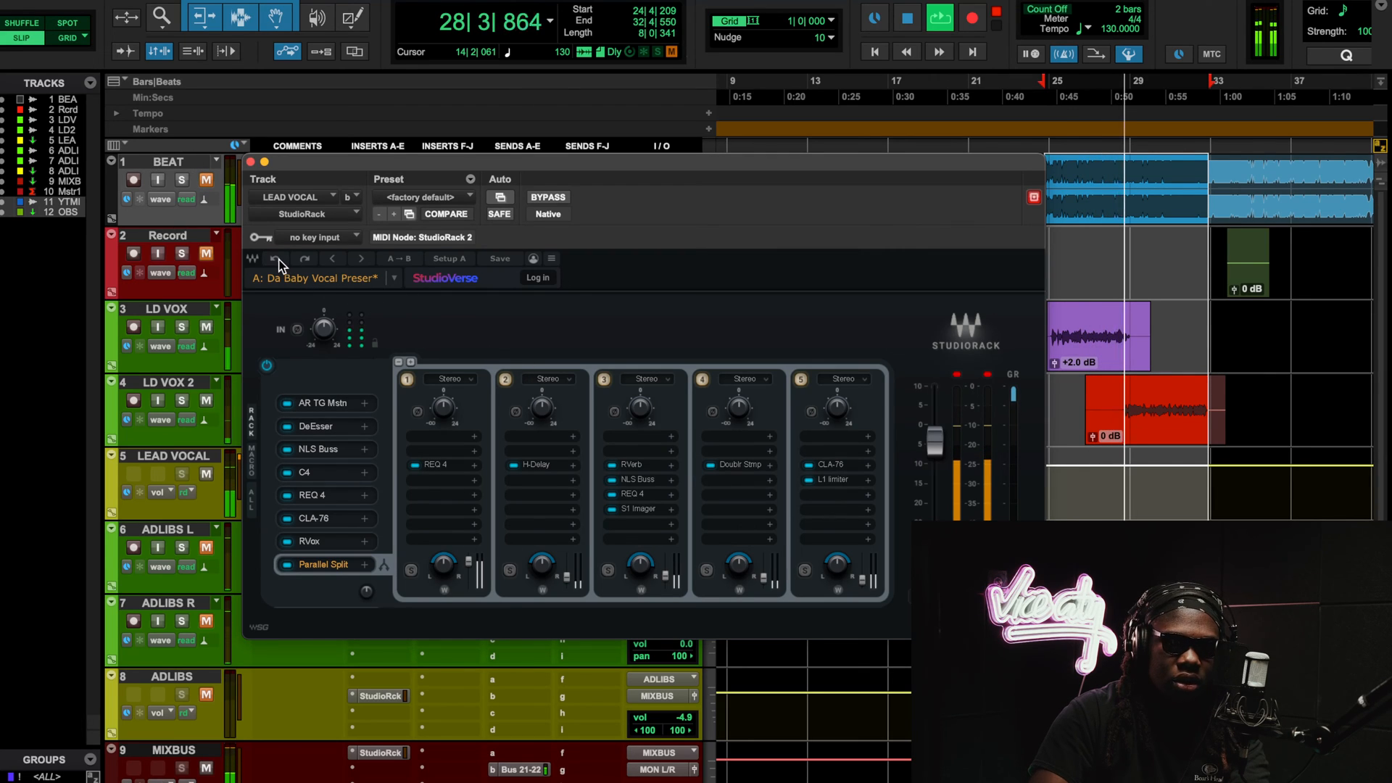
click(303, 258)
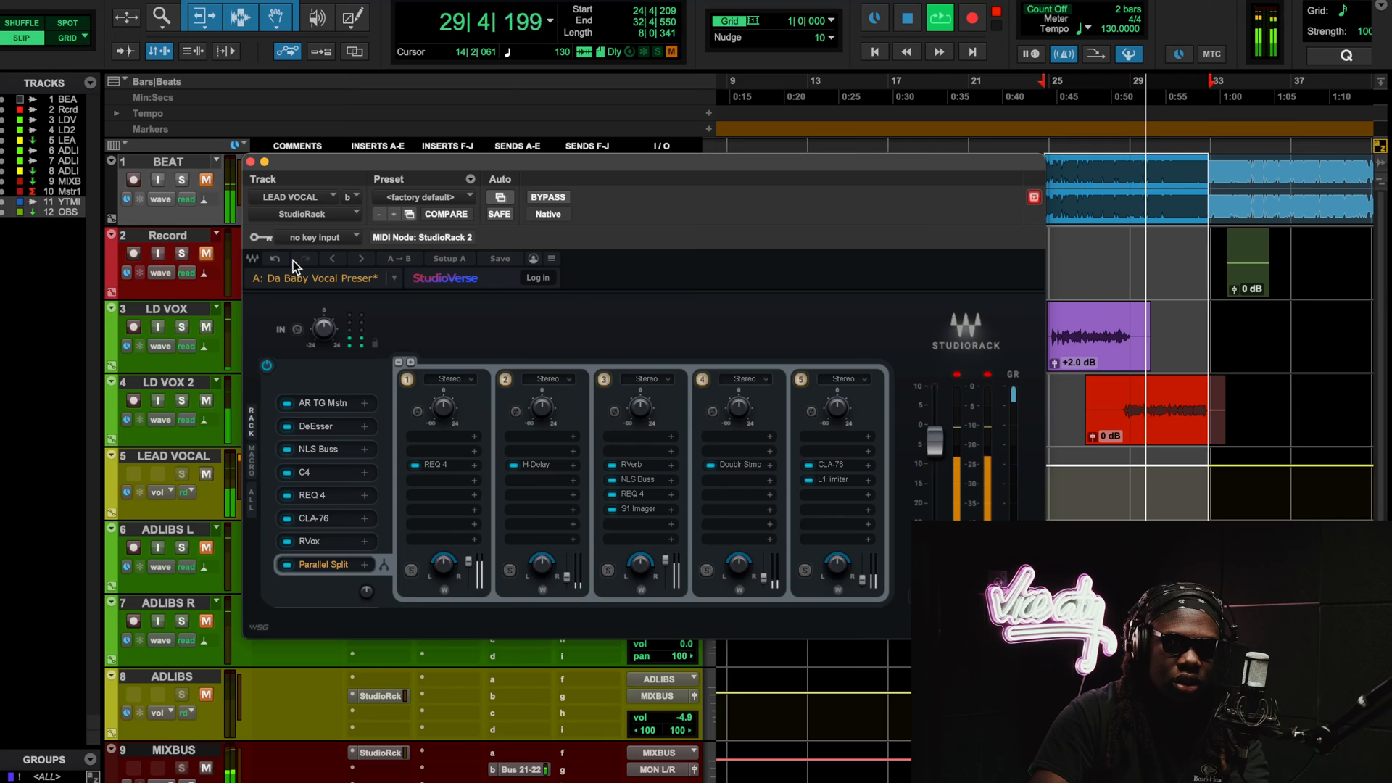
click(275, 259)
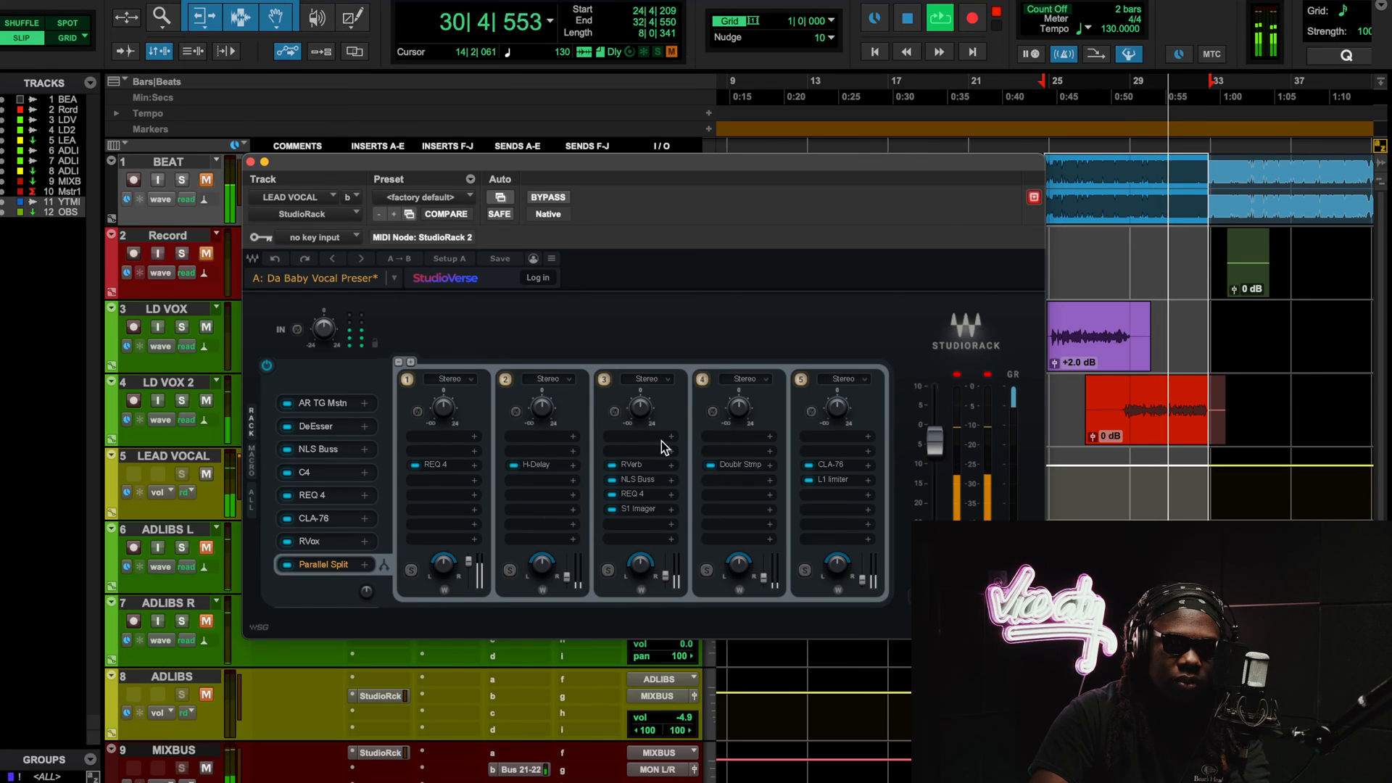
Compare the loop with the third parallel chain switched off and on, leave the chain on, and stop playback
click(603, 381)
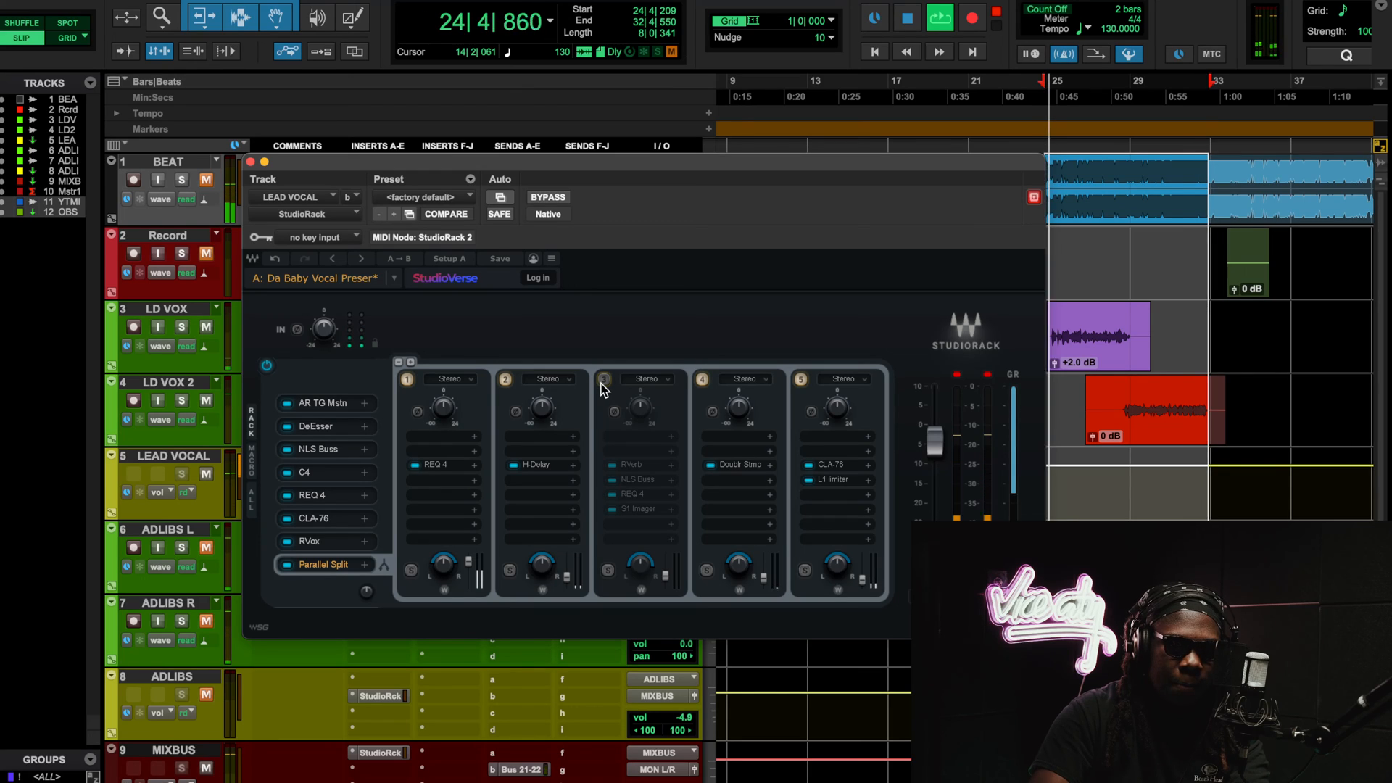
click(603, 381)
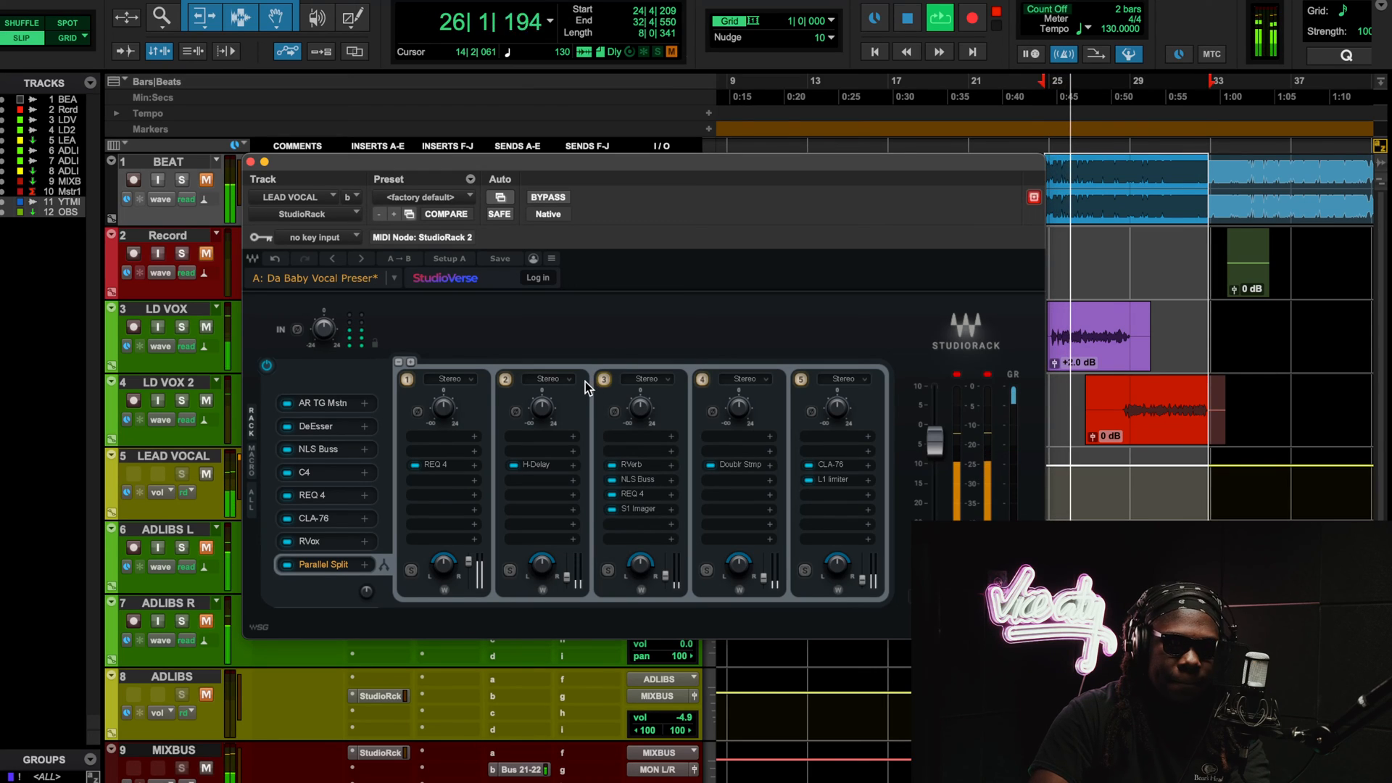
click(604, 380)
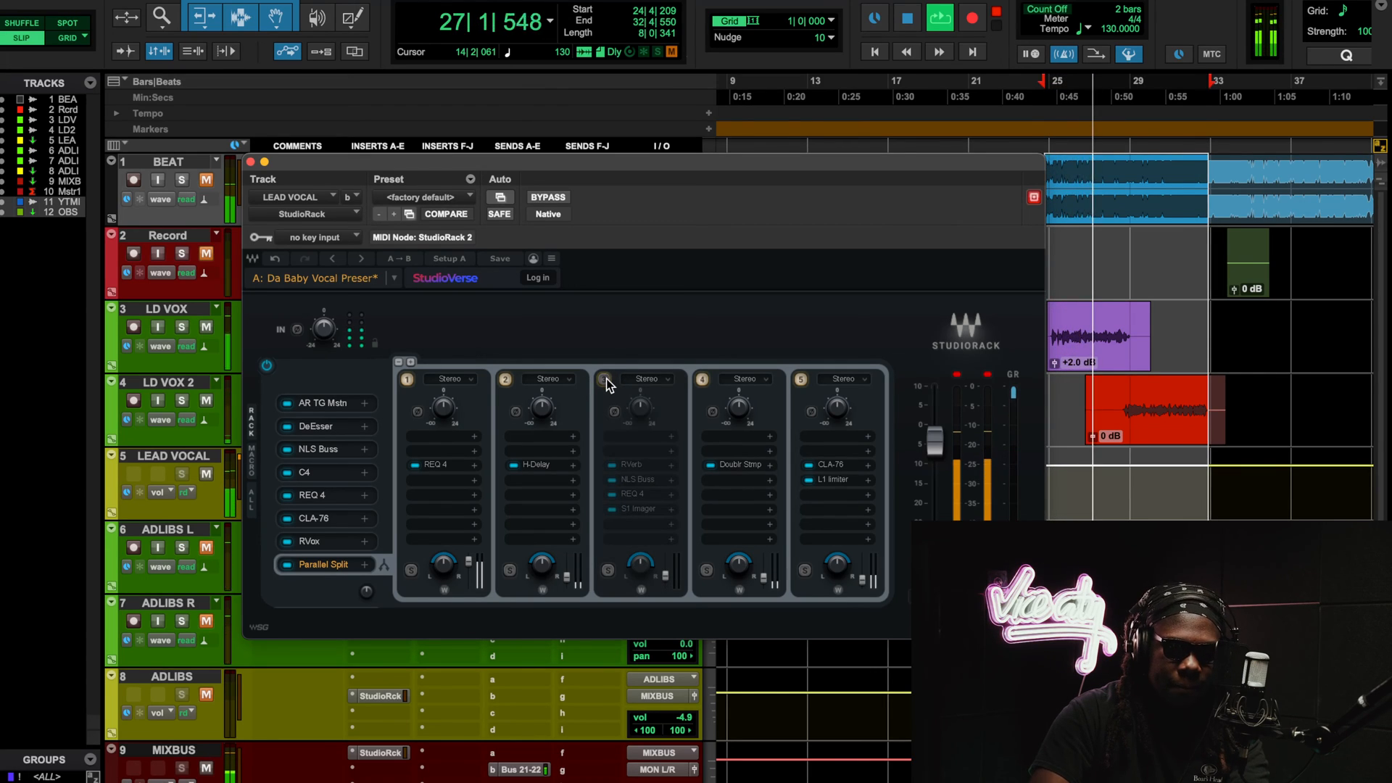
click(605, 380)
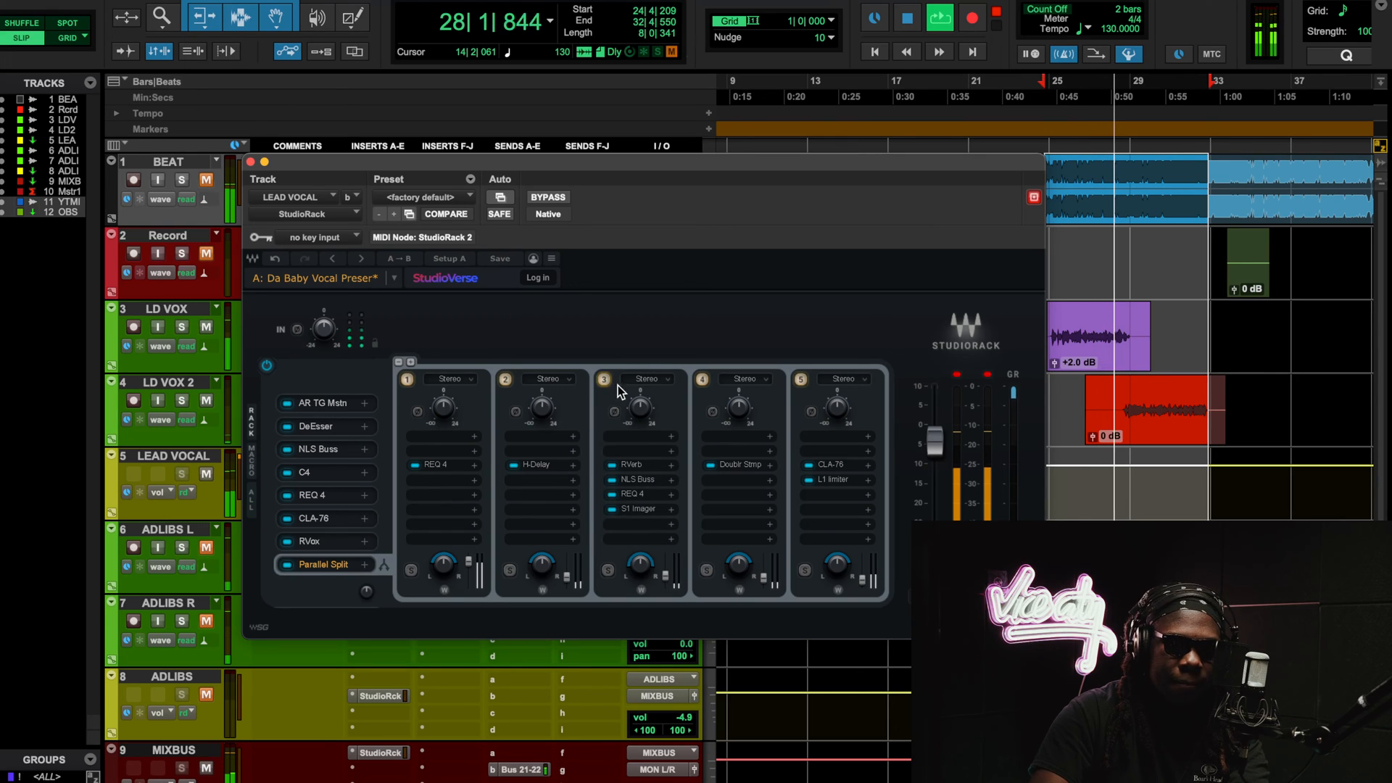
key(space)
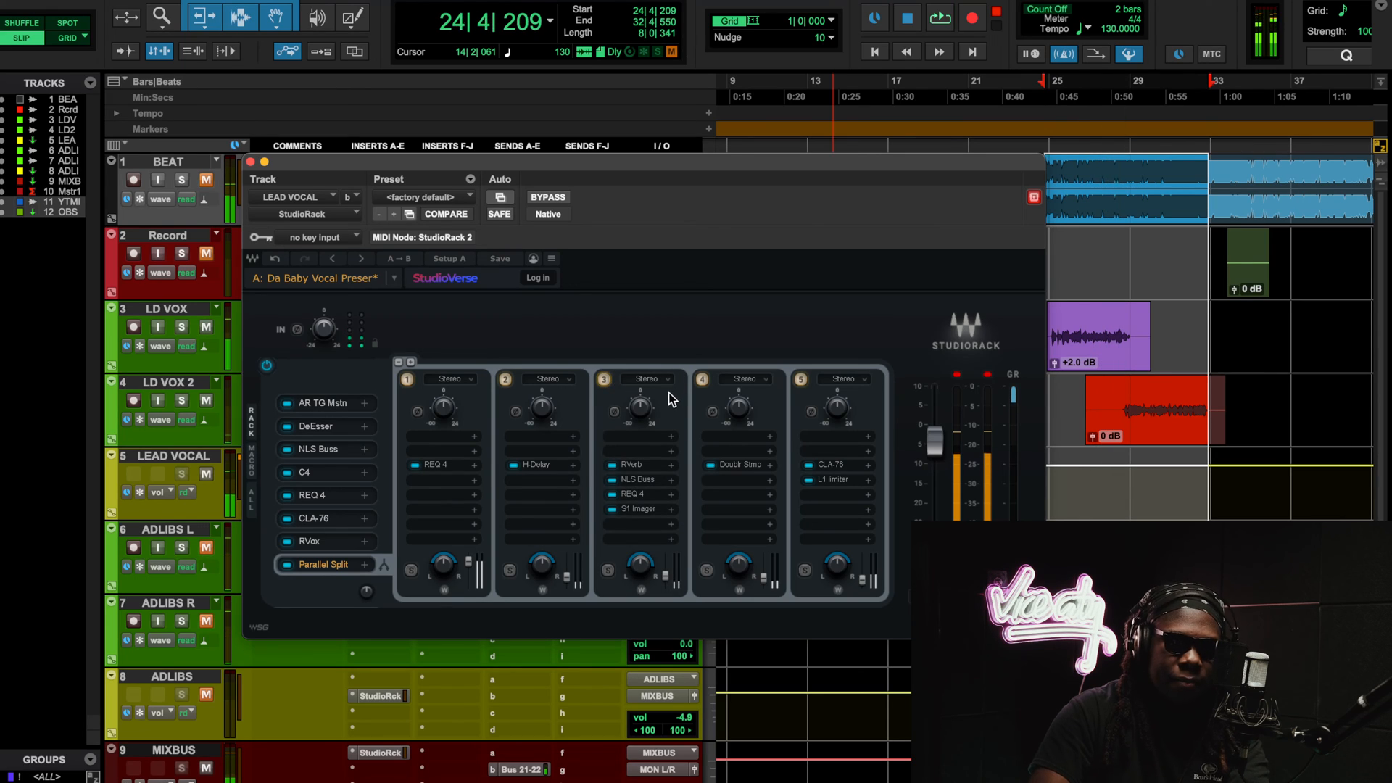
Open the third chain's NLS Buss, examine its Spike studio and drive settings, and close the plugin
click(638, 480)
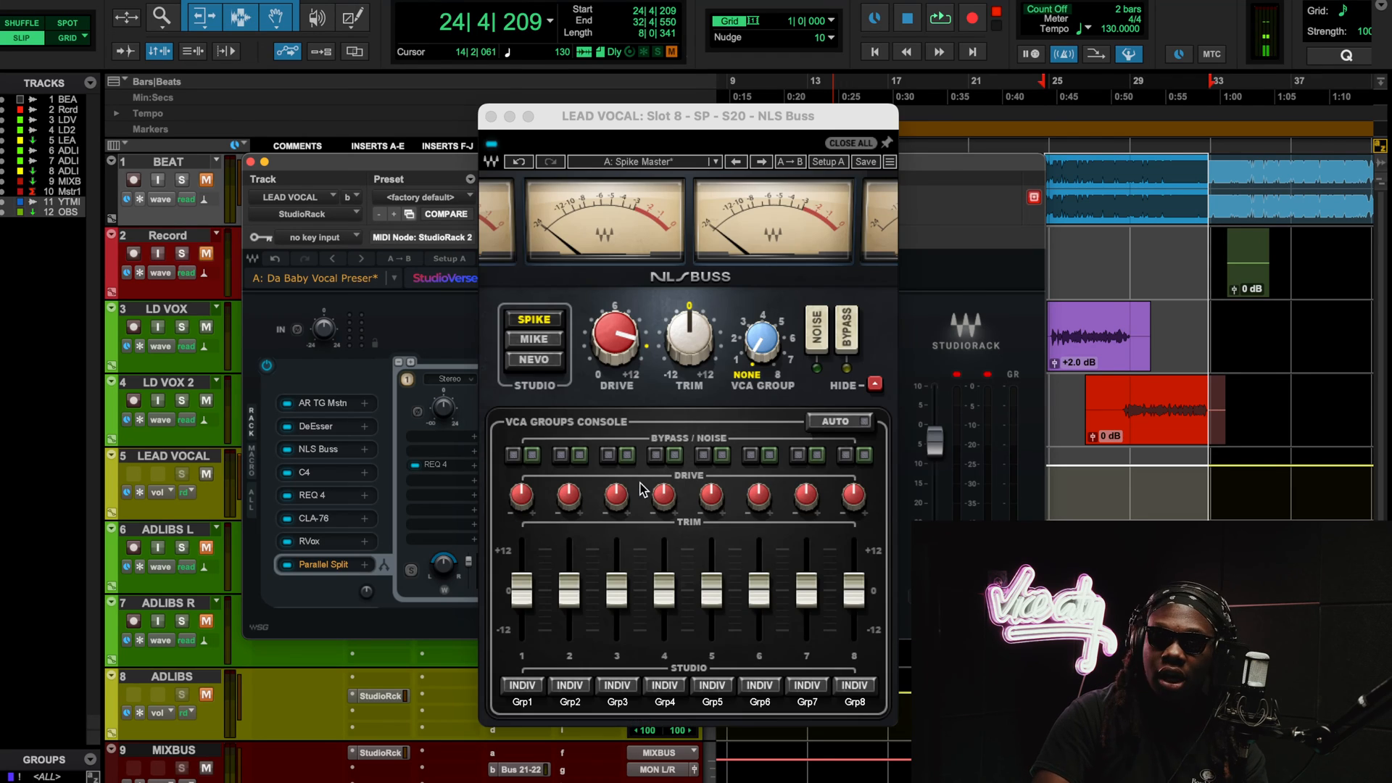
drag(695, 128, 451, 125)
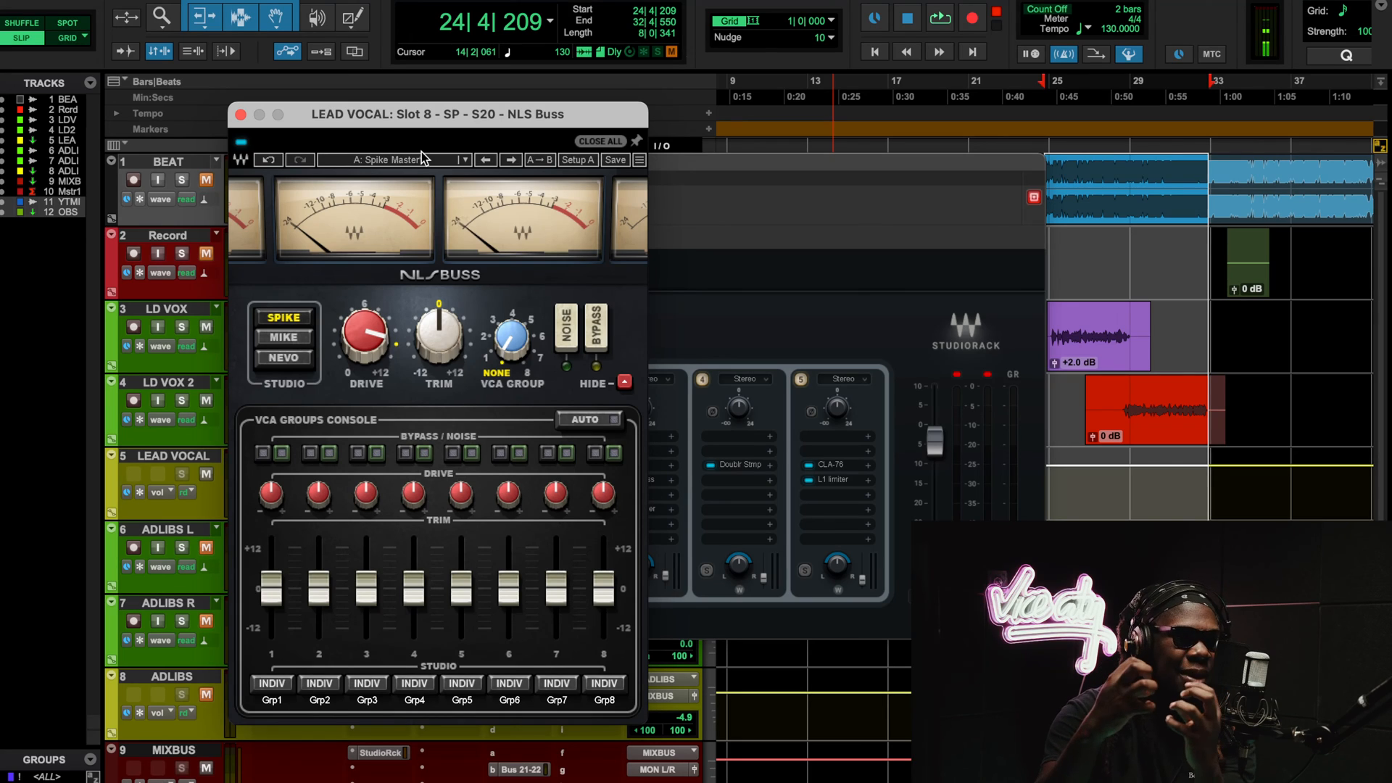
click(240, 114)
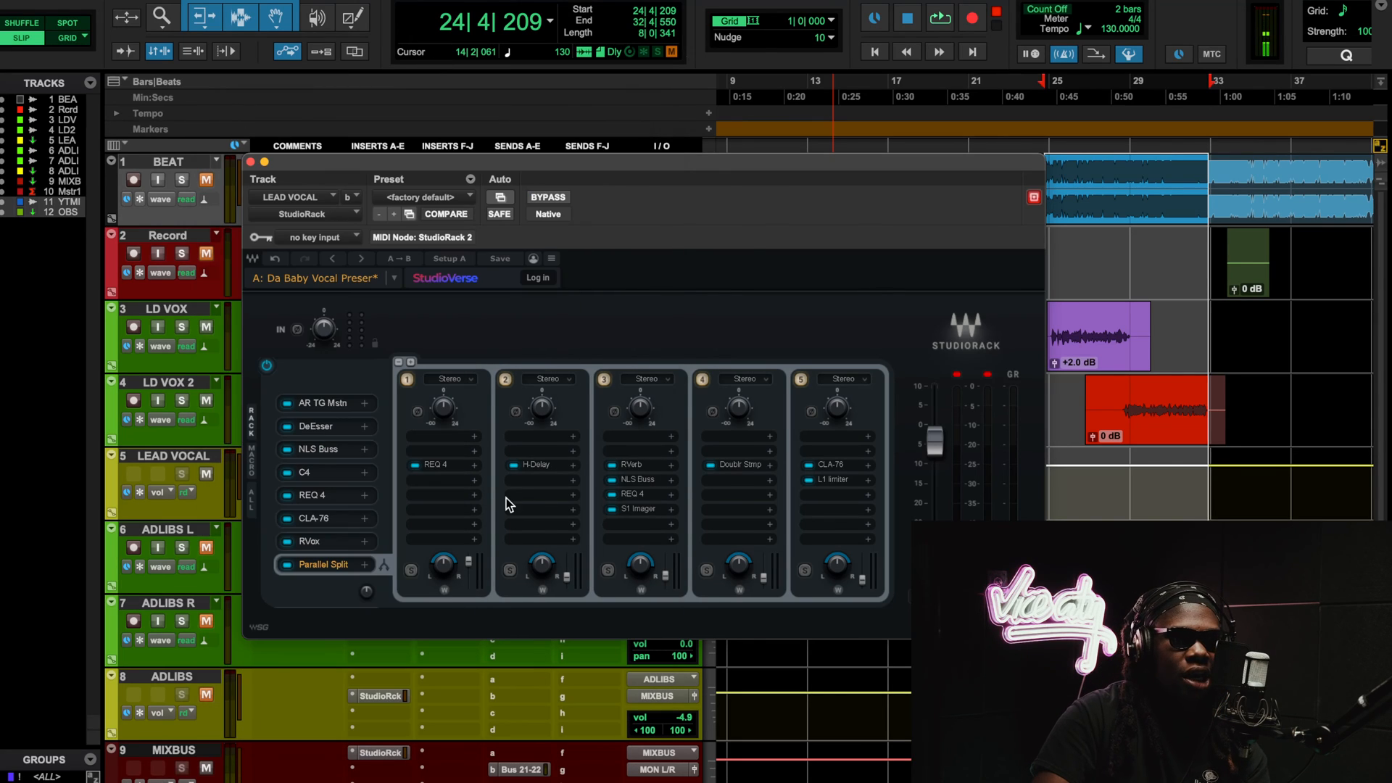
Examine the fourth chain's Doubler and its Detune control, then audition that chain's level during loop playback and stop
click(729, 467)
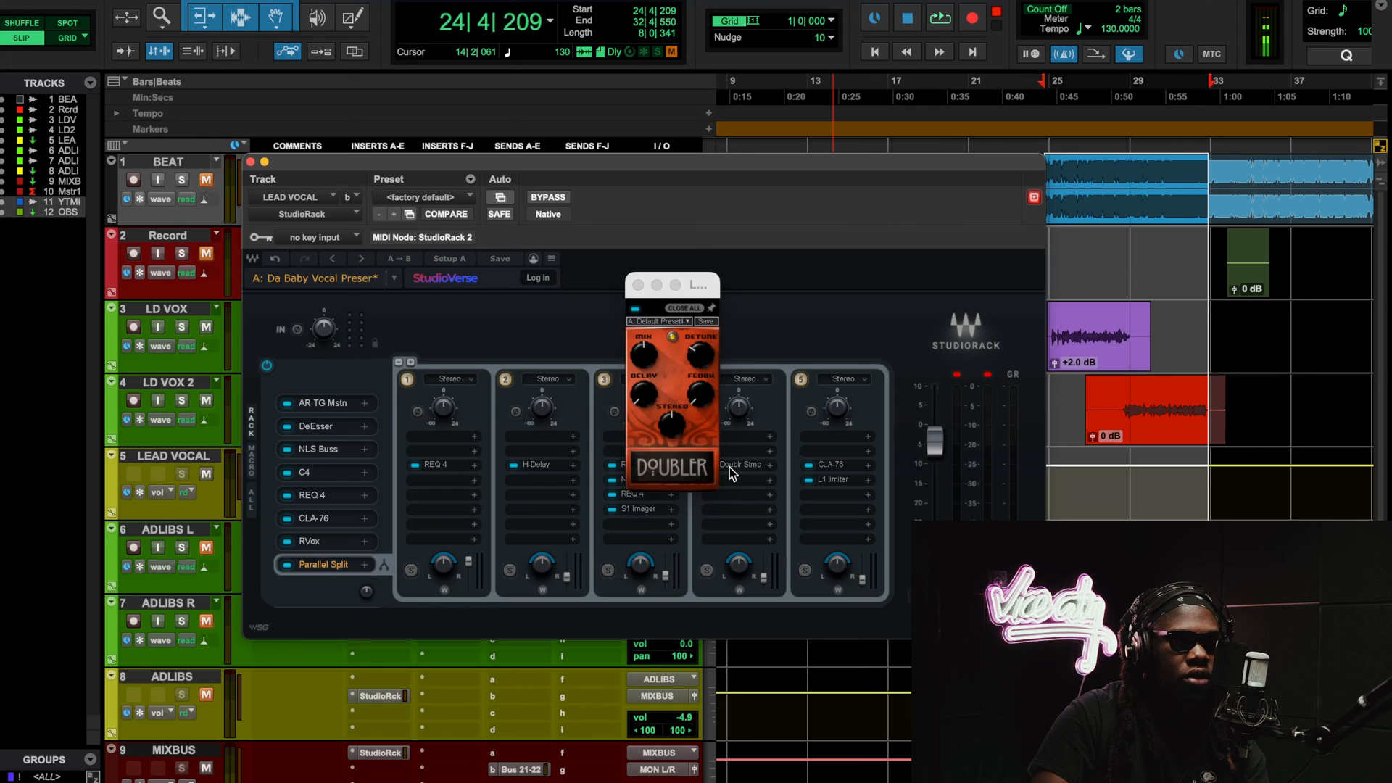
drag(692, 286, 458, 245)
mouse_move(450, 313)
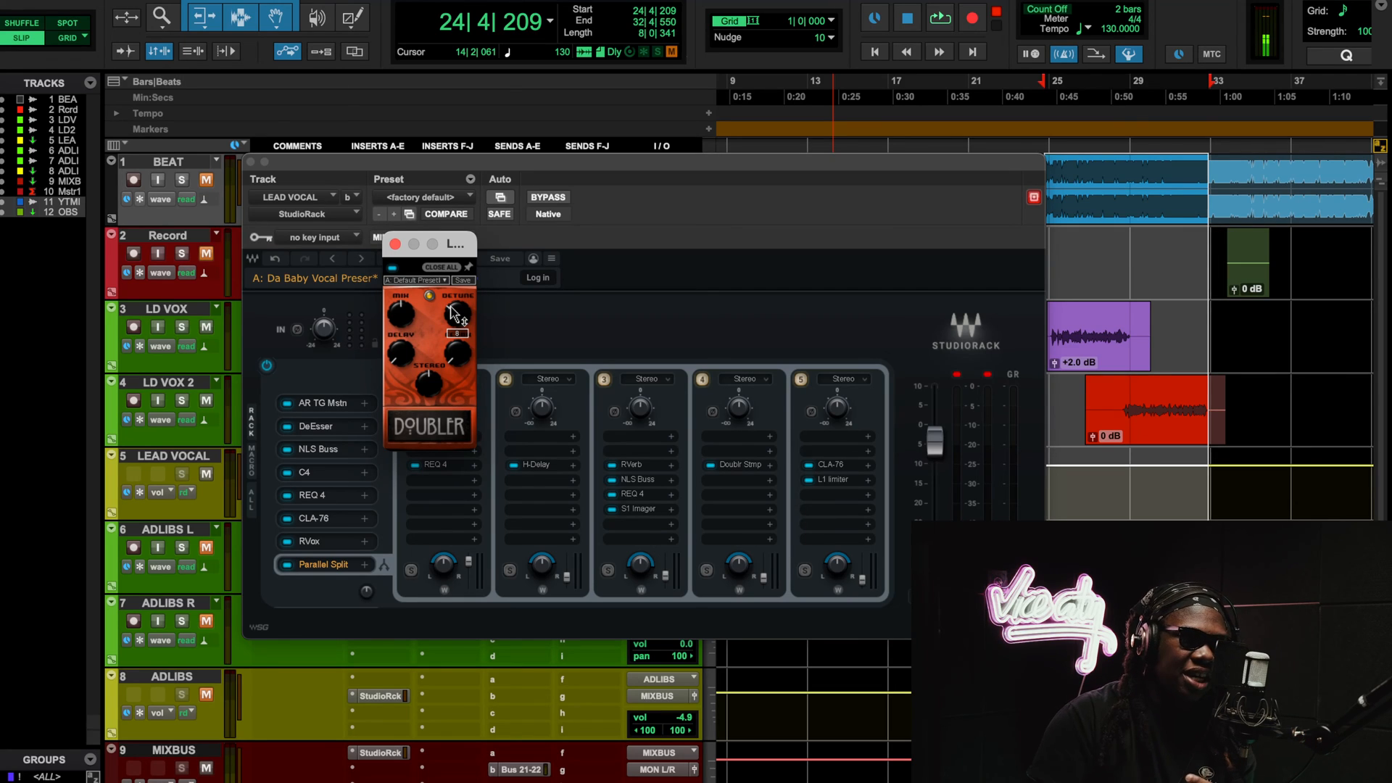
key(space)
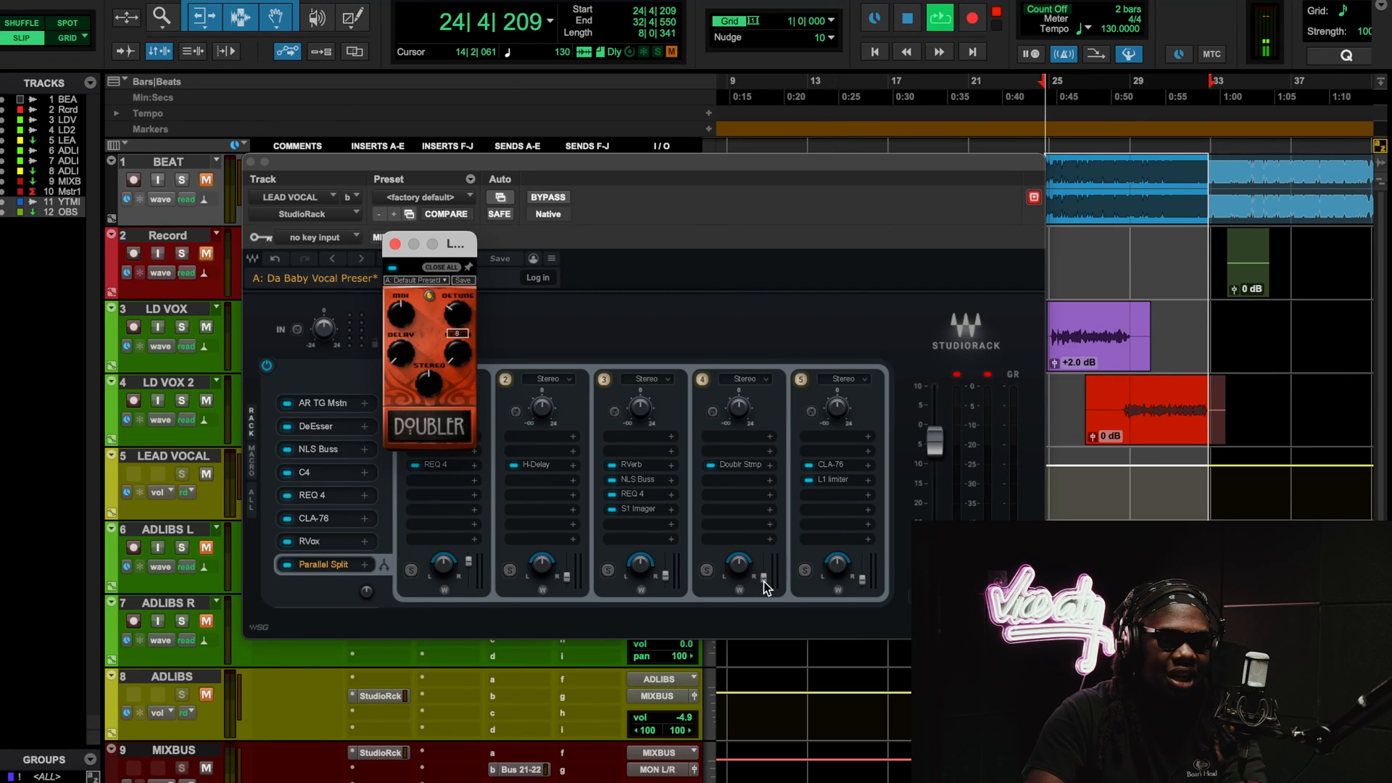
drag(762, 579, 763, 578)
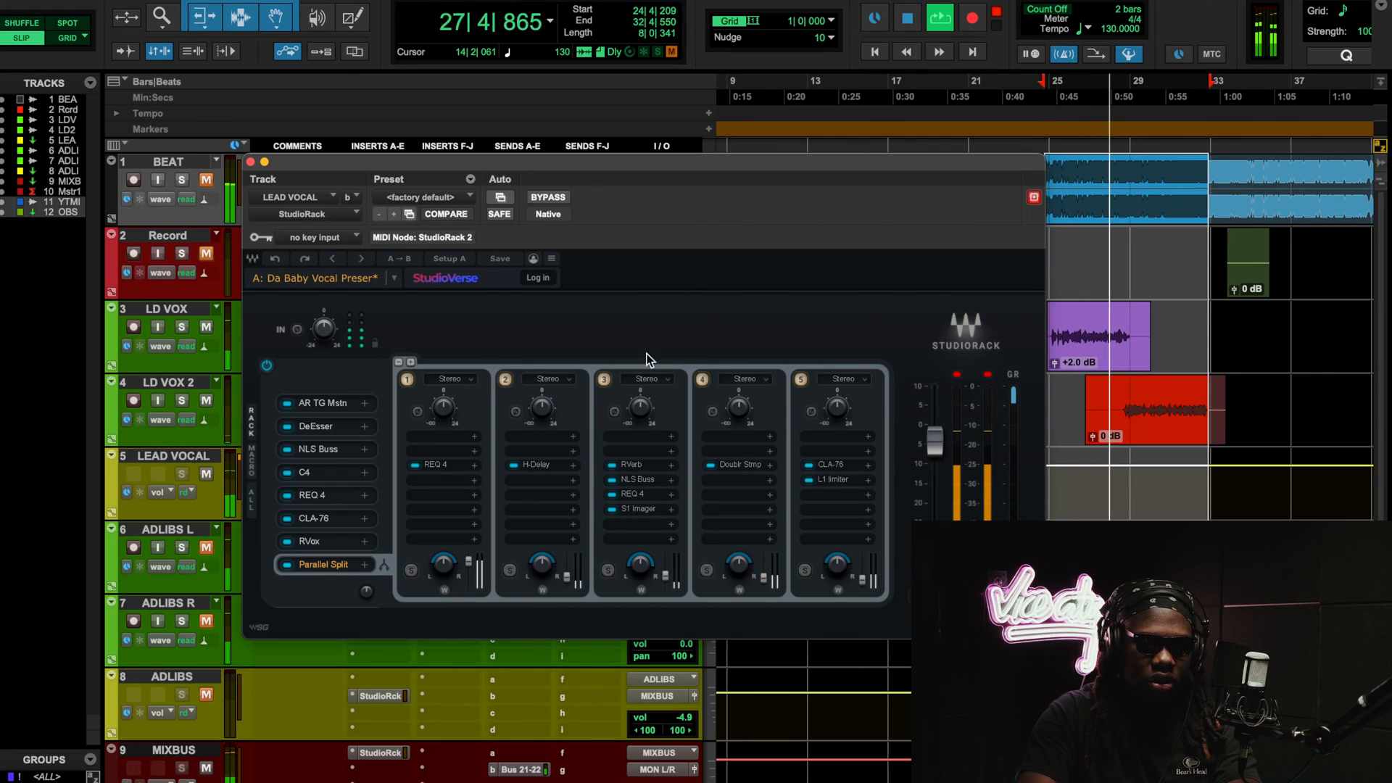
key(space)
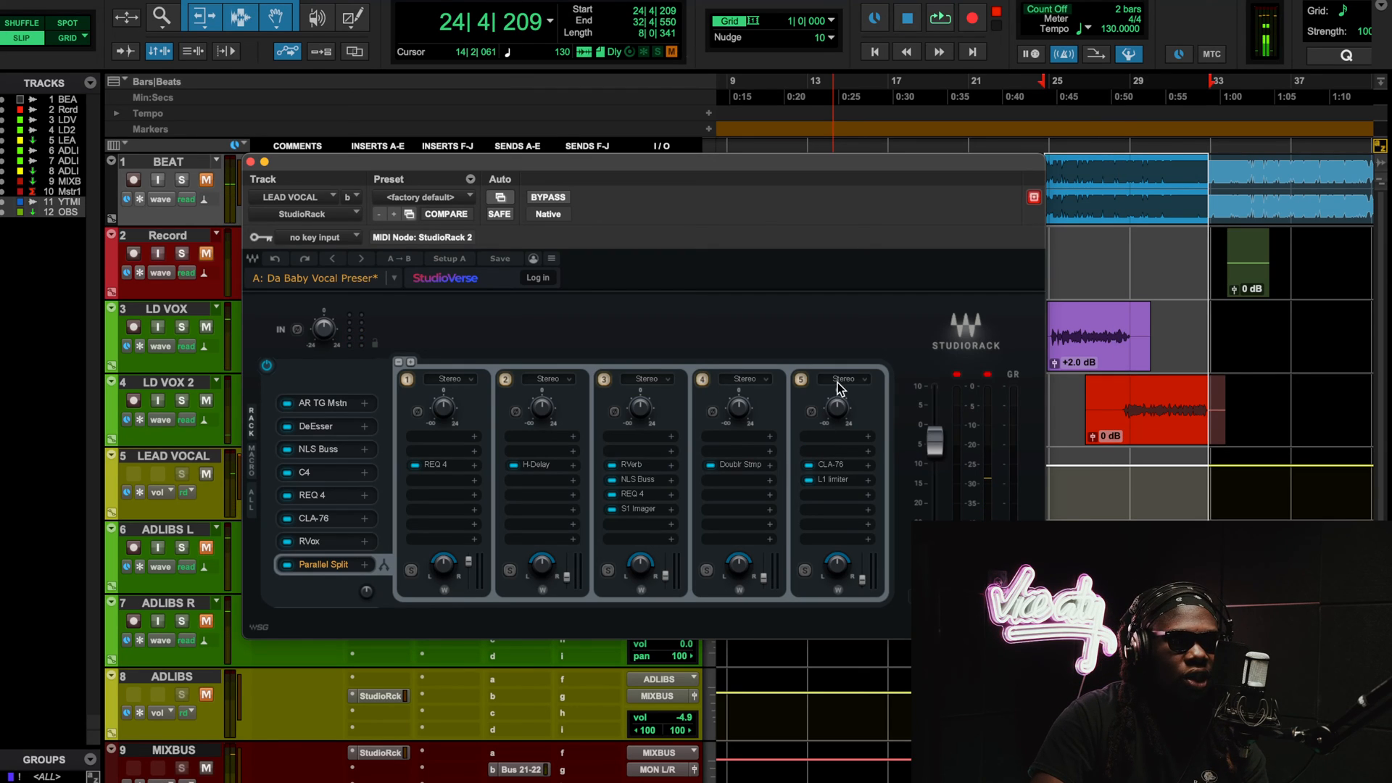
Examine the fifth chain's CLA-76 attack, release and All-ratio compression settings, and close the plugin
click(828, 461)
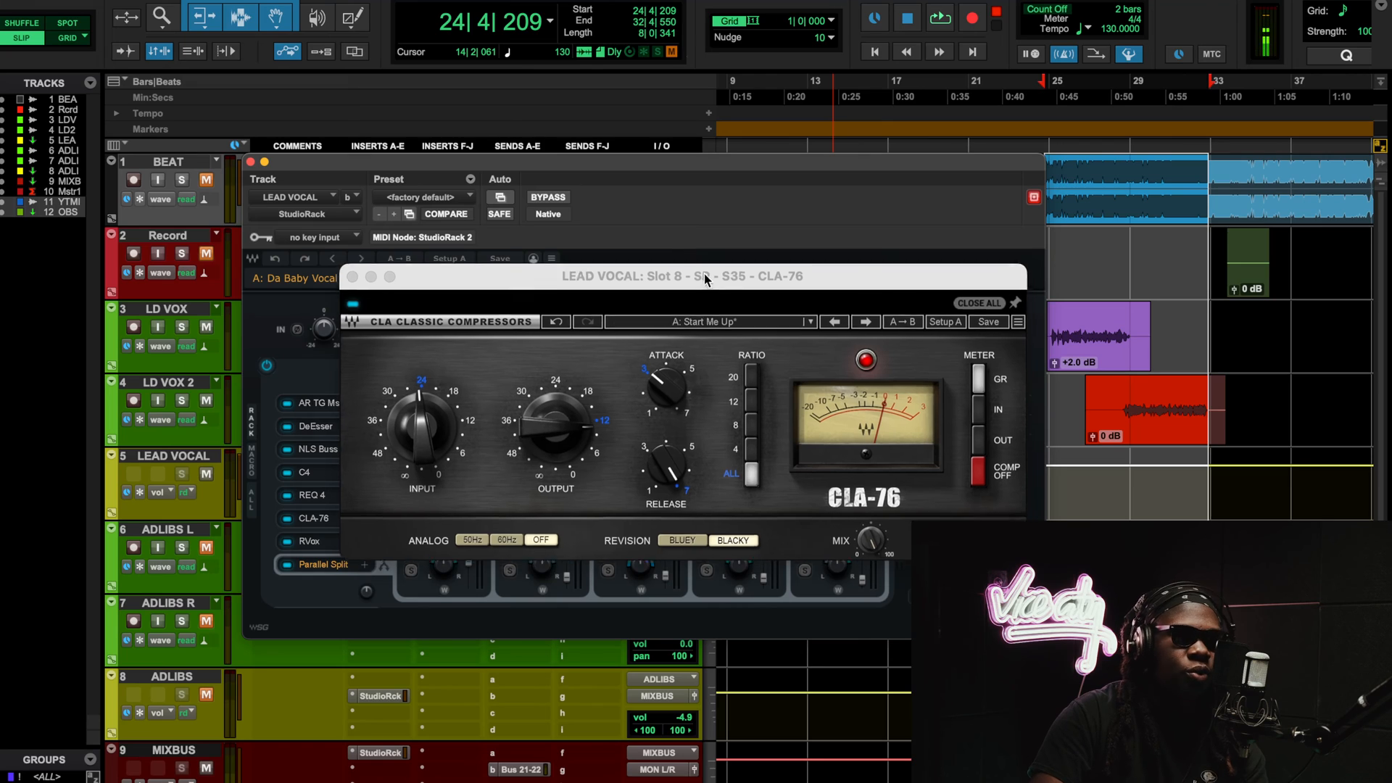
drag(703, 273, 598, 229)
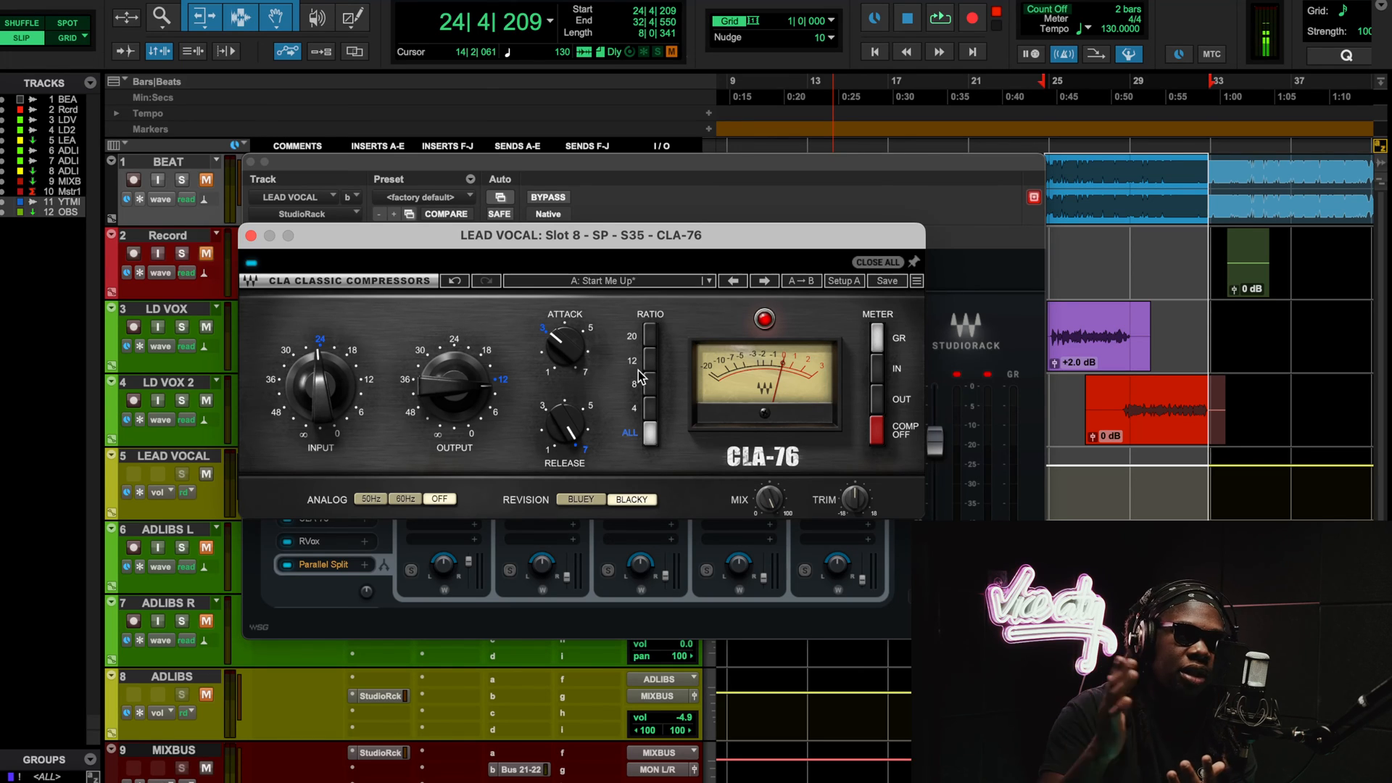
click(251, 236)
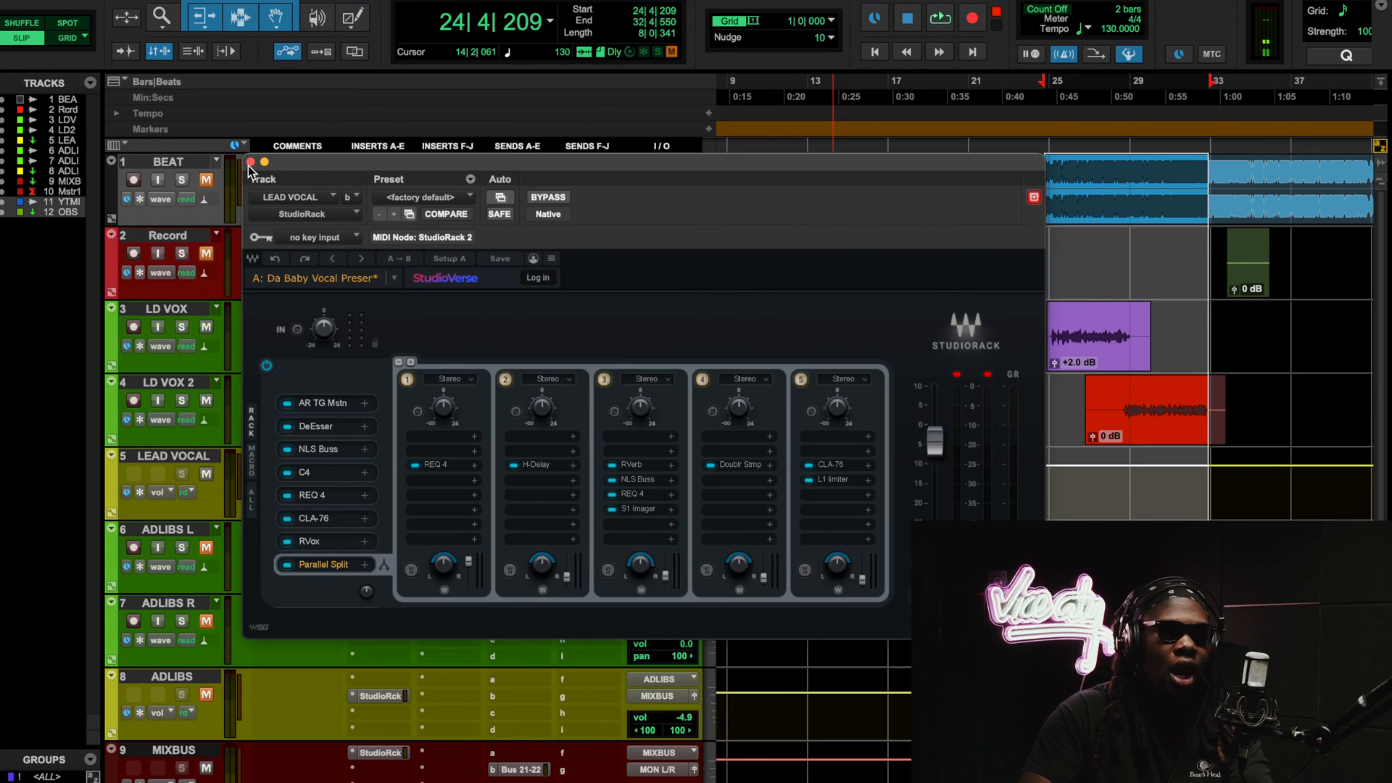
Close the StudioRack, unmute the ADLIBS L, ADLIBS R and ADLIBS tracks, and start loop playback
click(250, 162)
scroll(270, 393, down, 3)
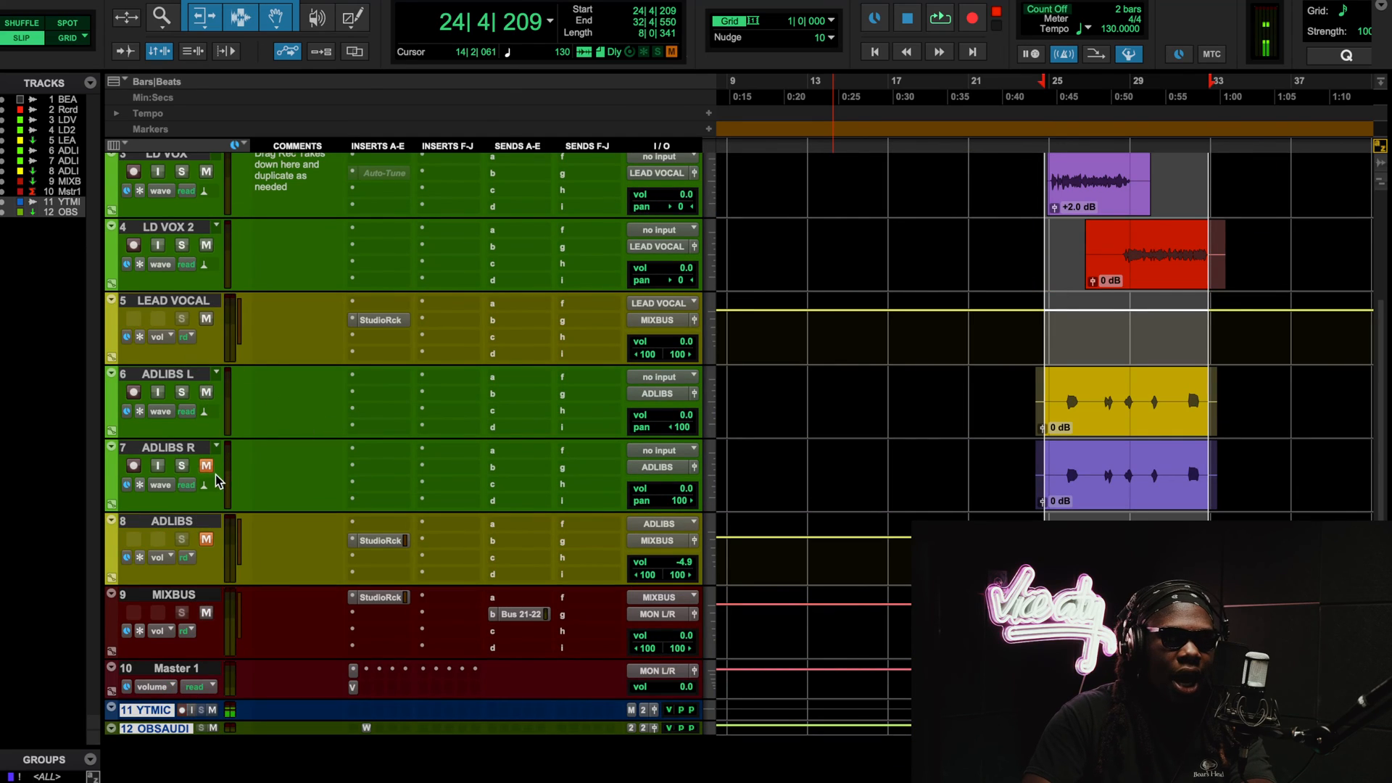
click(194, 447)
click(206, 539)
scroll(242, 497, up, 2)
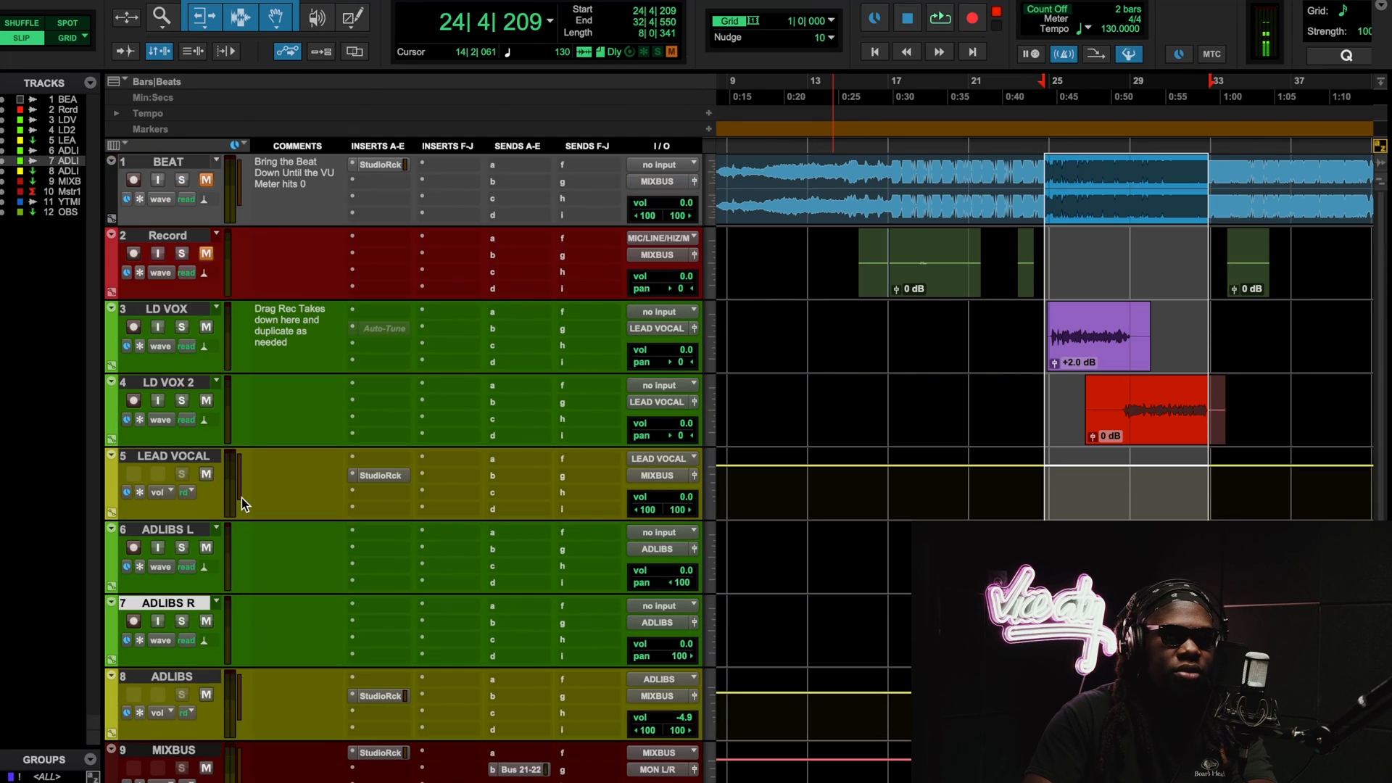
key(space)
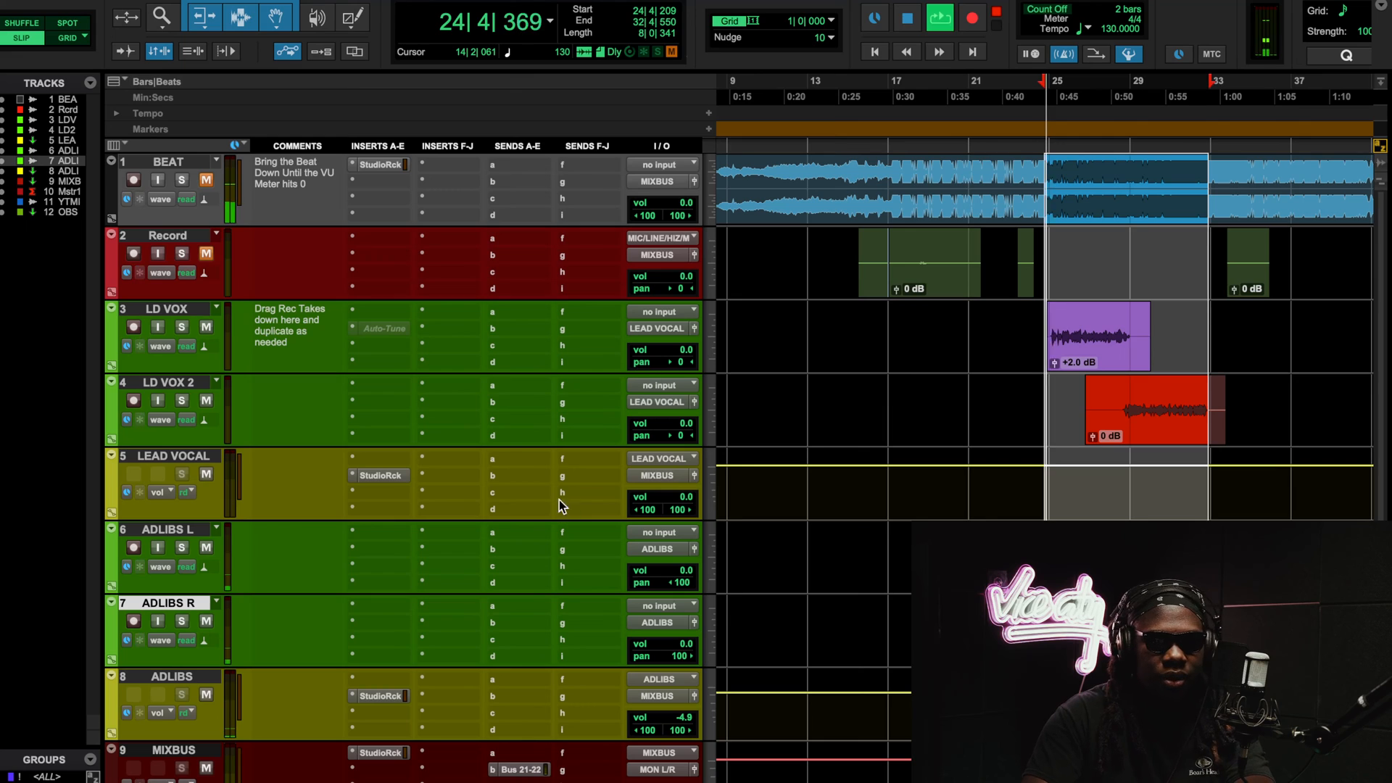
Open the ADLIBS track's StudioRack, enable ValhallaSupermassive in the second parallel chain during loop playback, and stop playback
scroll(559, 499, down, 2)
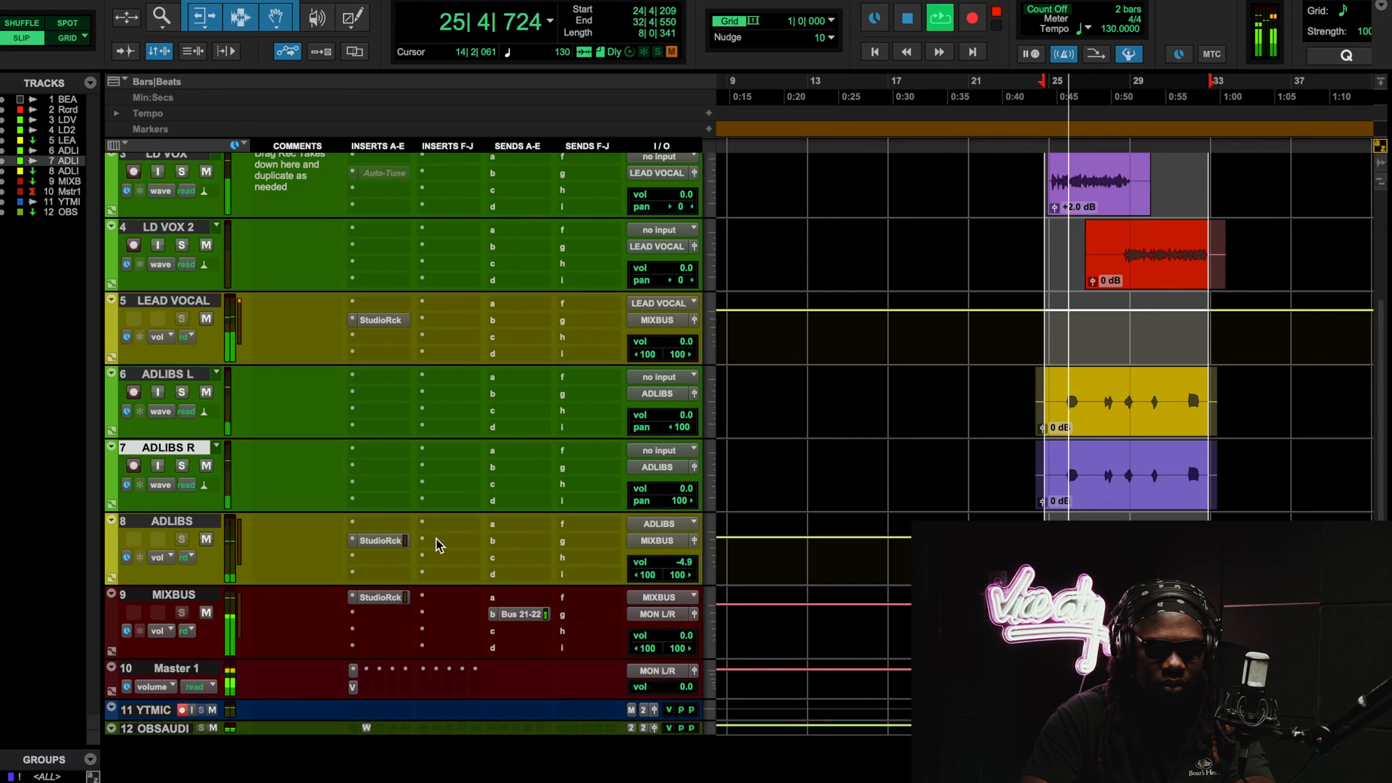
click(401, 542)
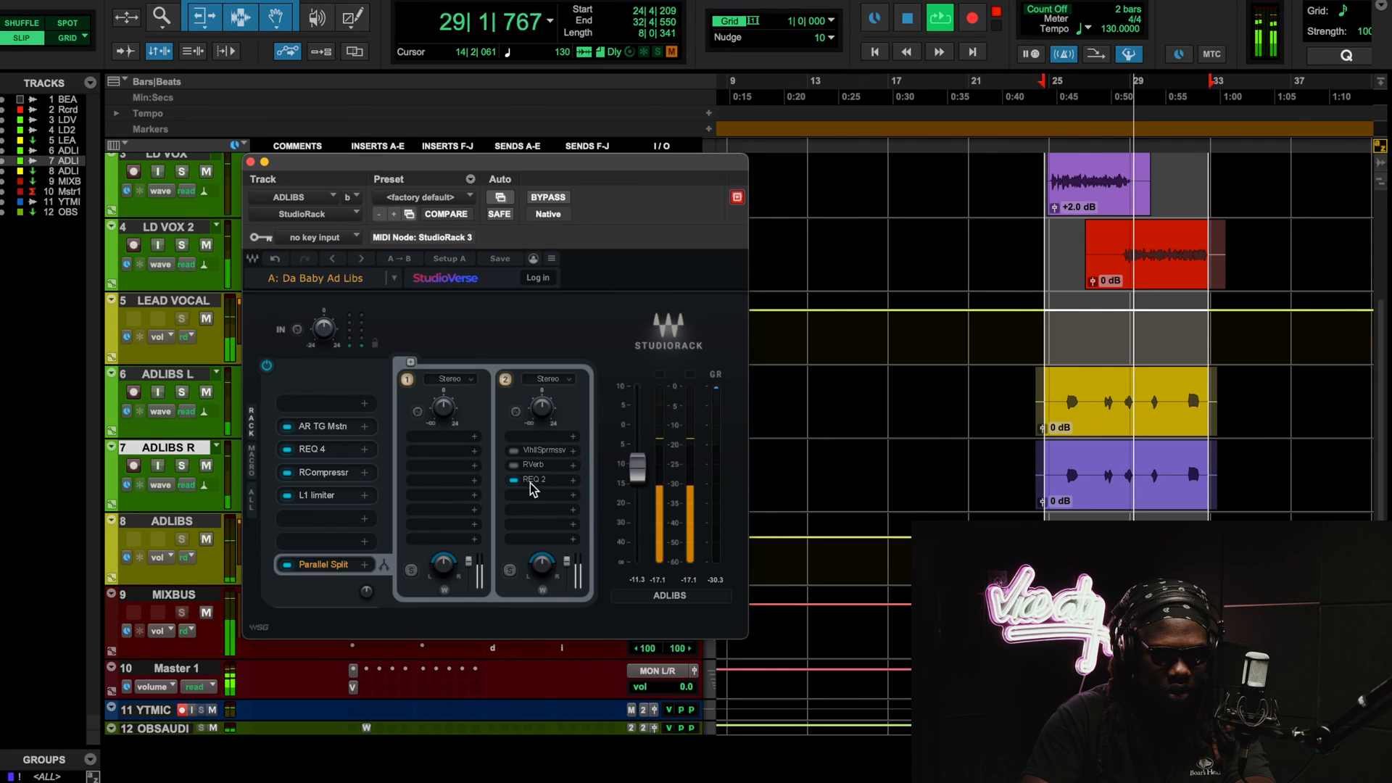
click(513, 450)
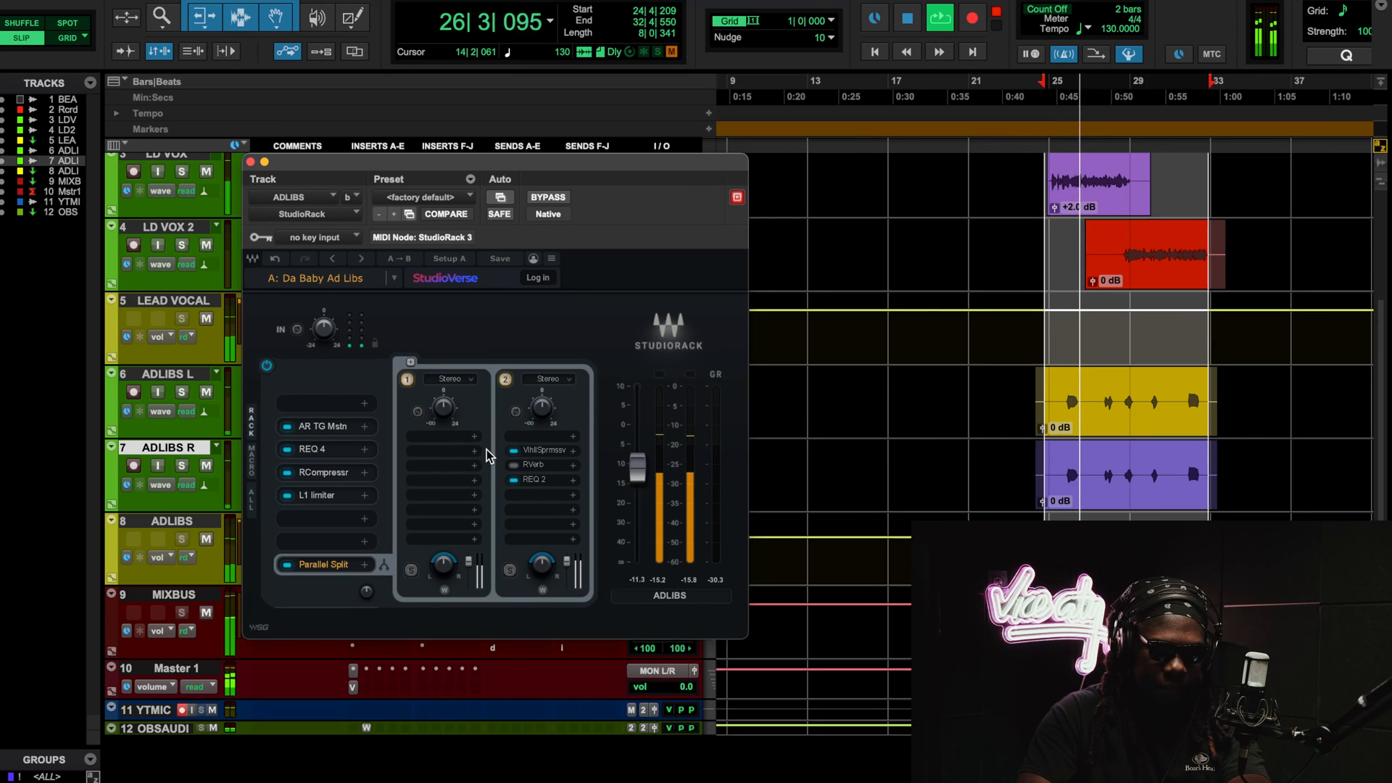
key(space)
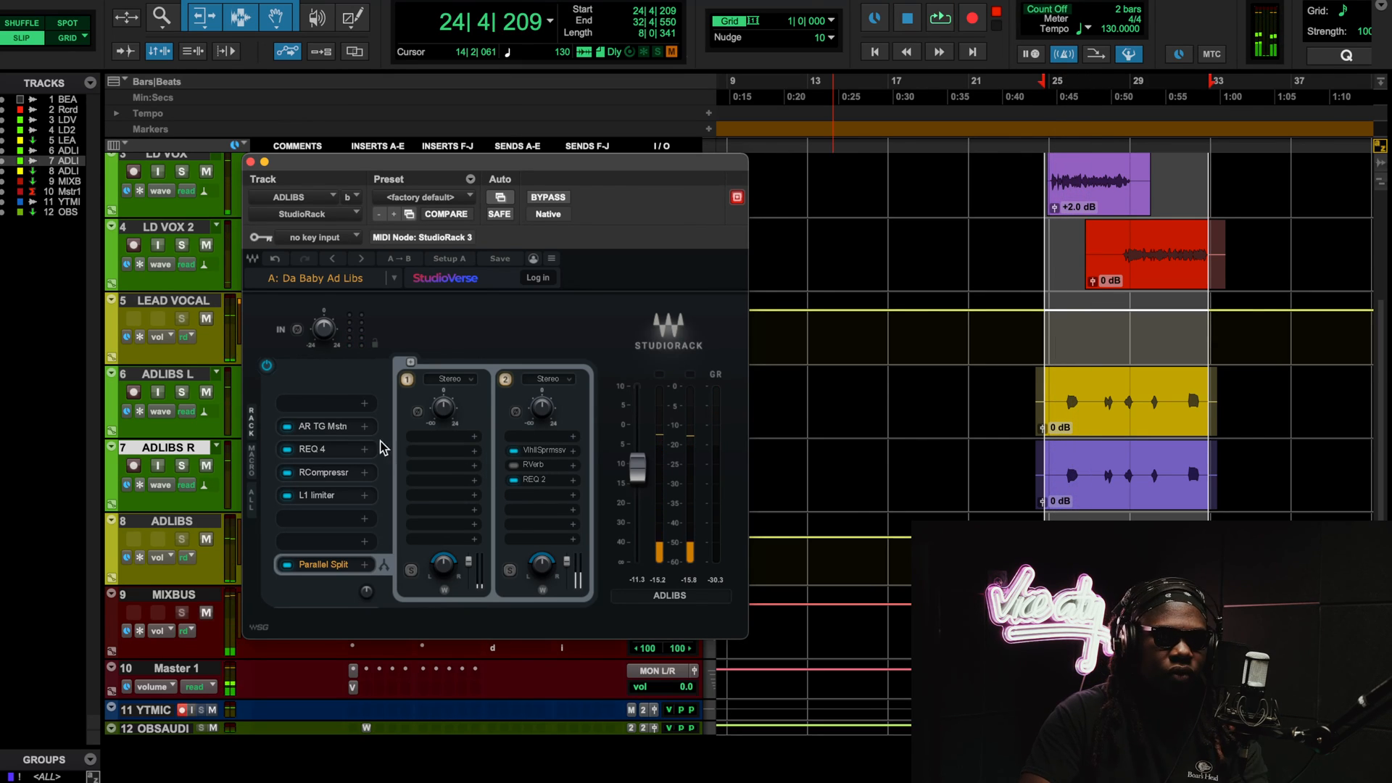
Open the ADLIBS rack's AR TG Mastering plugin, examine its settings with a short loop playback, and close it
click(333, 426)
drag(662, 172, 555, 148)
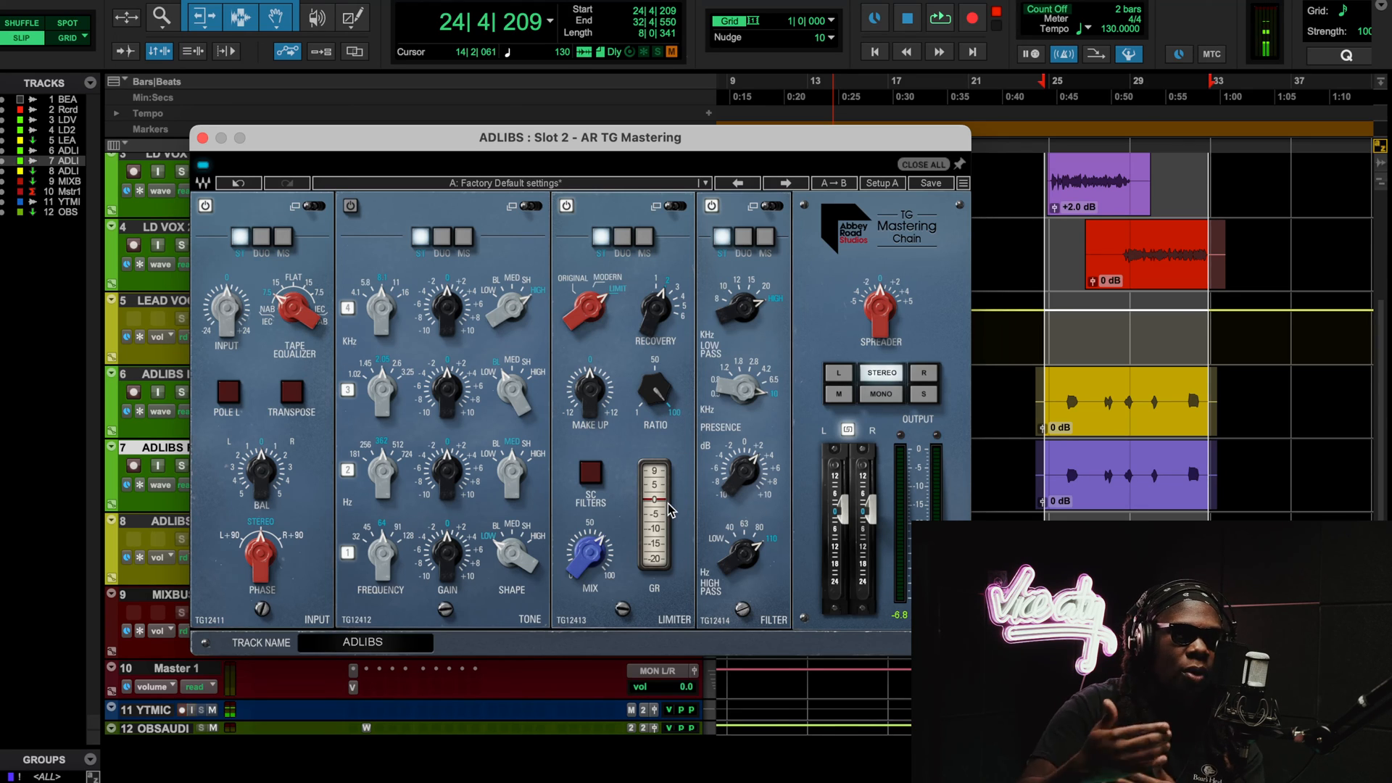
key(space)
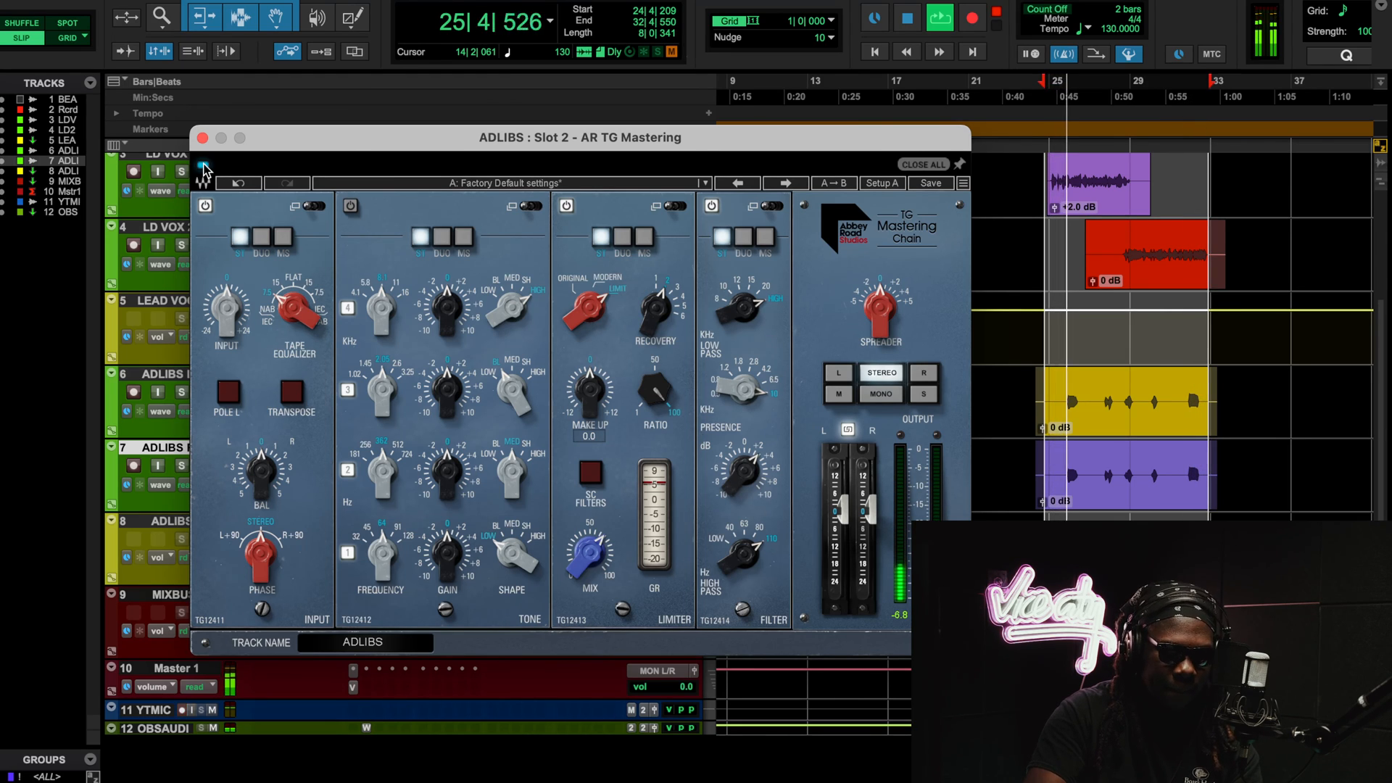
key(space)
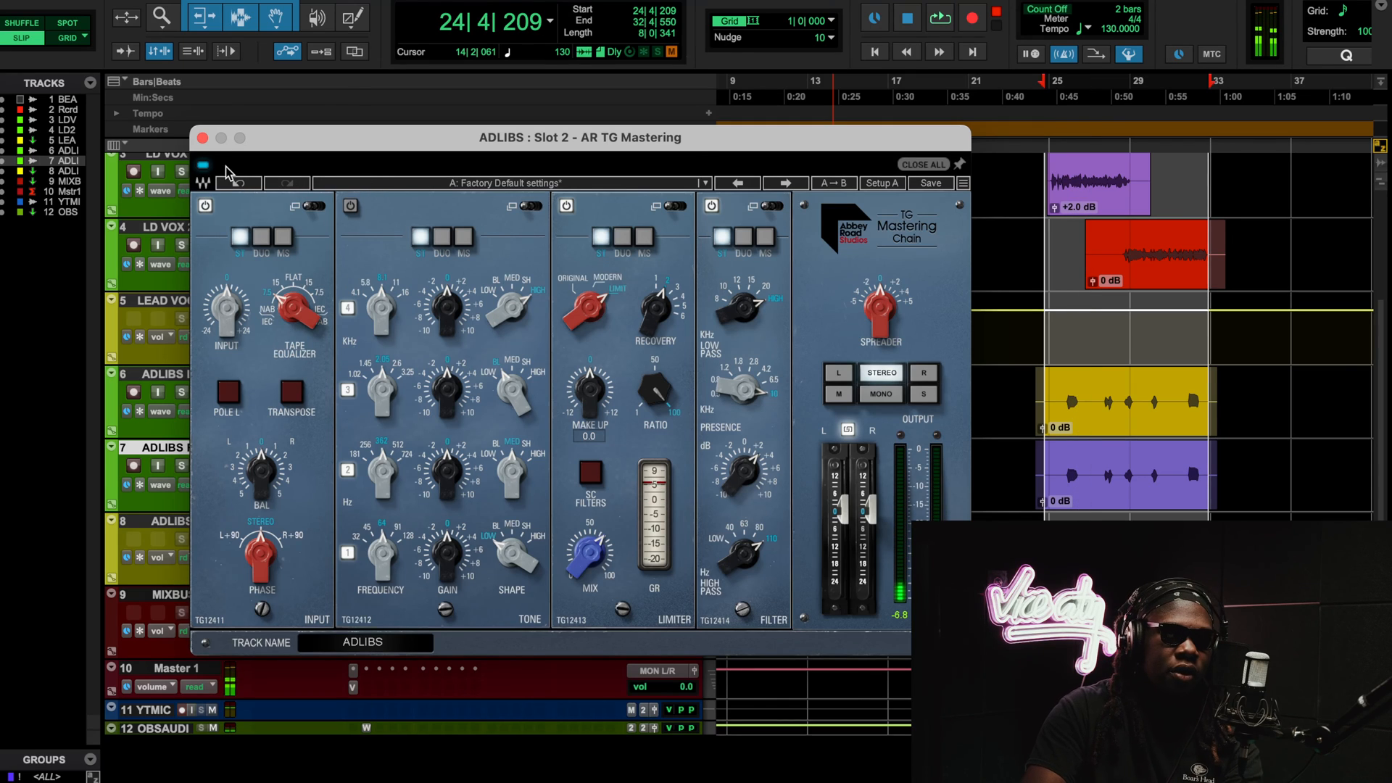
click(203, 138)
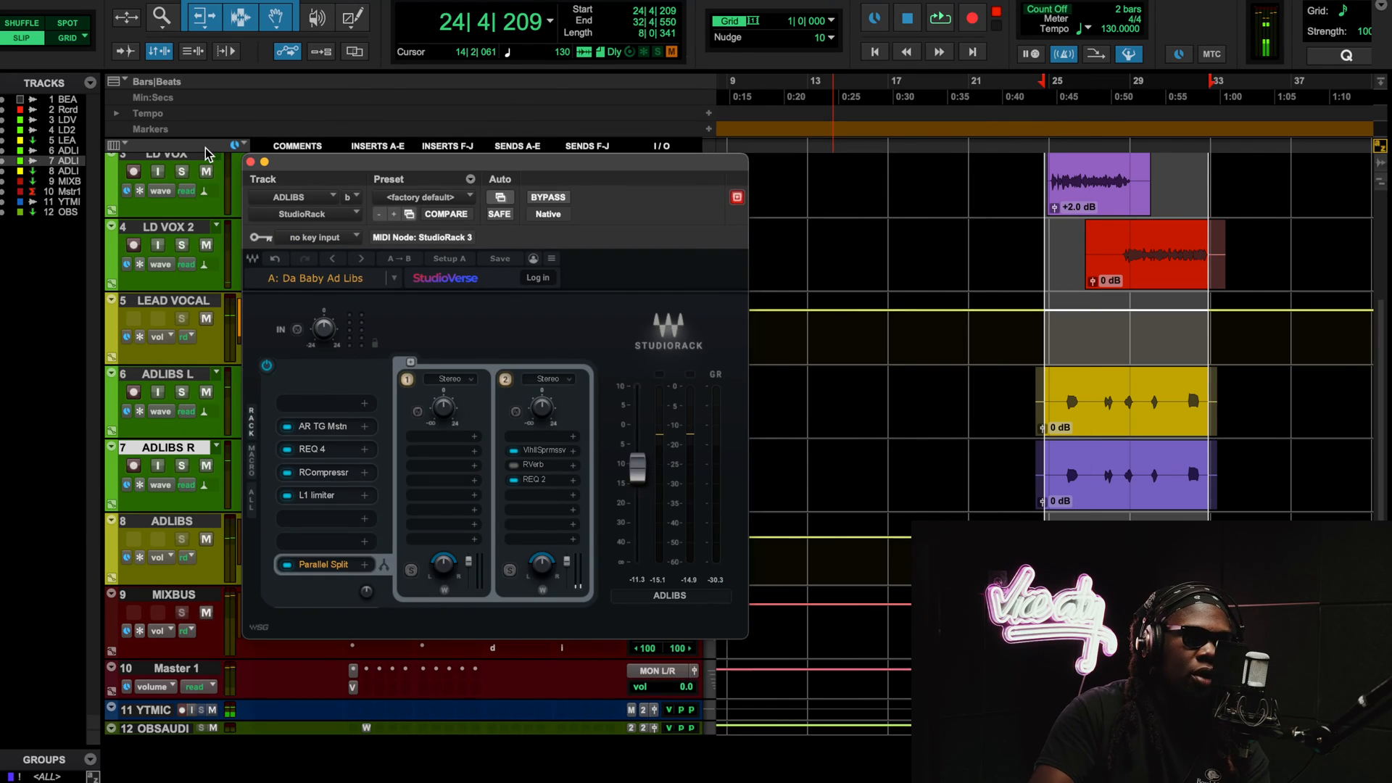
Open the ADLIBS rack's REQ 4 and examine the filter curve and the settings of bands 6 and 5
click(317, 449)
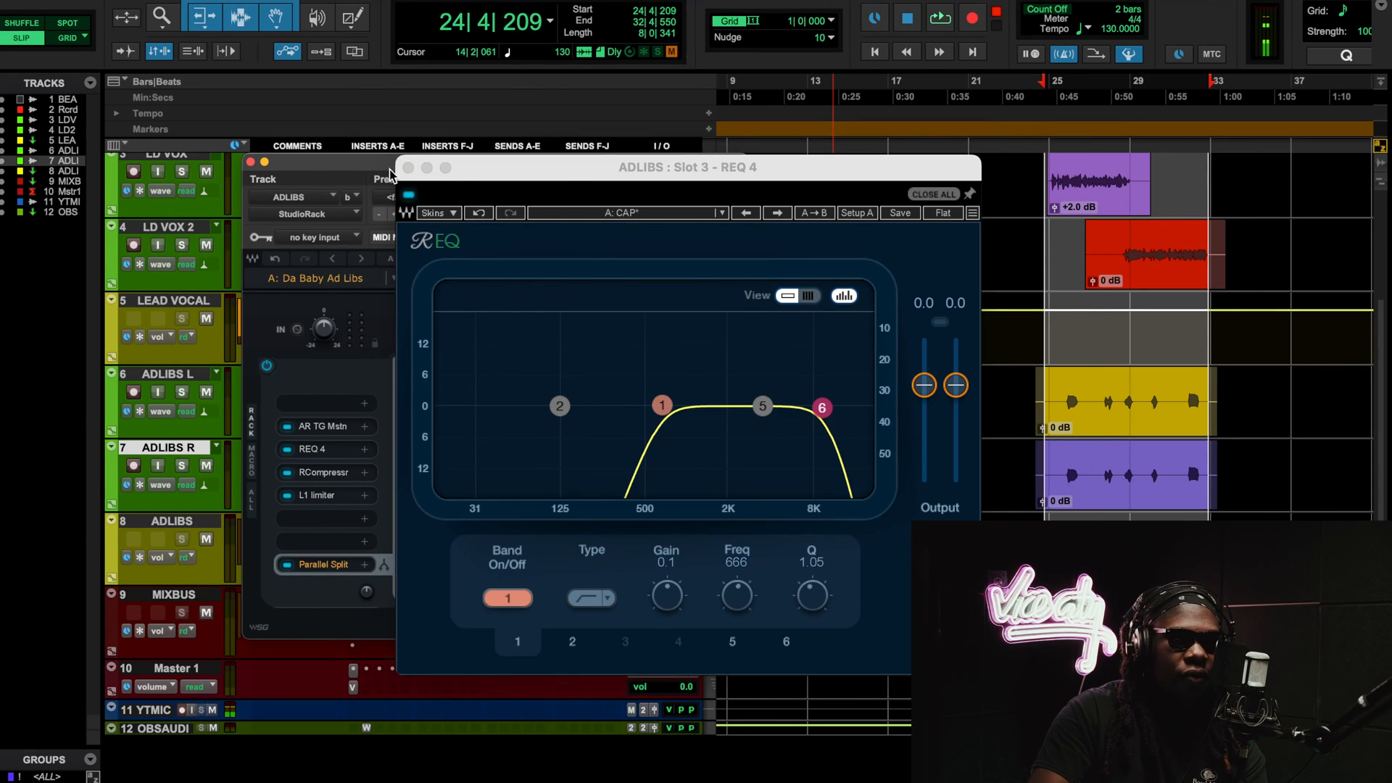
click(823, 410)
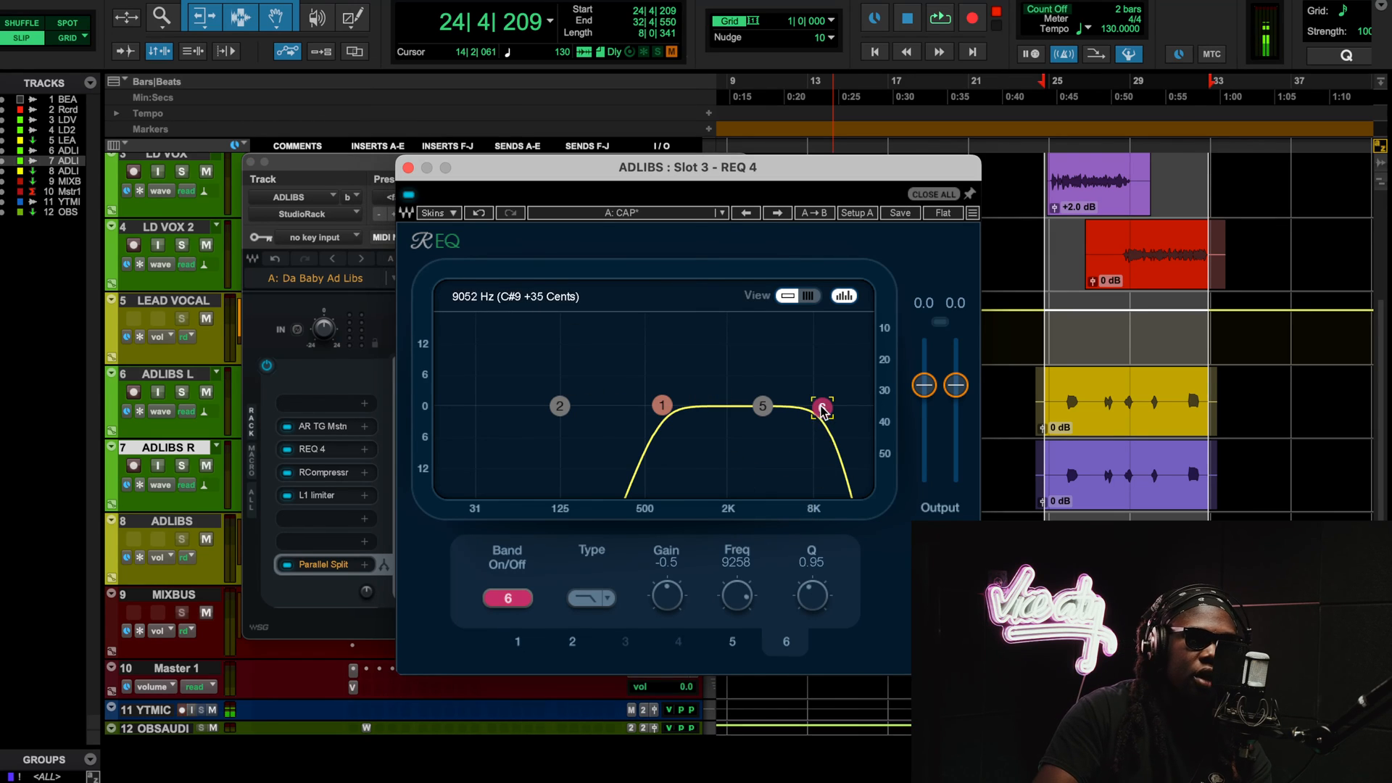
click(761, 407)
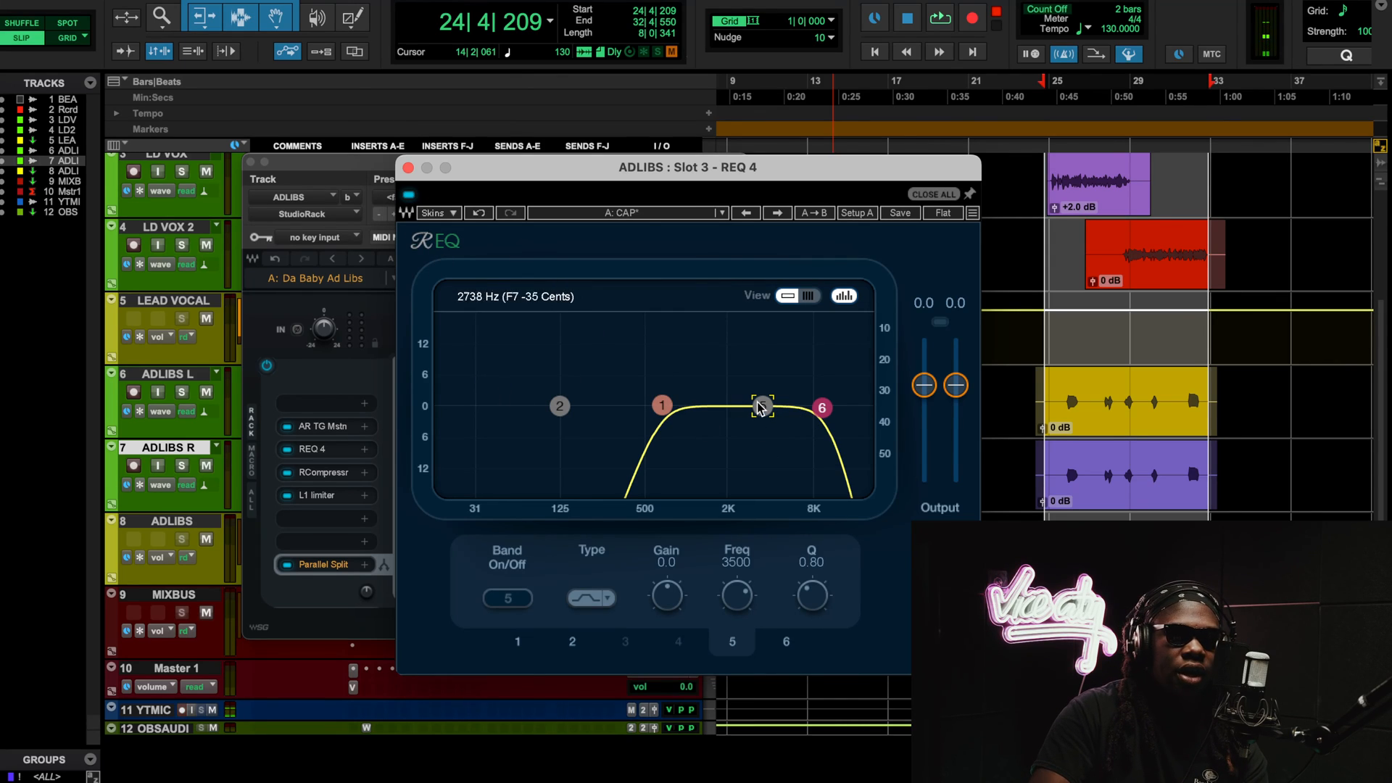
drag(762, 406, 756, 387)
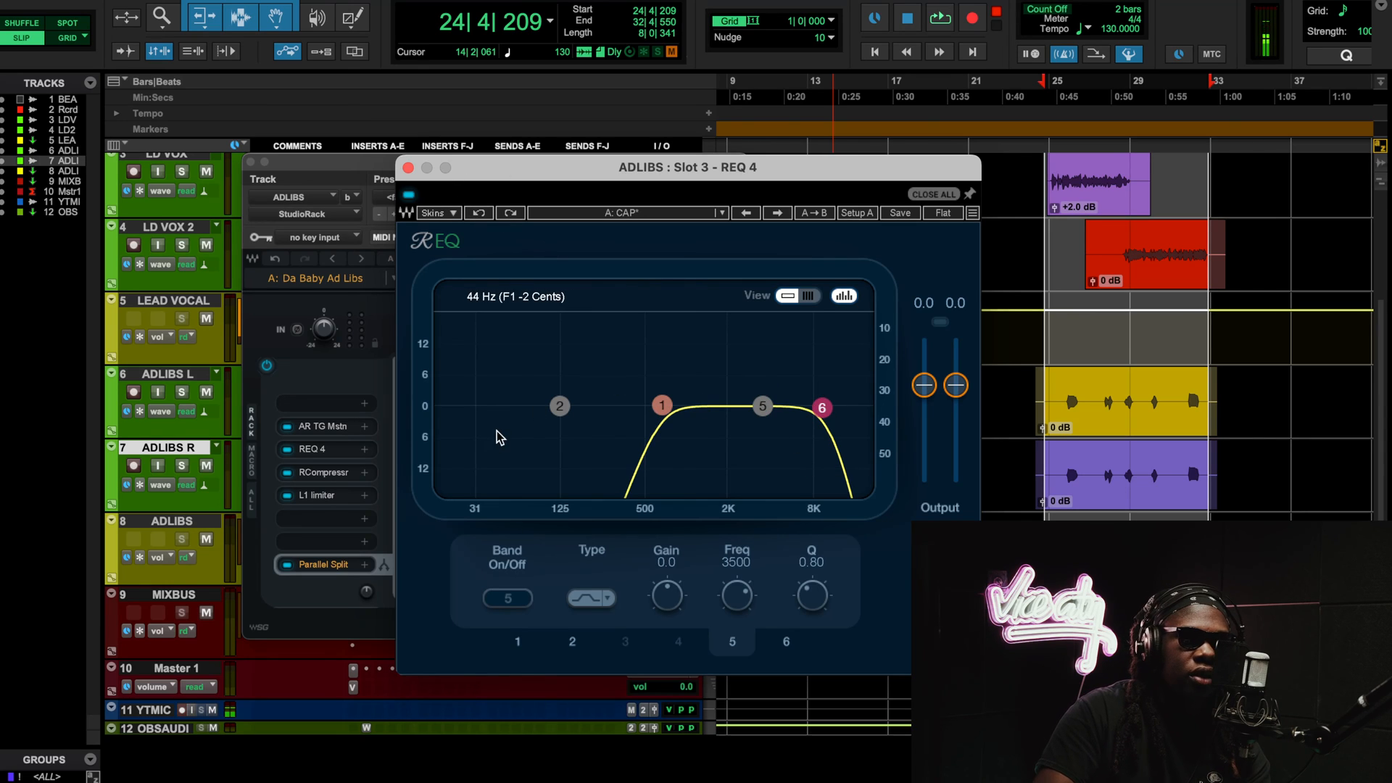
Open the ADLIBS rack's RCompressor and examine its threshold, ratio, attack and release settings
click(329, 473)
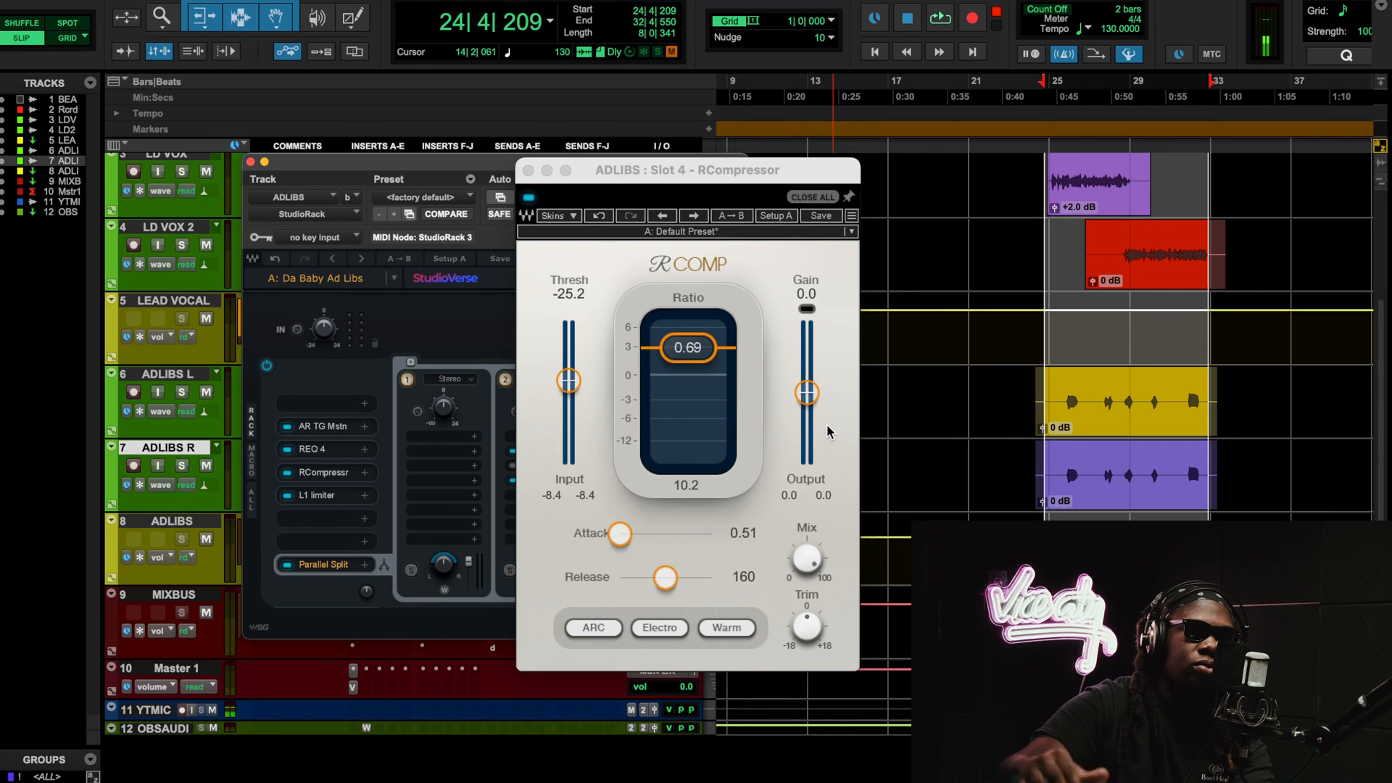
key(space)
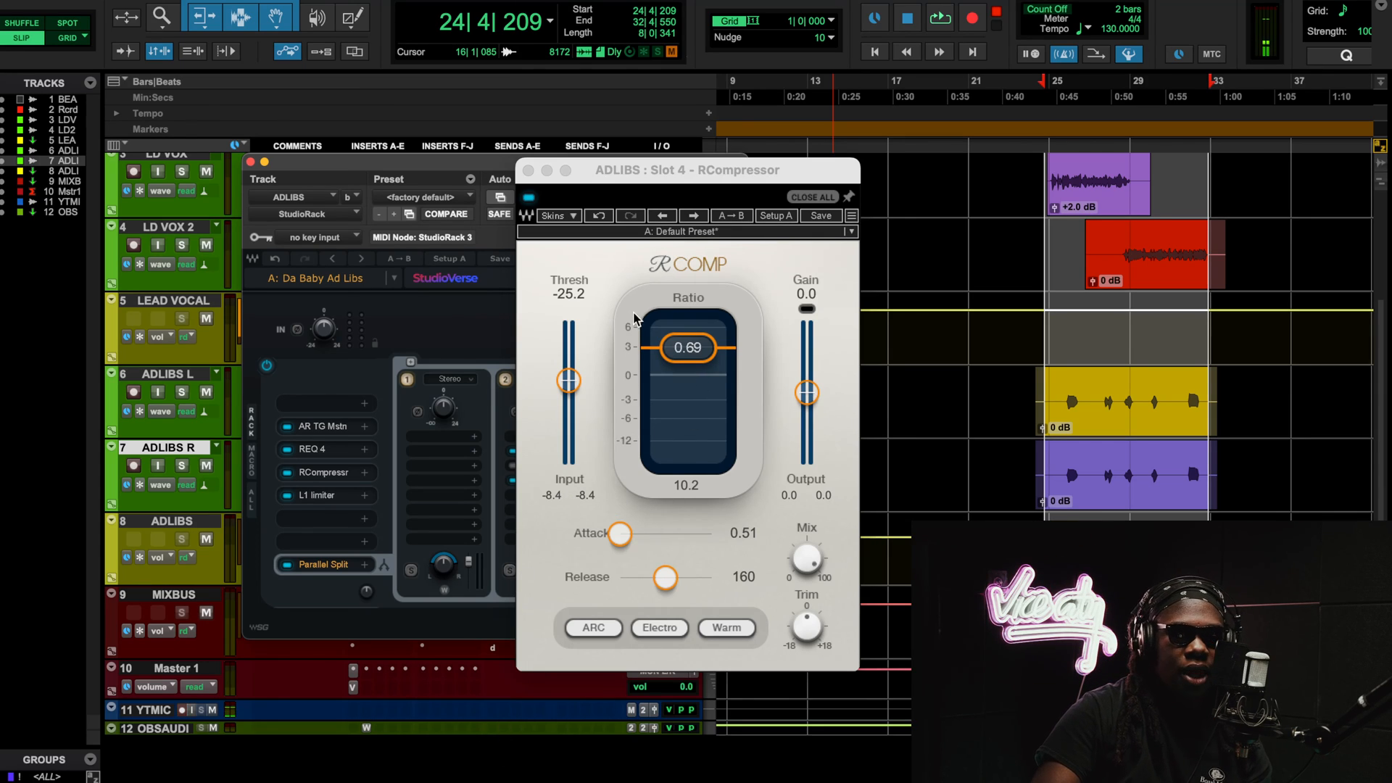
click(689, 349)
click(747, 293)
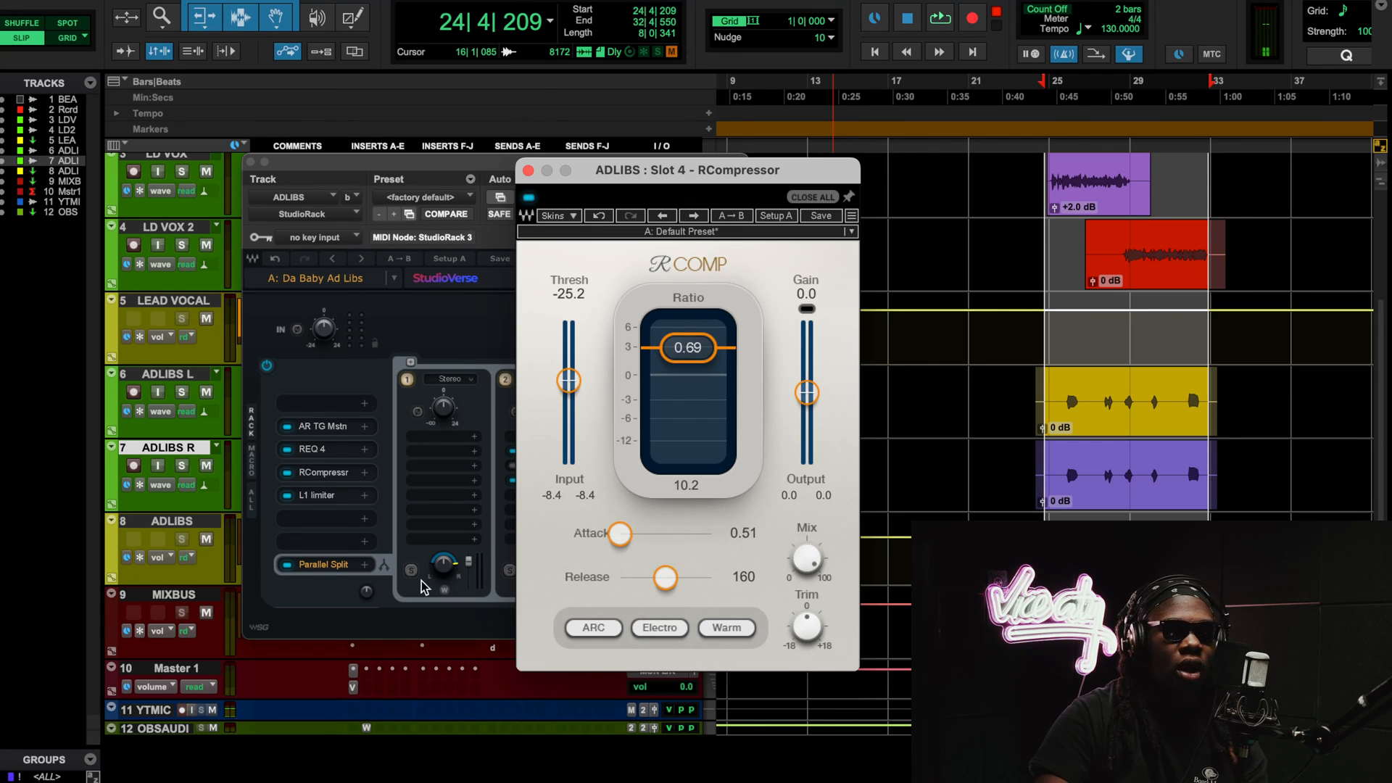
Open the ADLIBS rack's L1 limiter, check its threshold, ceiling and attenuation during loop playback, then stop and close it
click(341, 499)
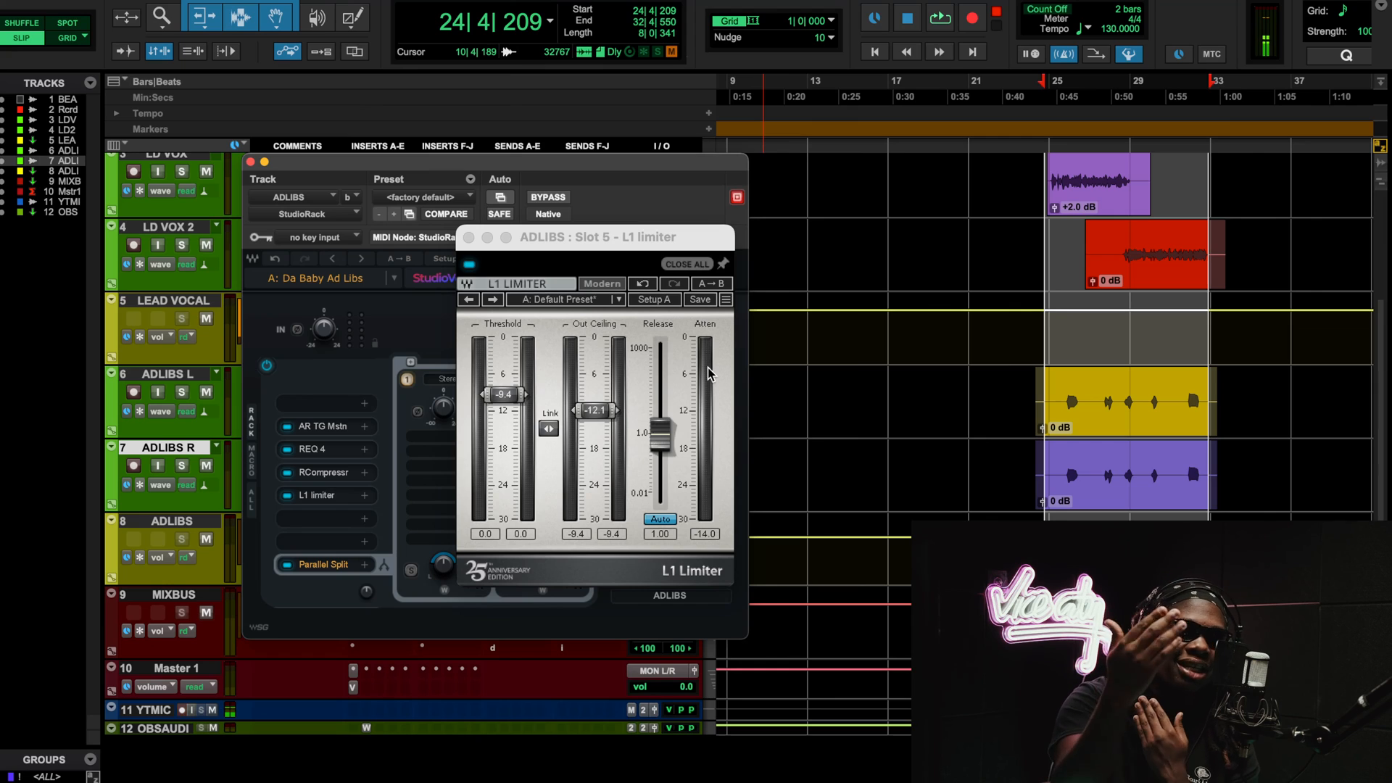
key(space)
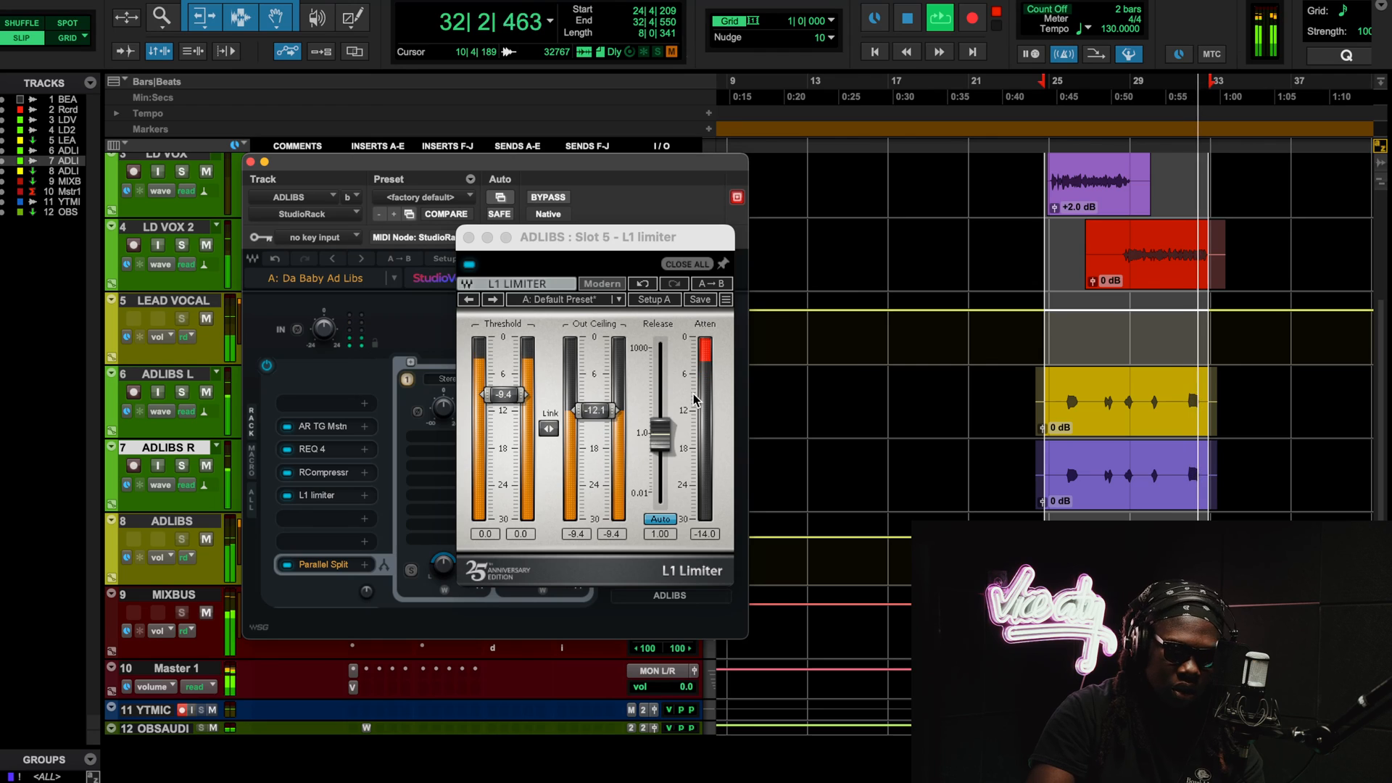
key(space)
click(467, 238)
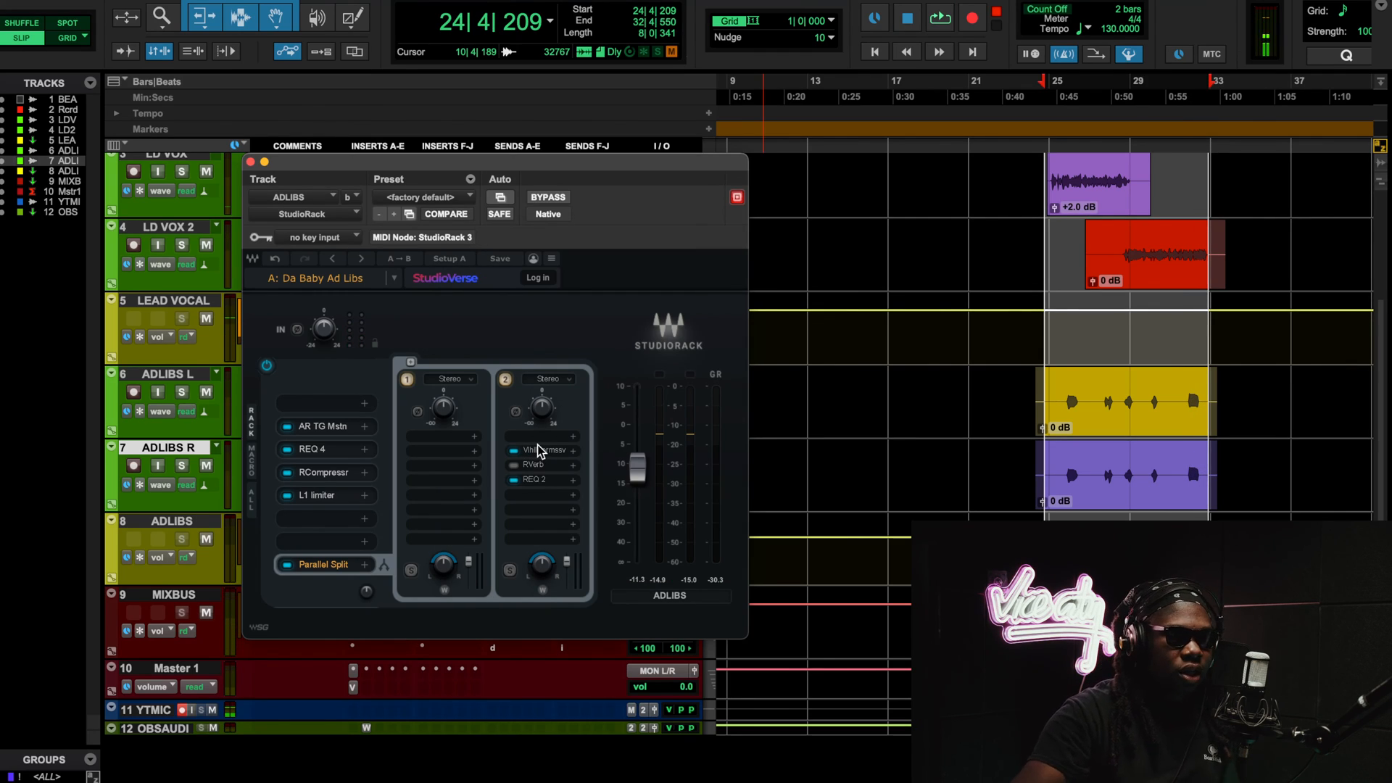
Open ValhallaSupermassive in the second chain, examine its preset categories including Reverbs without changing the preset, and close the plugin
click(539, 449)
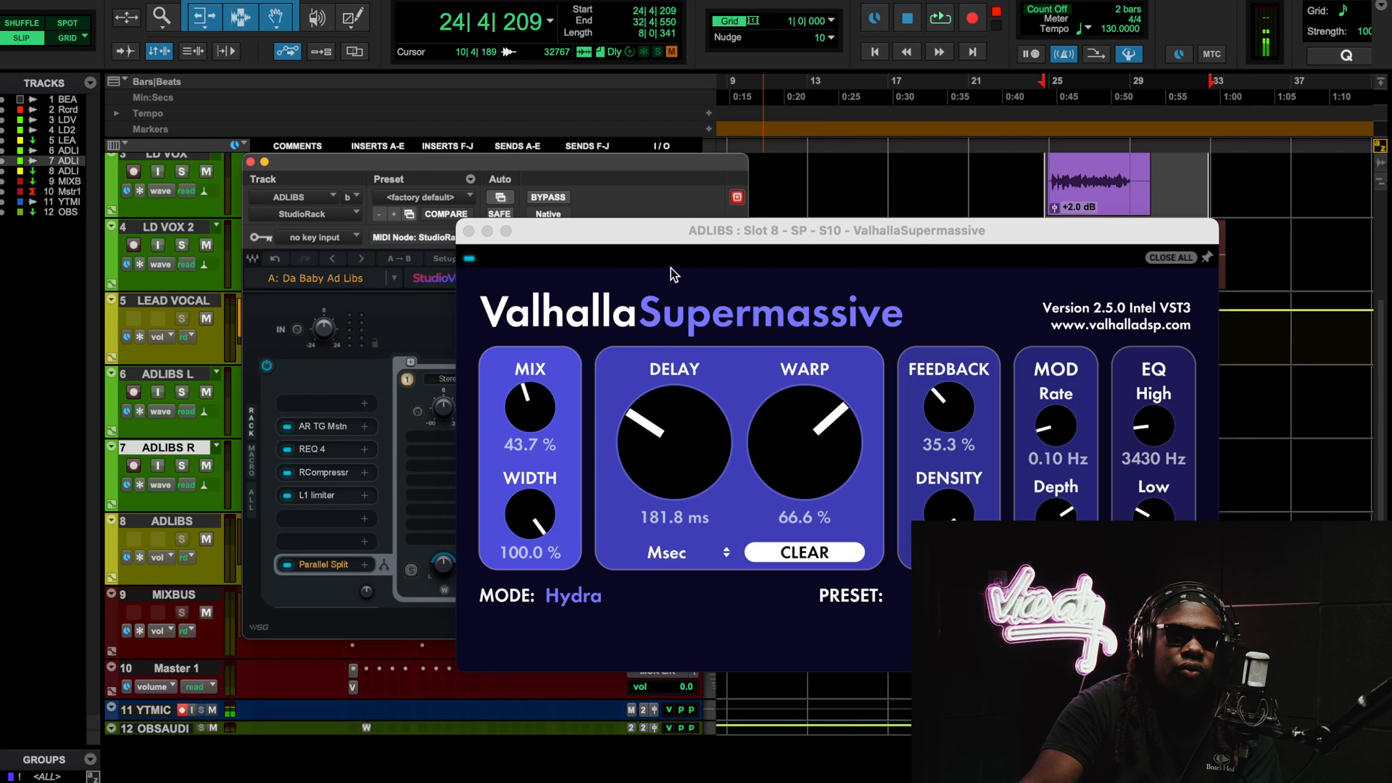
drag(685, 230, 446, 167)
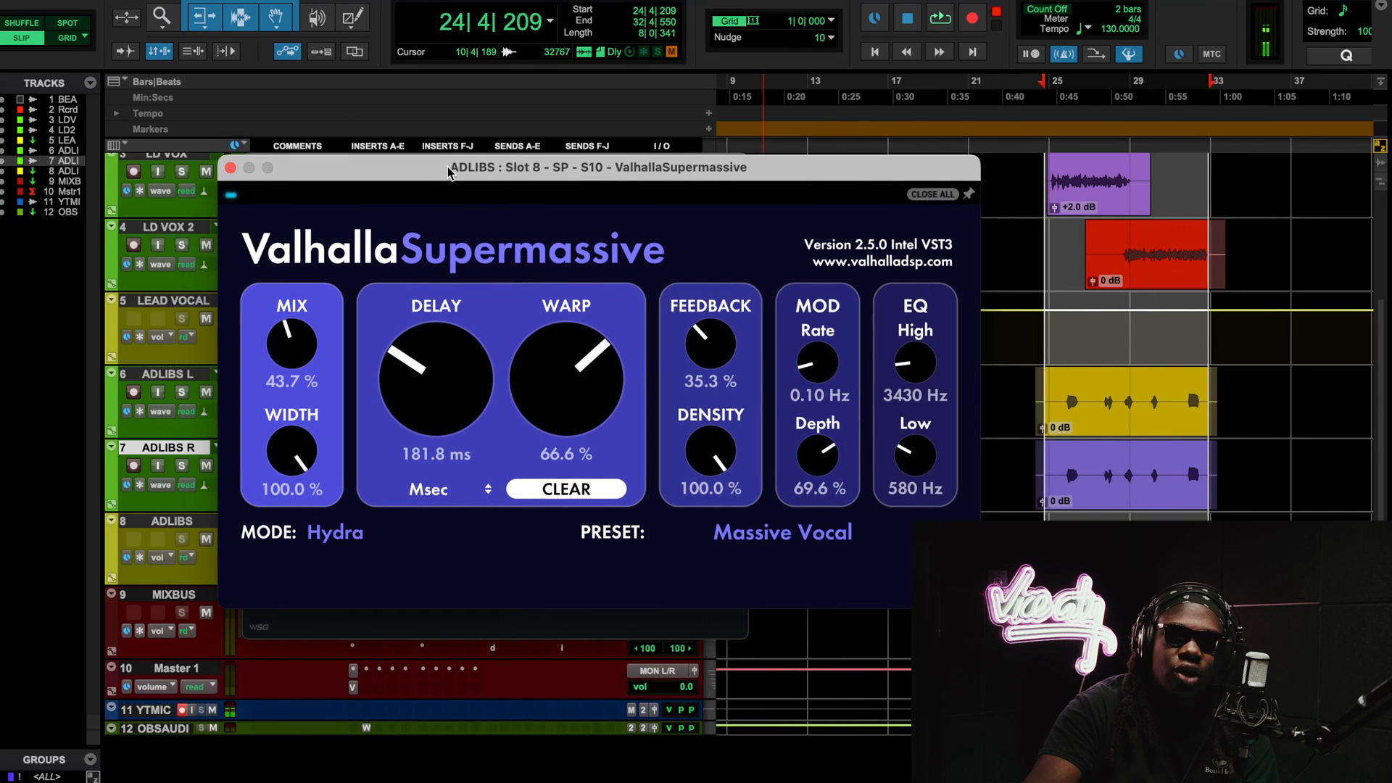
click(789, 534)
mouse_move(817, 430)
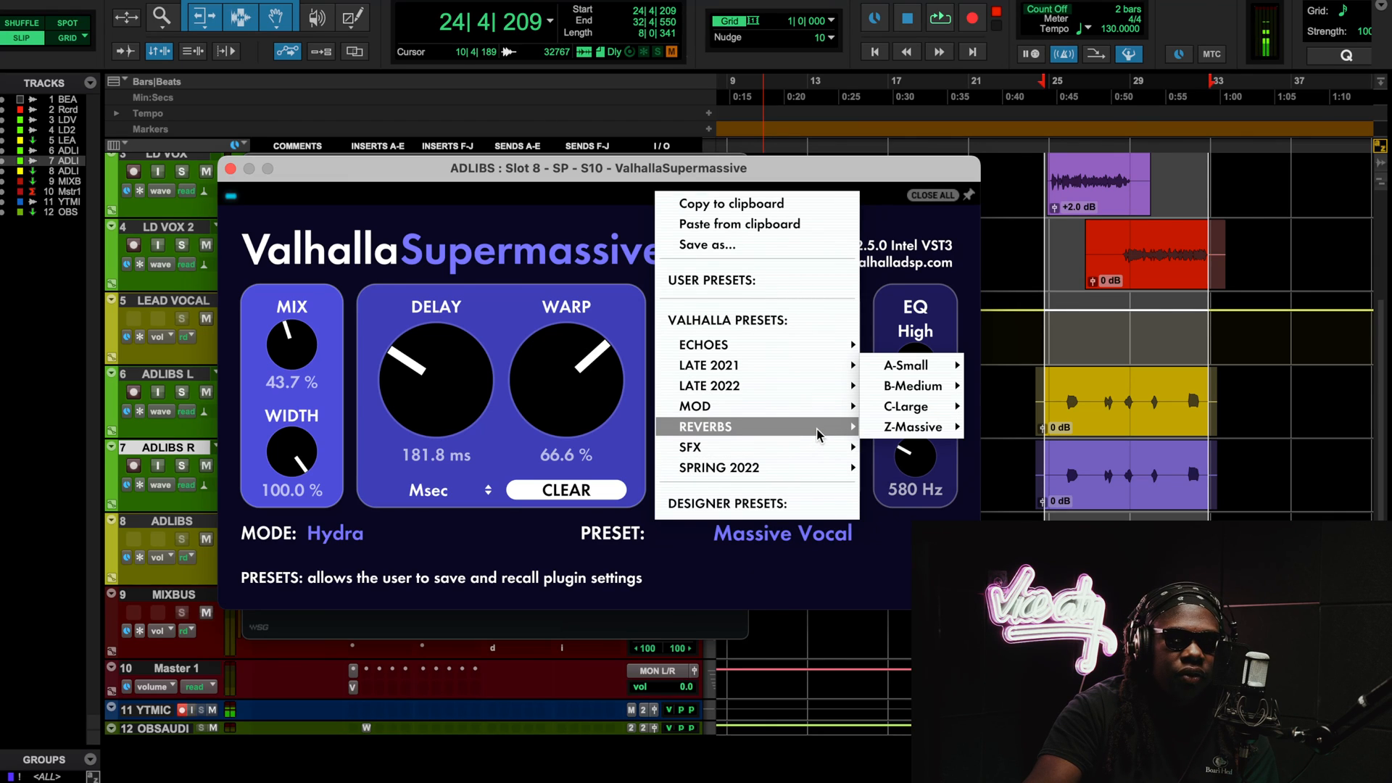
mouse_move(918, 391)
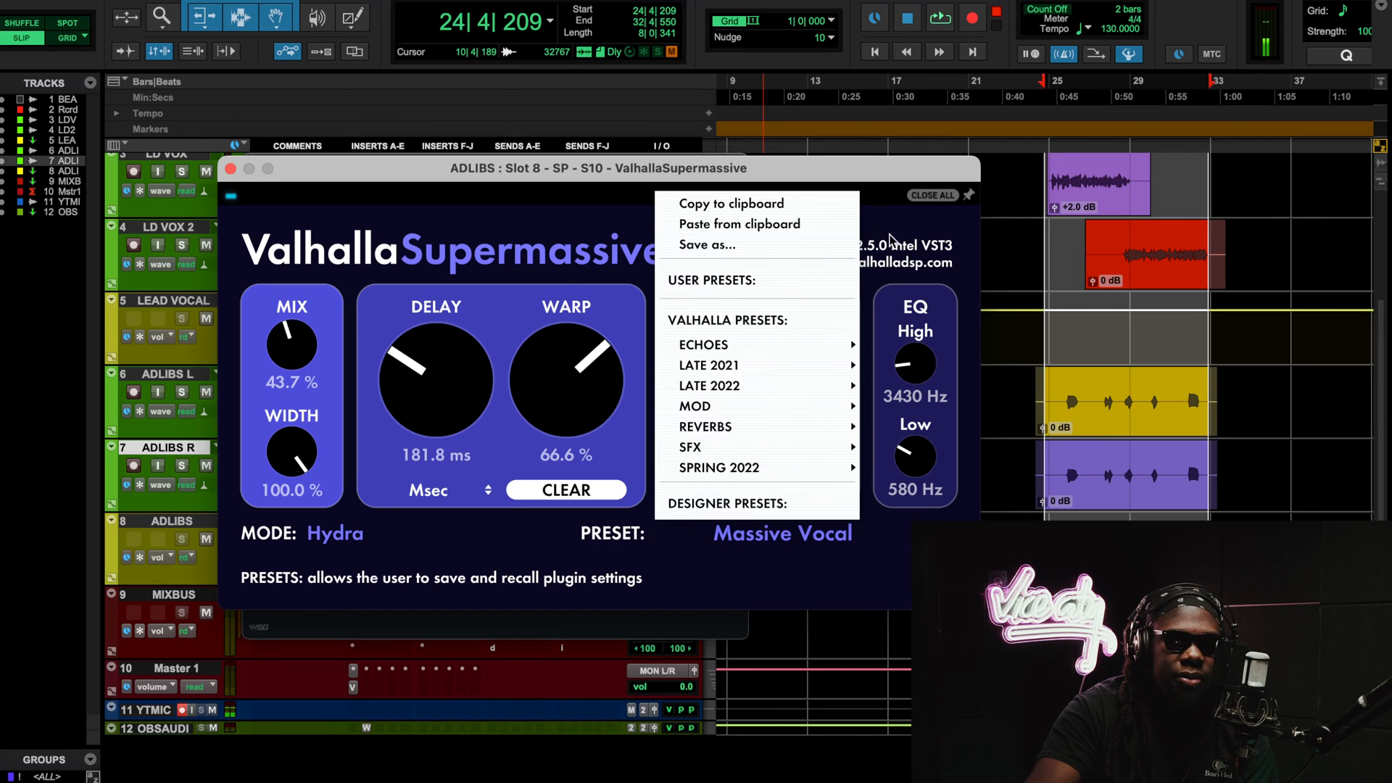
click(608, 242)
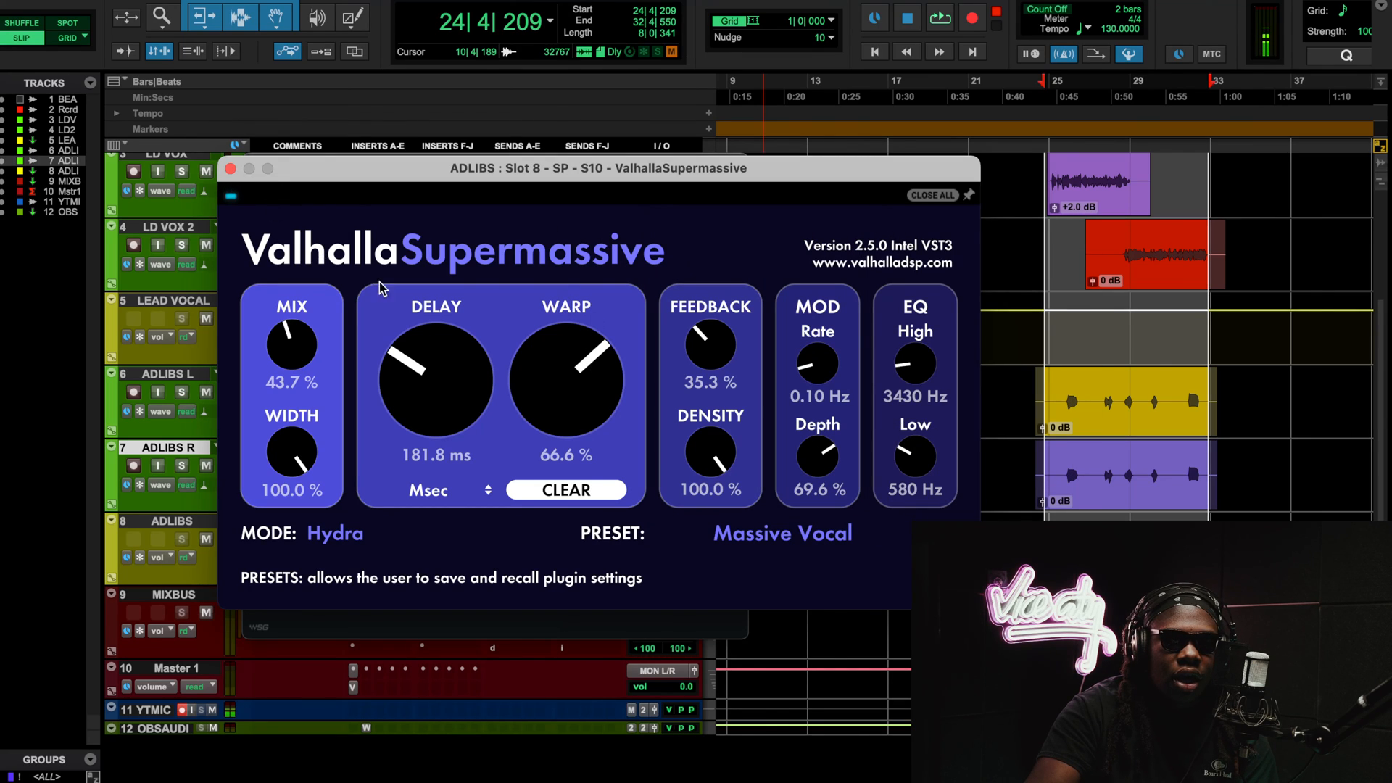
click(230, 169)
Open the second chain's bypassed RVerb, examine its Chamber reverb settings, and close the plugin
click(536, 465)
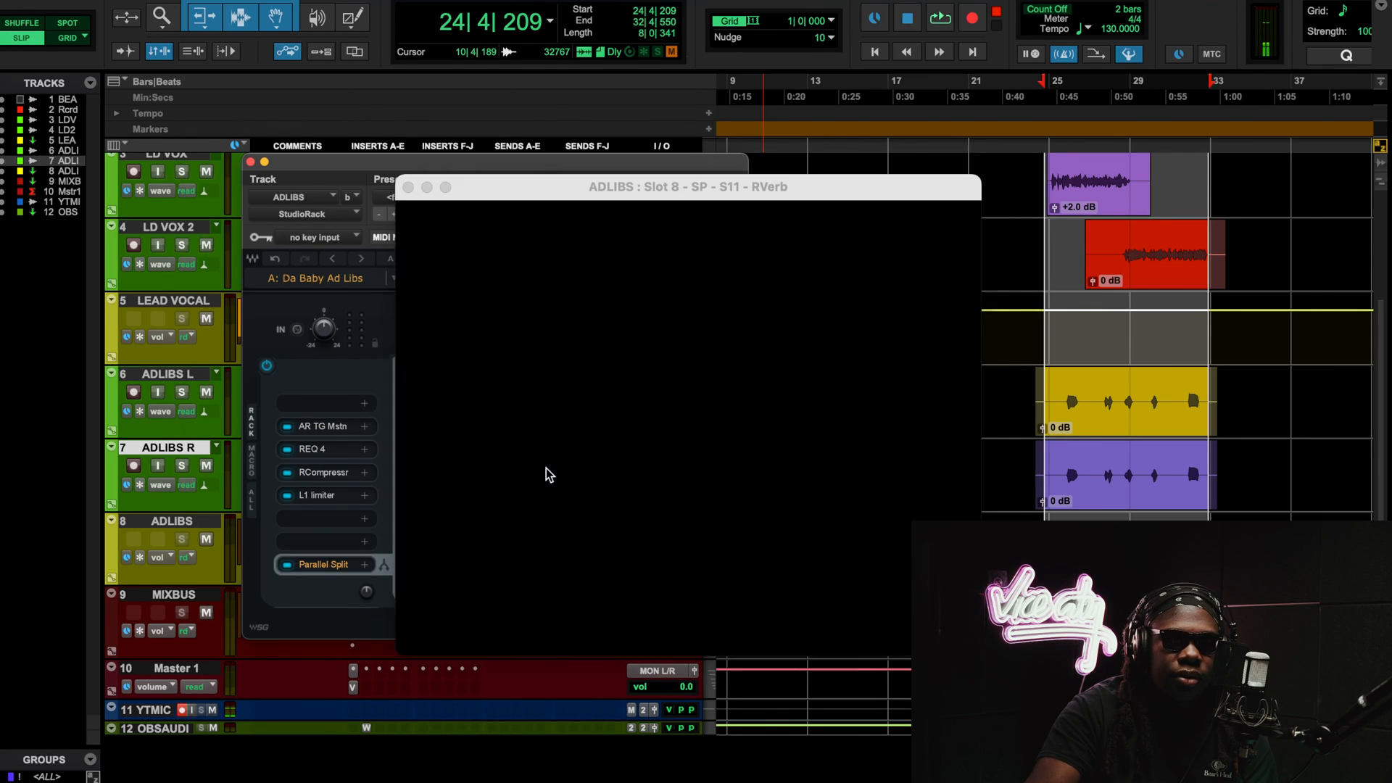
drag(700, 194, 629, 194)
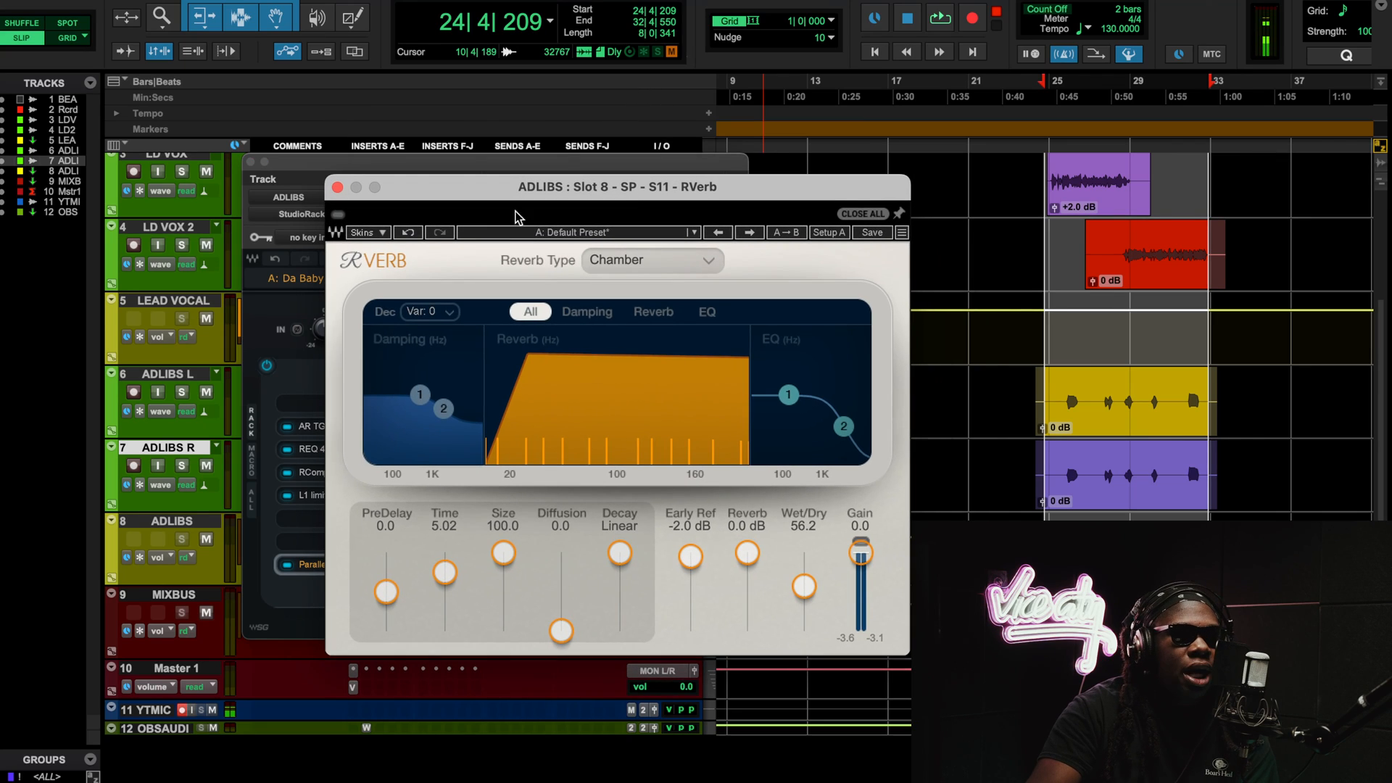
click(338, 188)
Reopen ValhallaSupermassive, audition its Mix control during loop playback, leave it at 43.8 %, and stop playback
click(550, 450)
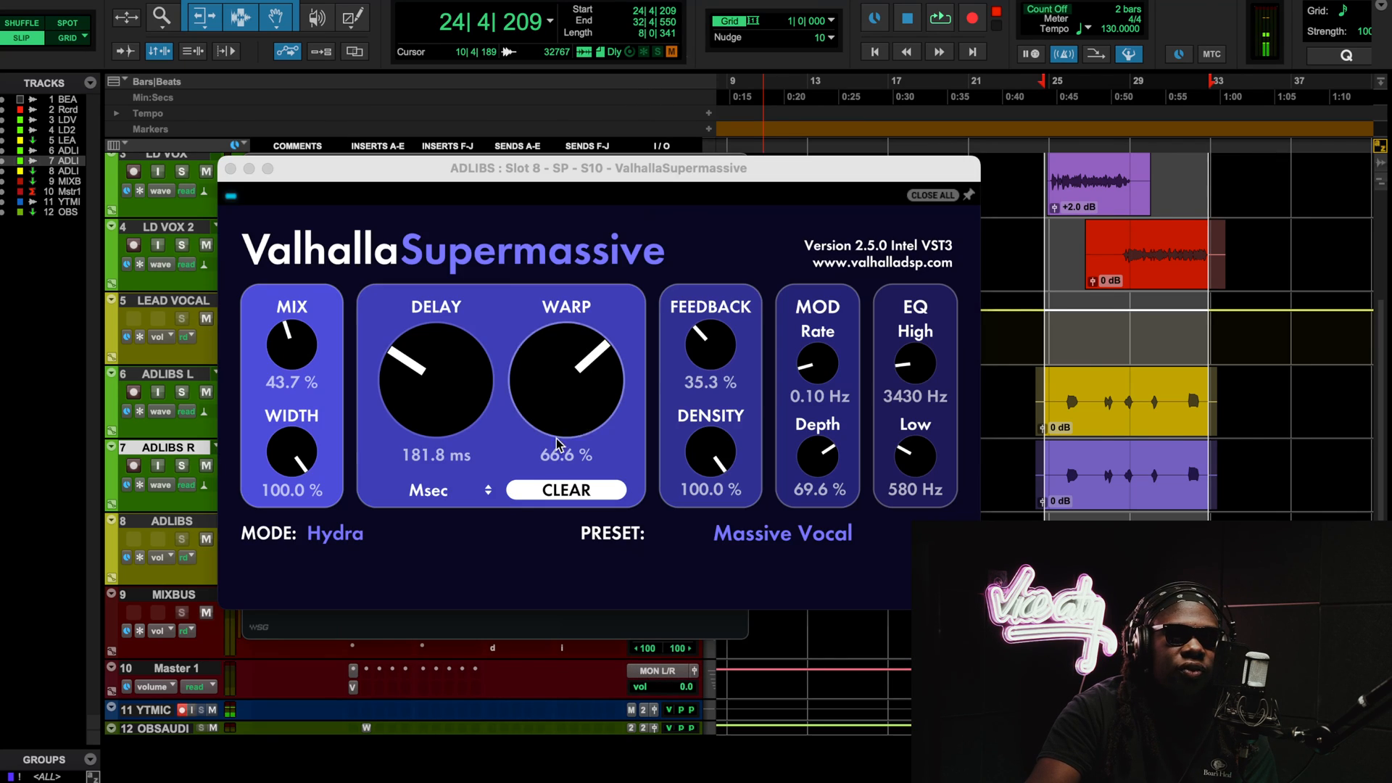
click(937, 22)
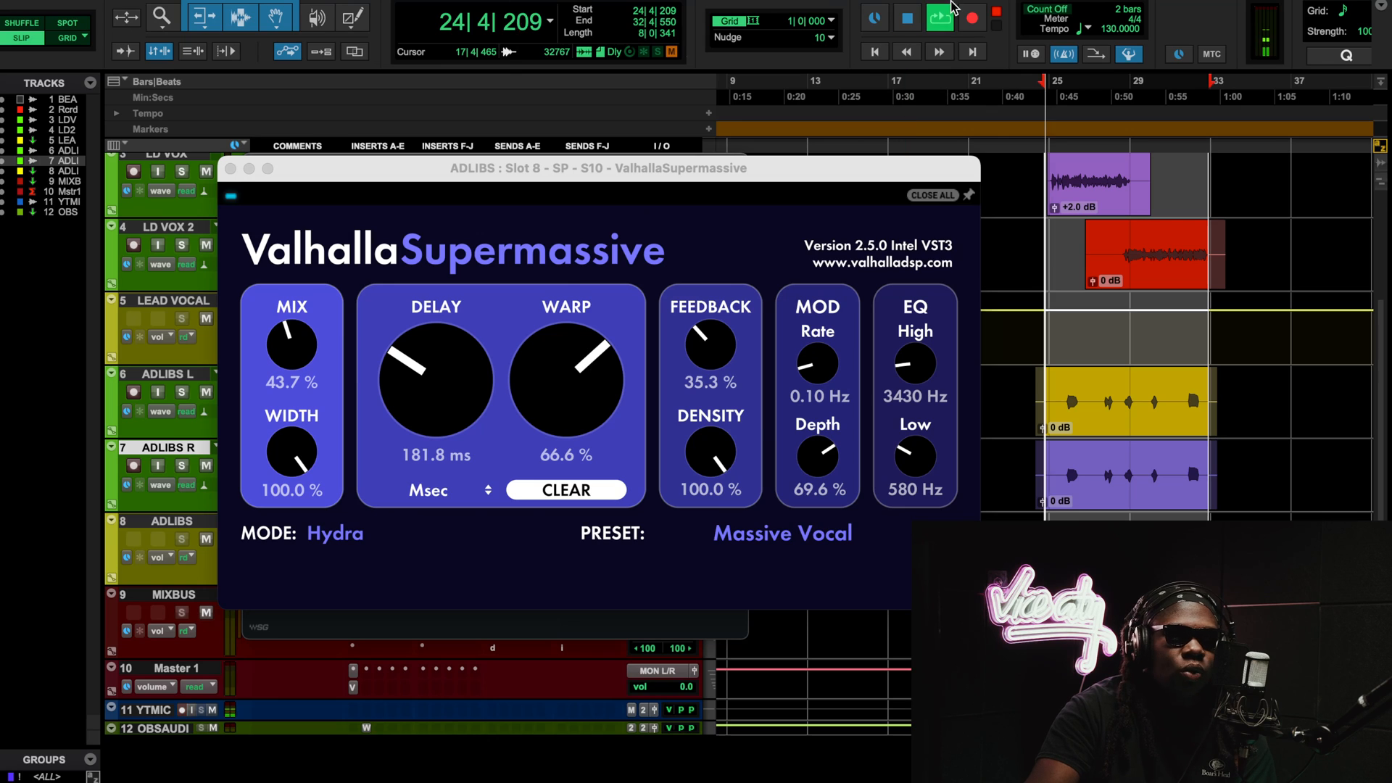
drag(697, 167, 861, 277)
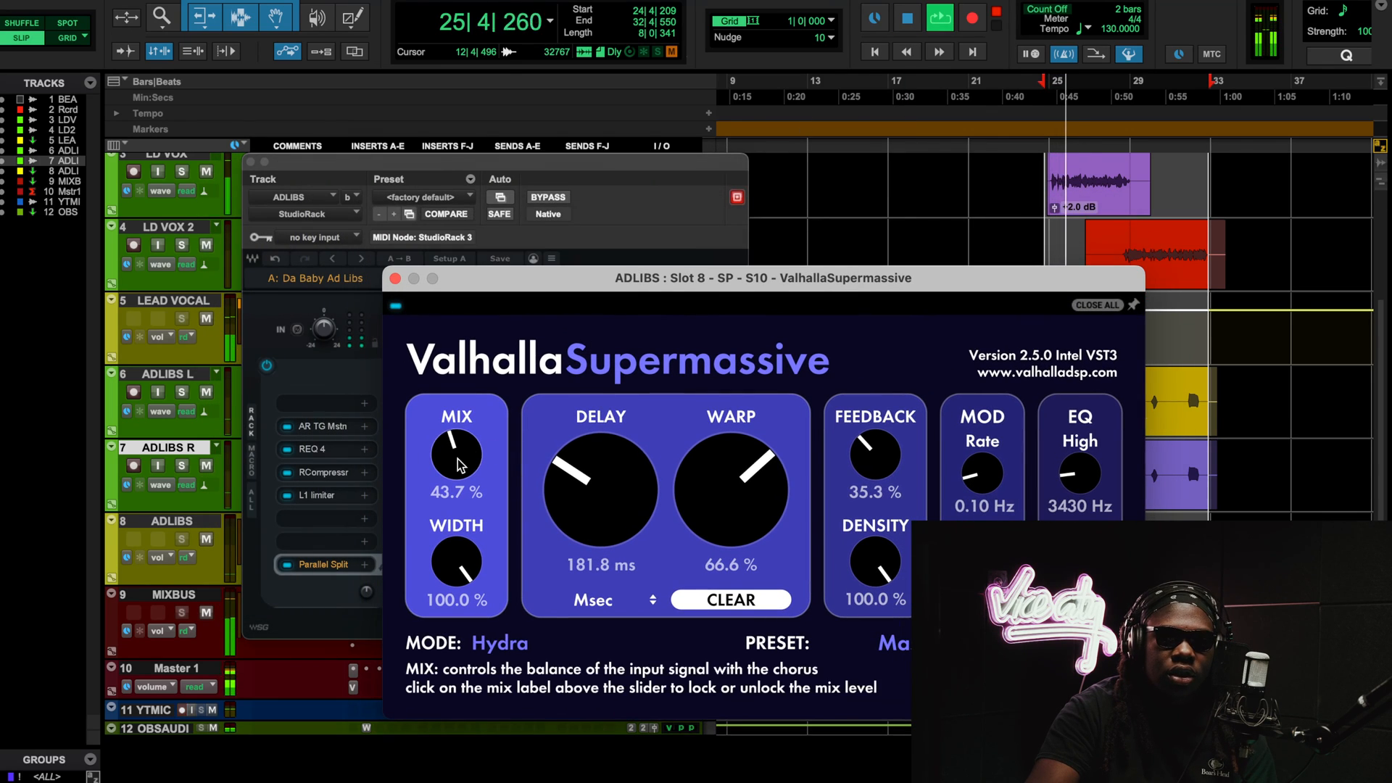
drag(464, 453, 507, 443)
key(space)
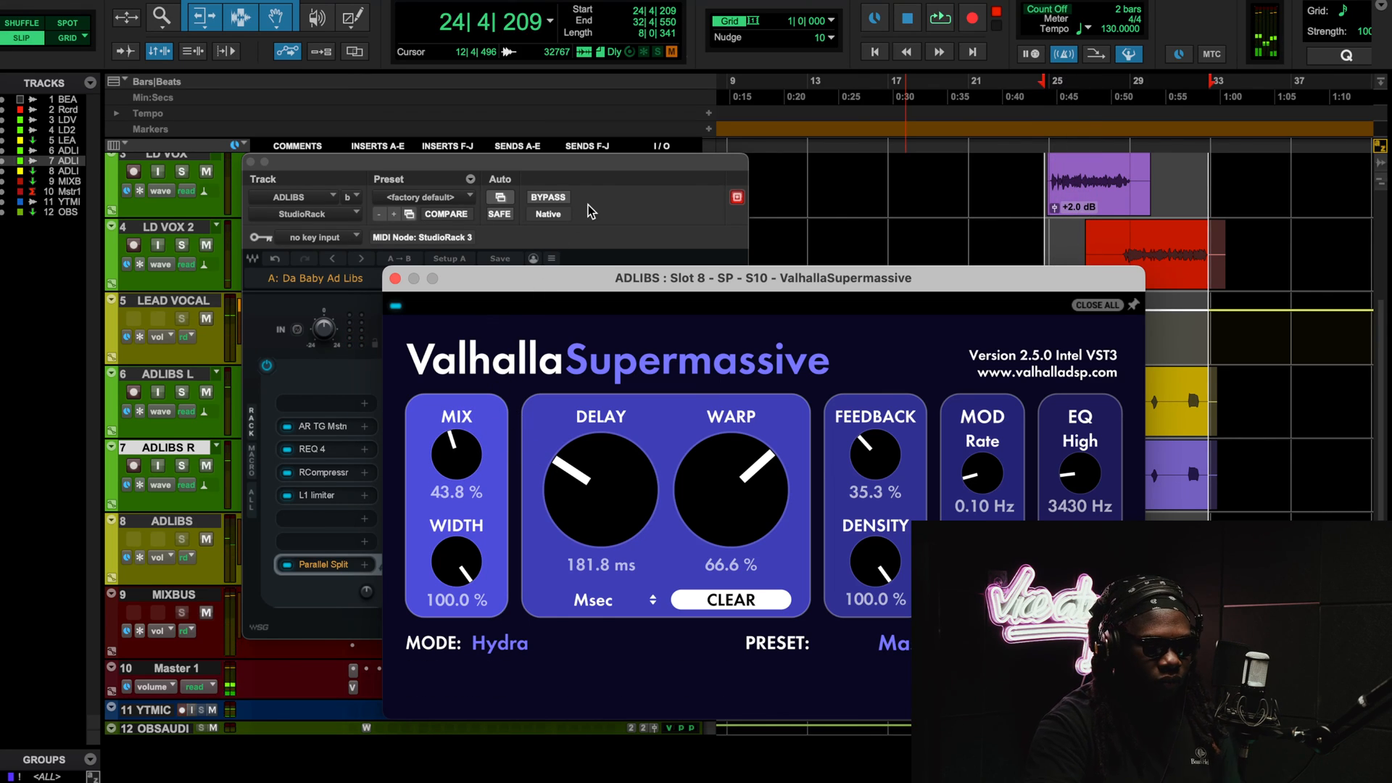
drag(598, 281, 490, 188)
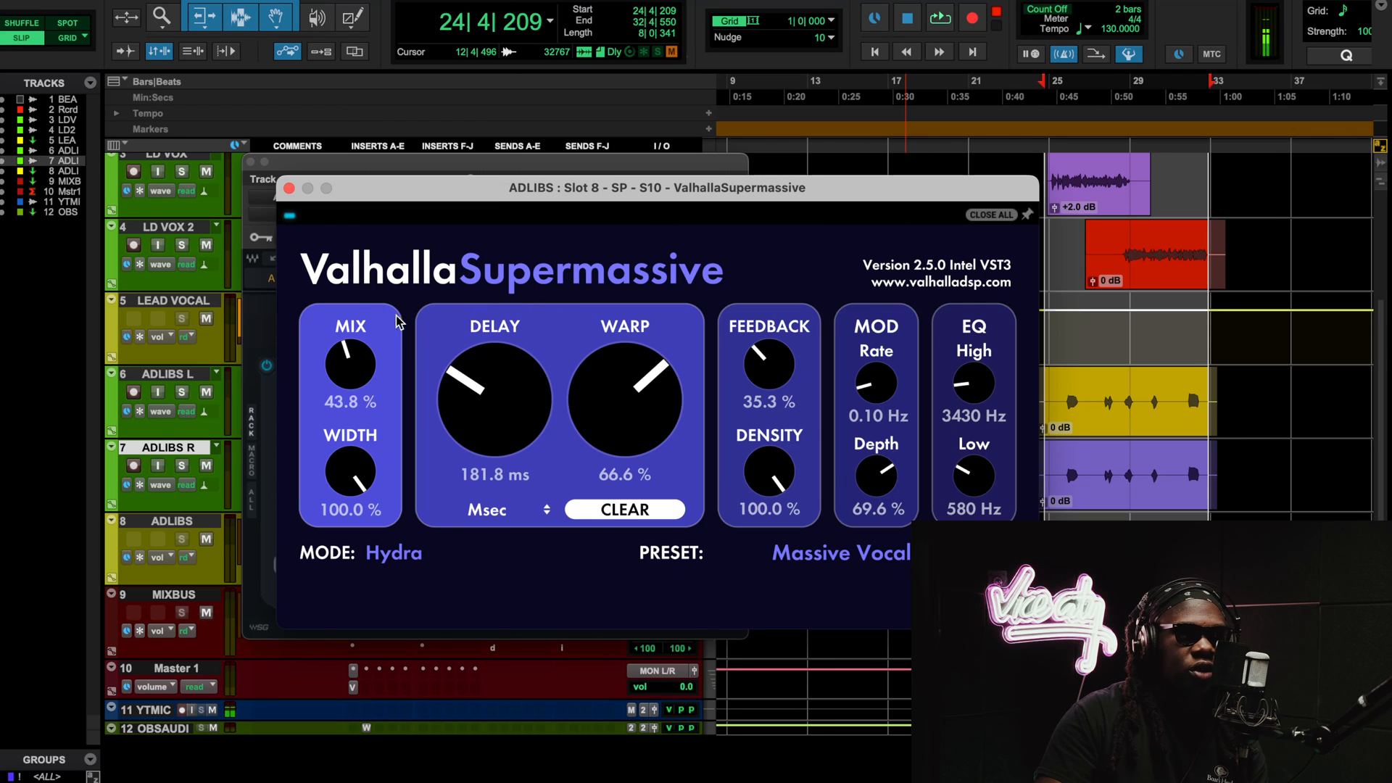
mouse_move(337, 346)
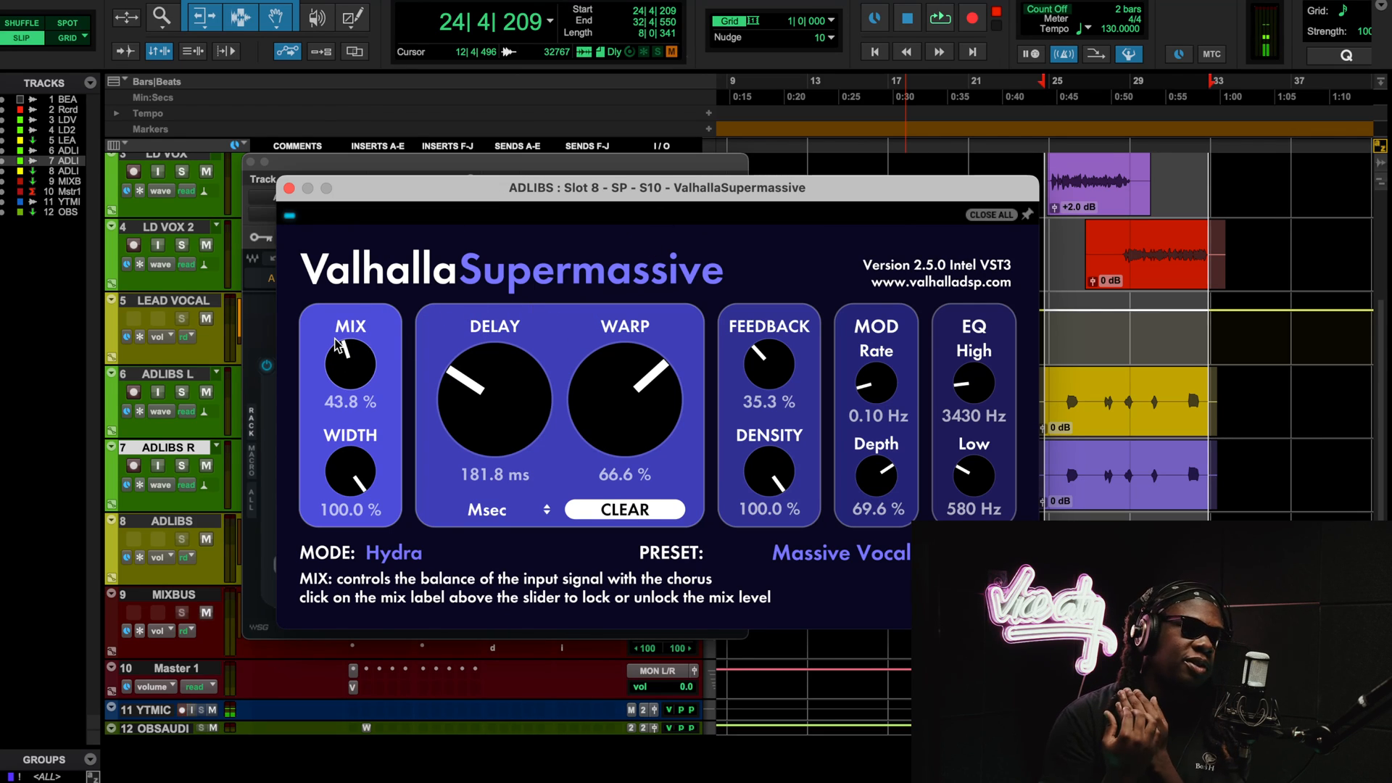